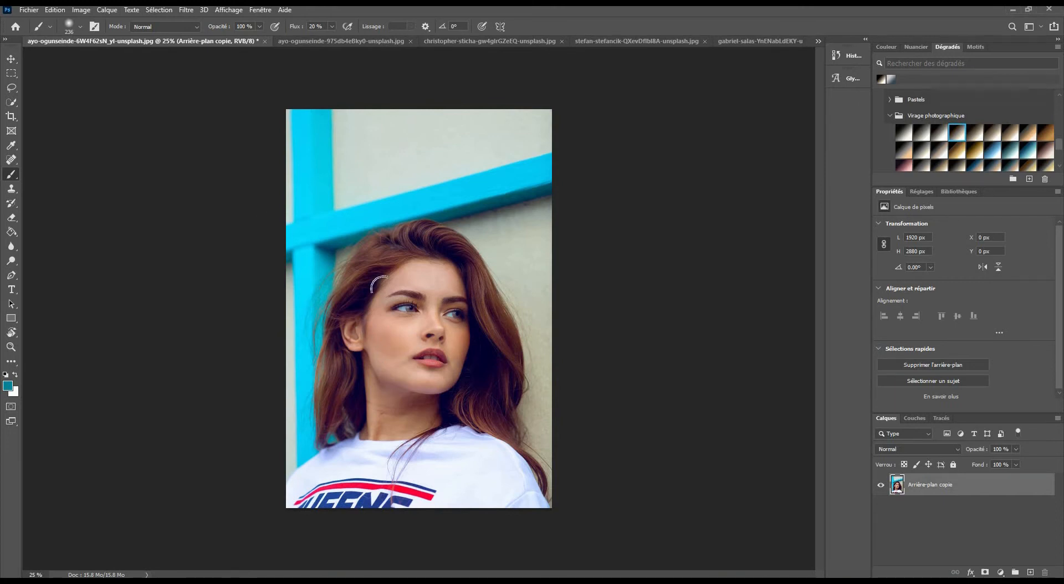
- Draw a two-point path with the Pen tool across the cheek beneath the eye and bend its segment downward
key(p)
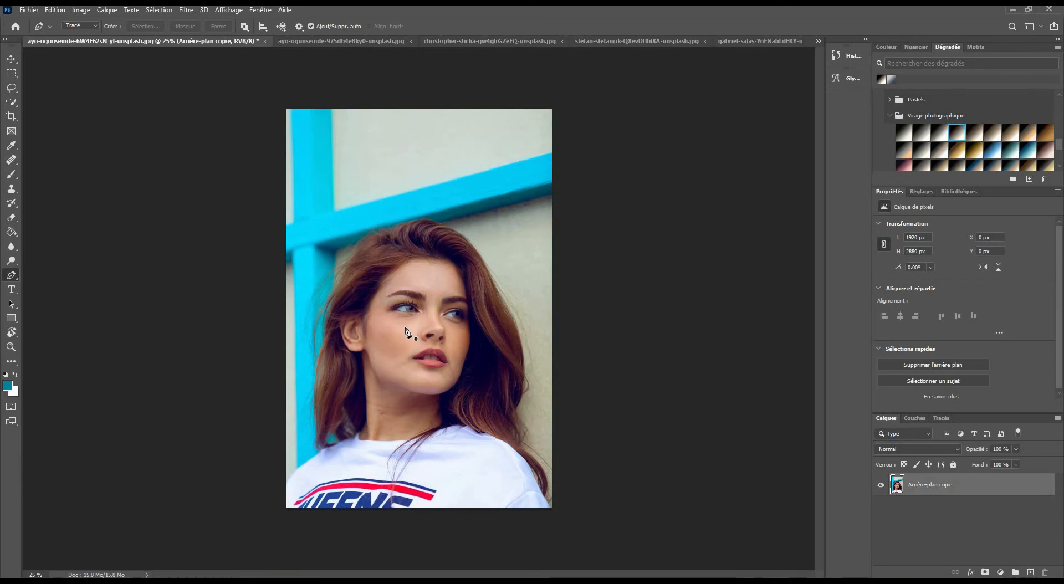
click(369, 325)
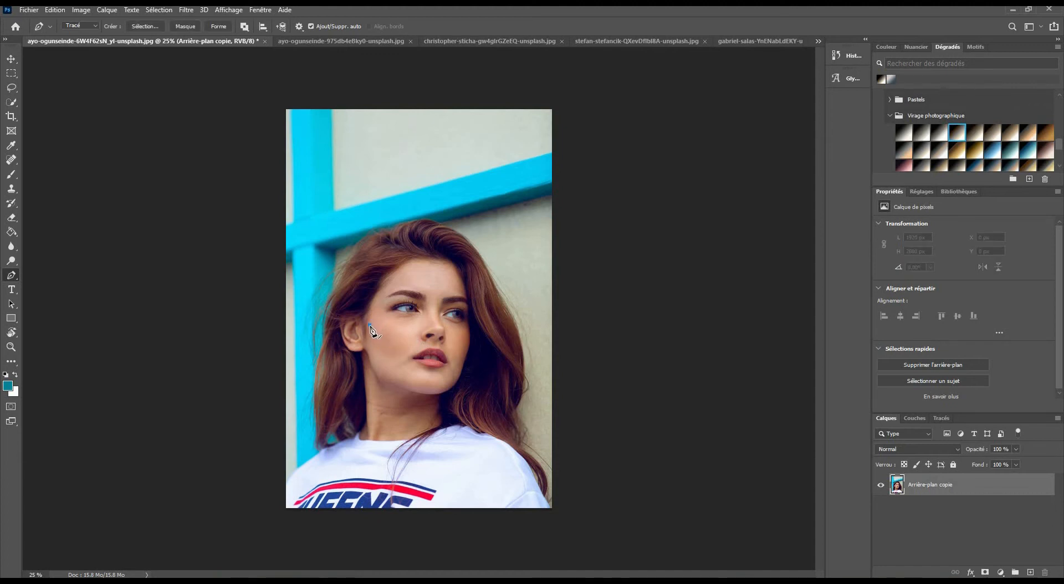
click(406, 342)
drag(384, 339, 393, 336)
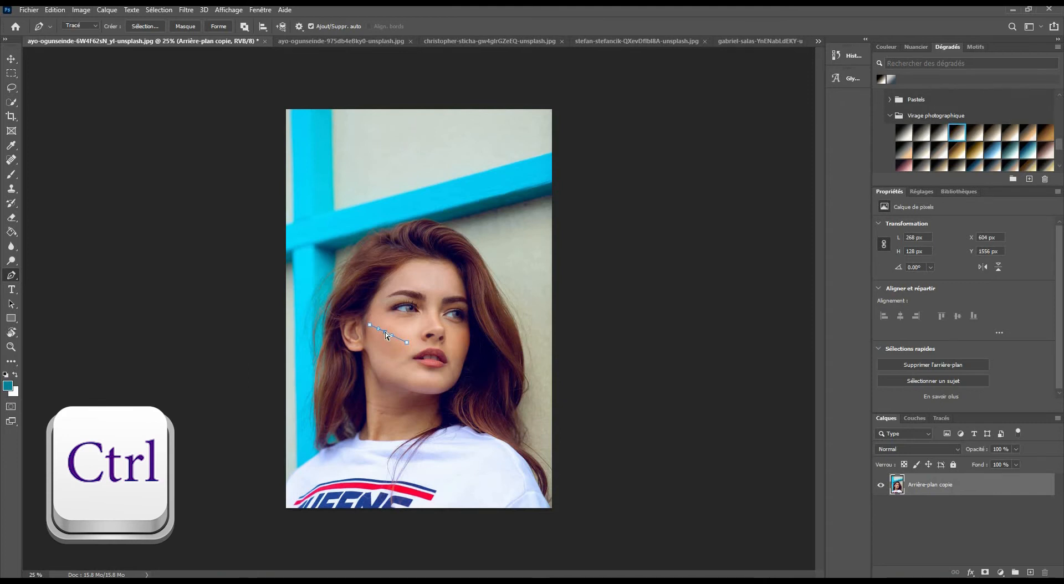
drag(385, 332, 384, 344)
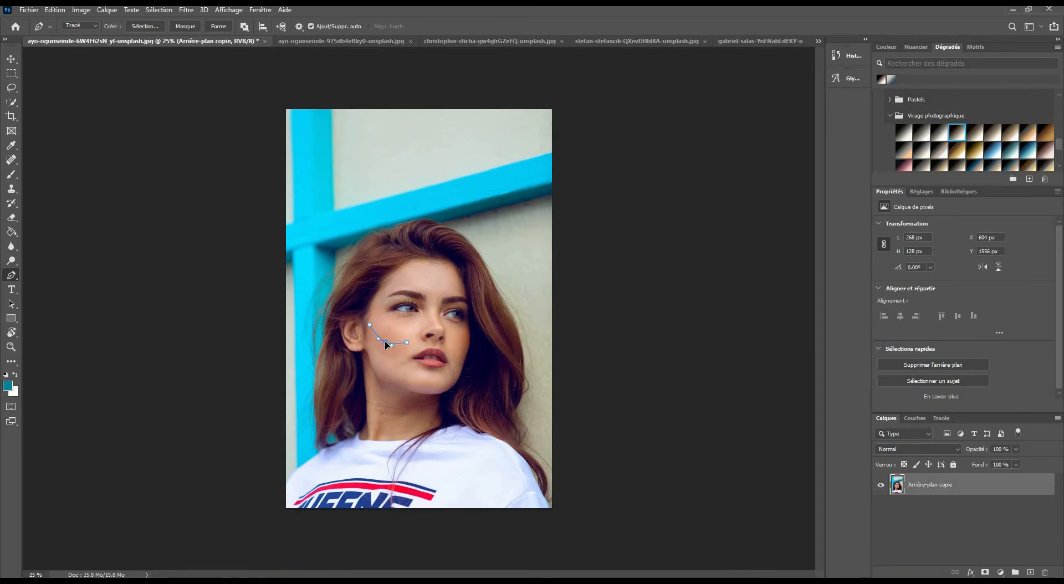
- Close the cheek path with a curved upper edge and convert it into a new selection with a 1-pixel feather
click(394, 325)
click(369, 325)
drag(393, 326, 394, 326)
key(ctrl+z)
click(386, 342)
key(ctrl+z)
key(ctrl+z)
right_click(391, 335)
click(421, 378)
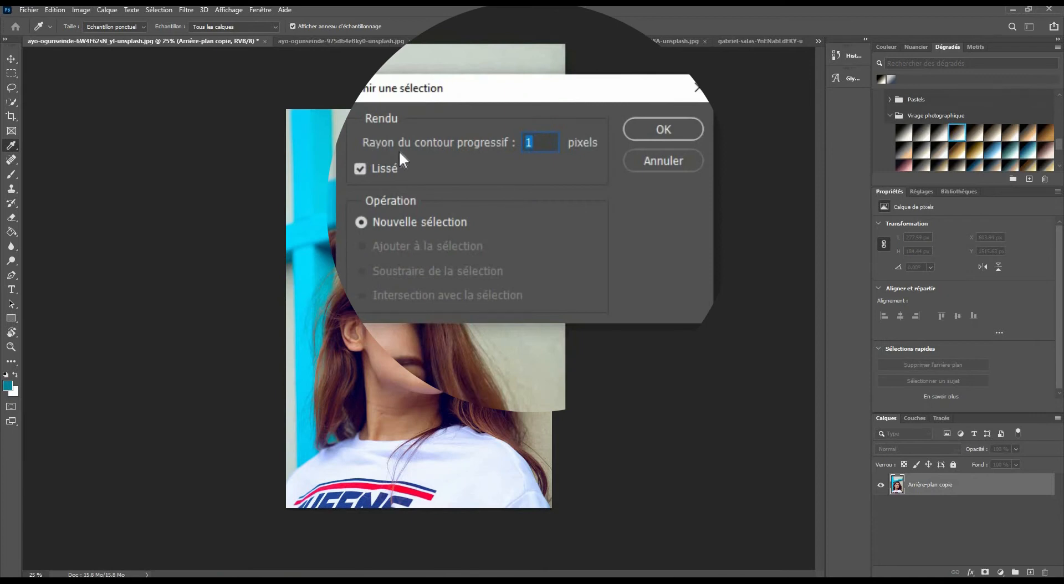
click(664, 130)
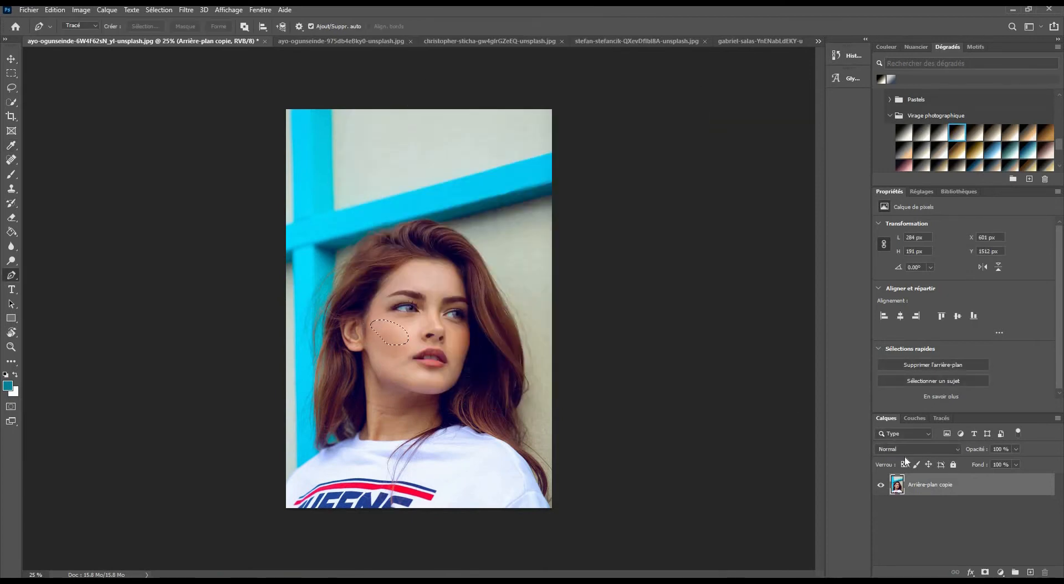
- Add a Curves adjustment layer from the cheek selection and raise the RGB curve's upper midtones to brighten that area
click(1000, 572)
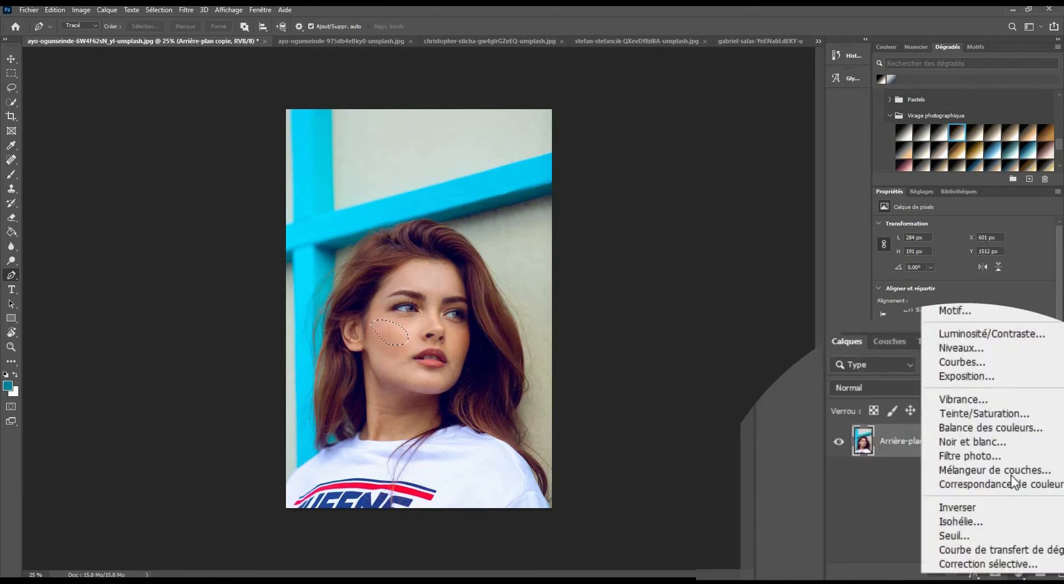
click(998, 361)
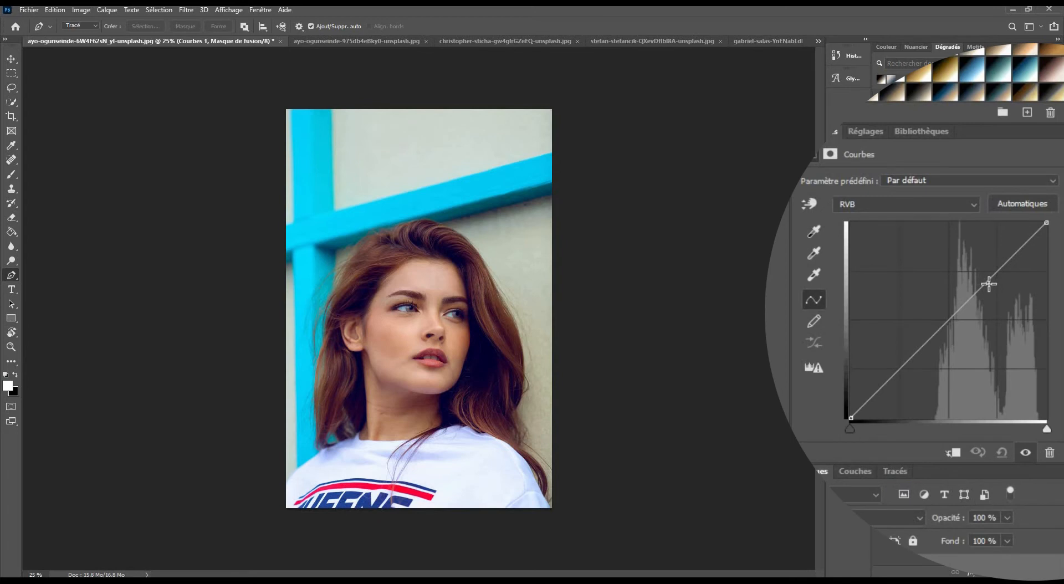
drag(982, 273, 975, 269)
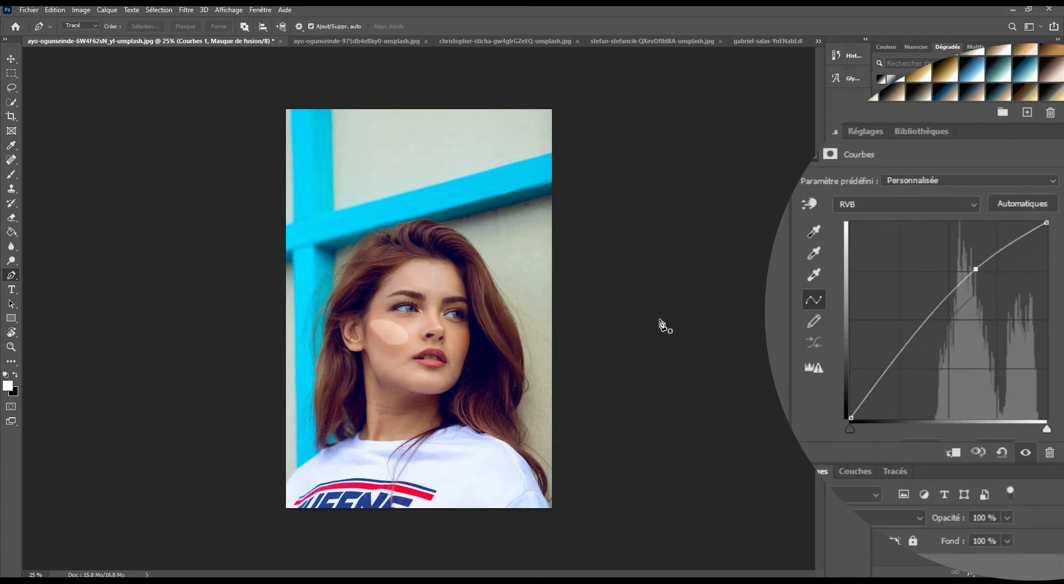
drag(980, 271, 975, 264)
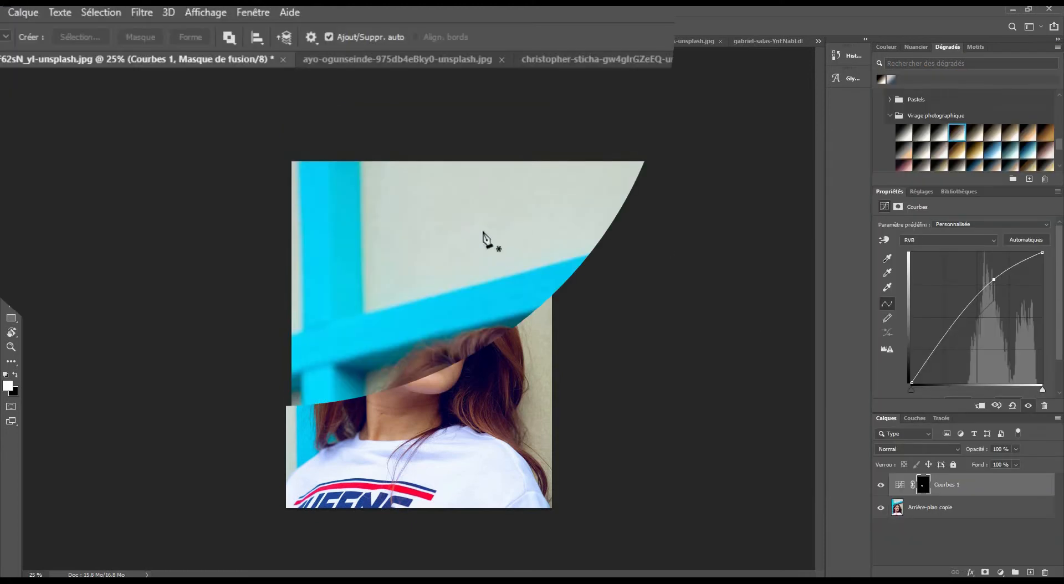
- Soften the Courbes 1 layer mask with a Gaussian Blur of 75 pixels radius
click(142, 13)
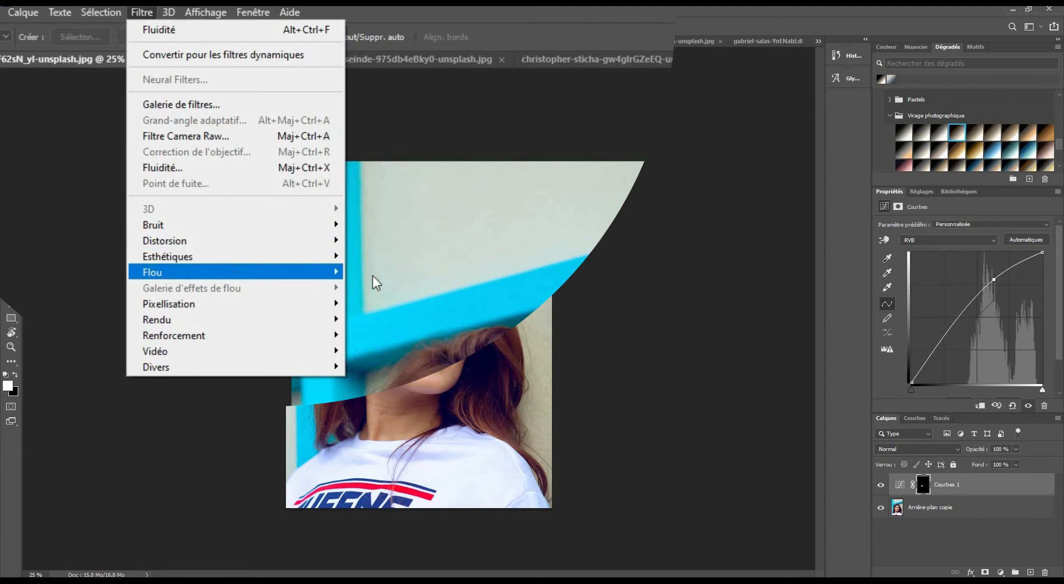
mouse_move(222, 272)
click(409, 350)
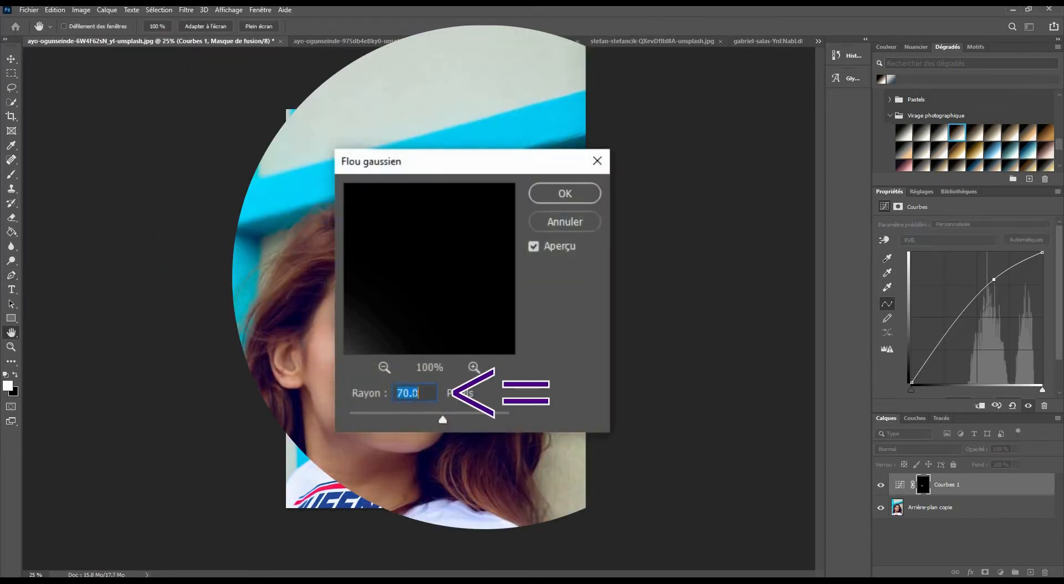
click(410, 393)
key(BackSpace)
text(5)
click(565, 193)
- Draw a closed oval path slightly lower on the cheek, between ear and mouth, and convert it into a new selection
key(p)
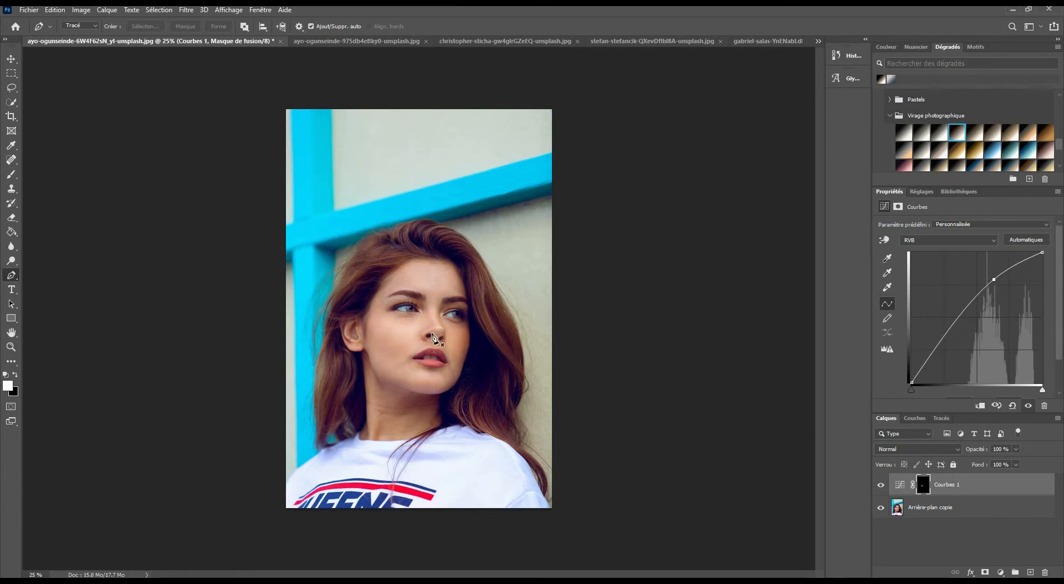
click(370, 335)
drag(408, 351, 386, 357)
click(371, 336)
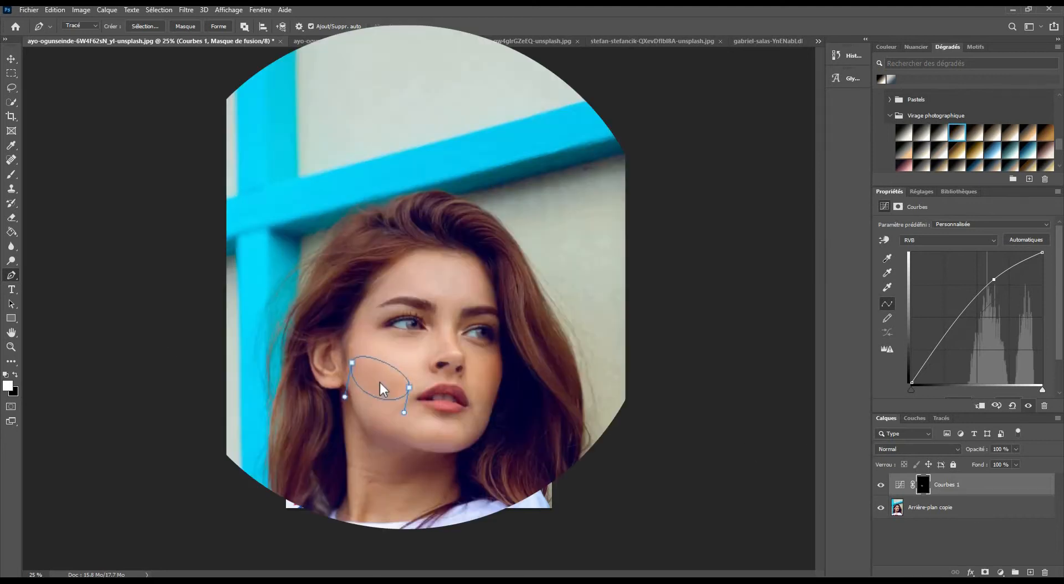
right_click(389, 350)
click(448, 81)
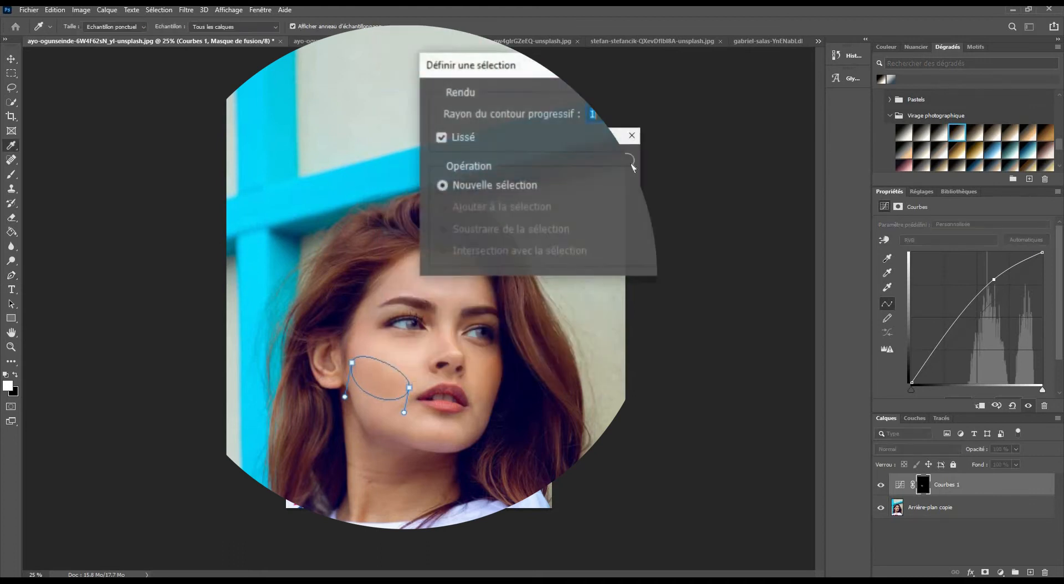
key(Return)
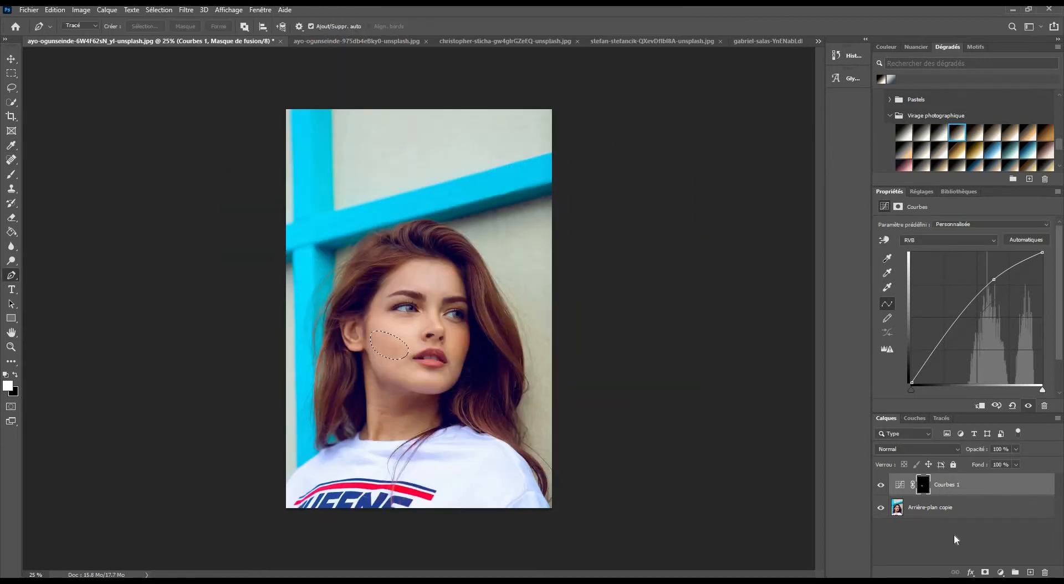
- Darken the selected cheek area with a Curves adjustment layer pulled down in the midtones and soften its mask with a Gaussian Blur
click(1001, 572)
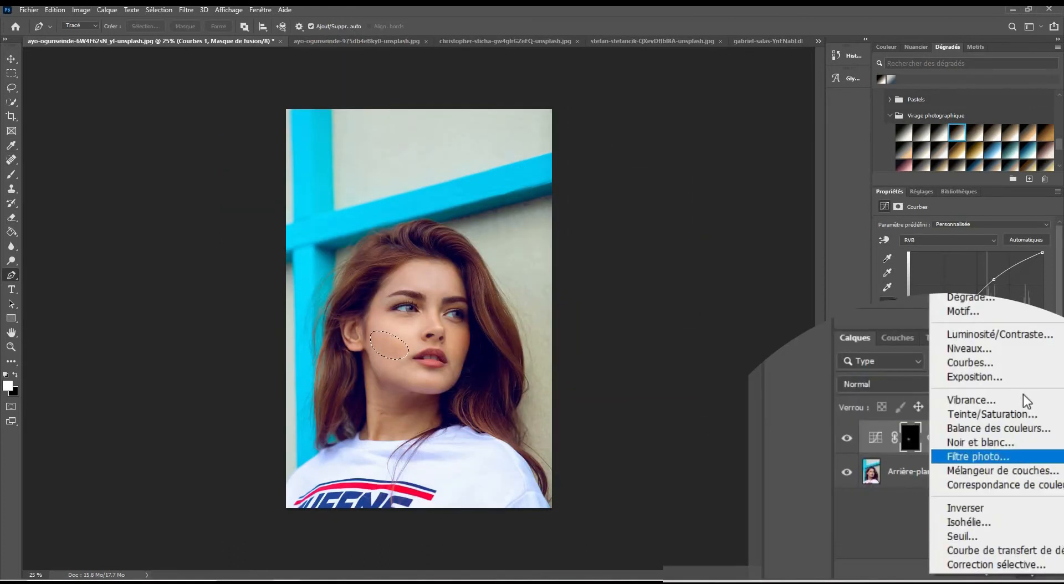
click(1010, 365)
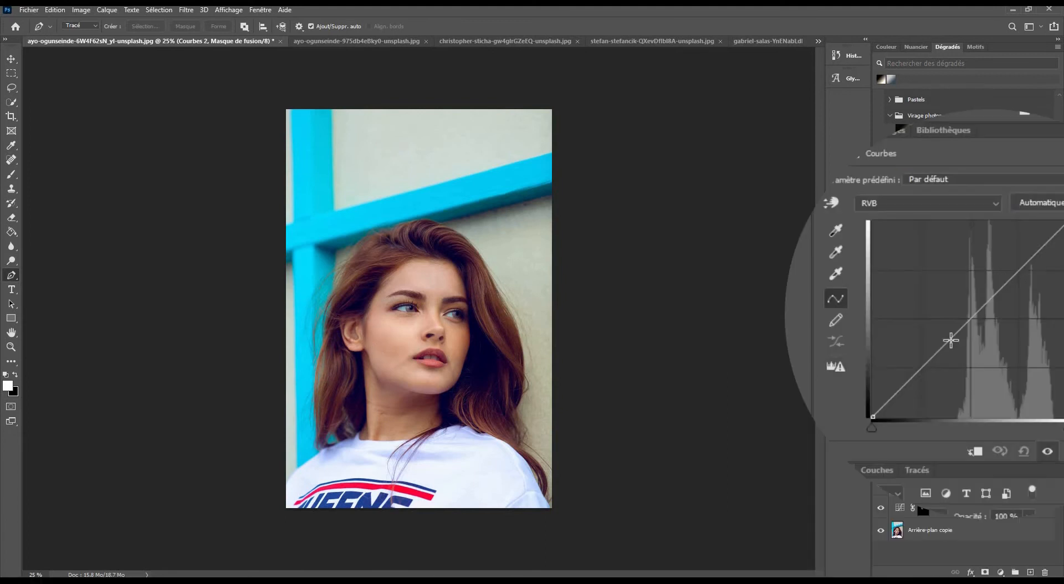
drag(952, 341, 969, 353)
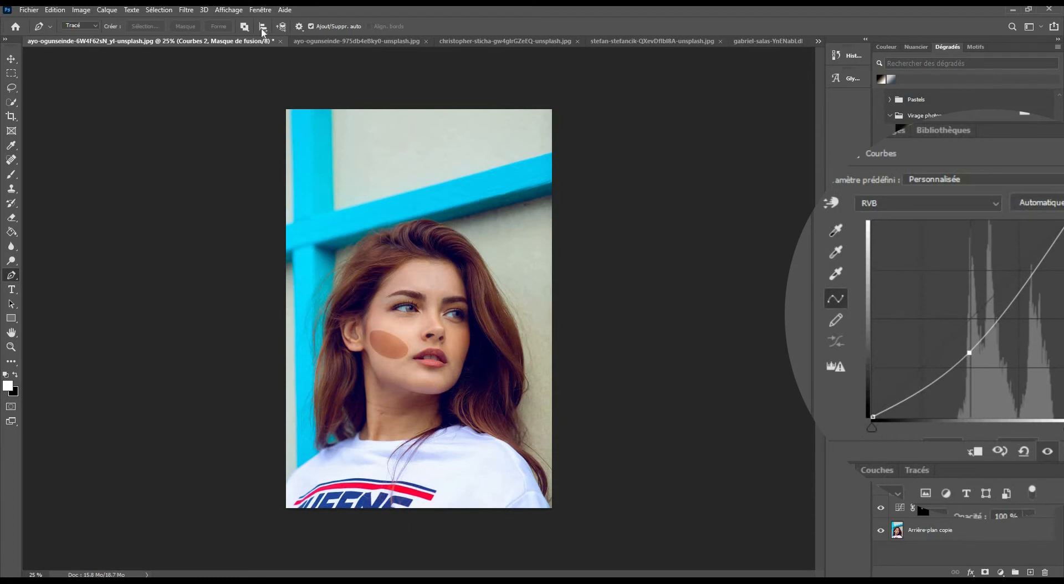
click(186, 10)
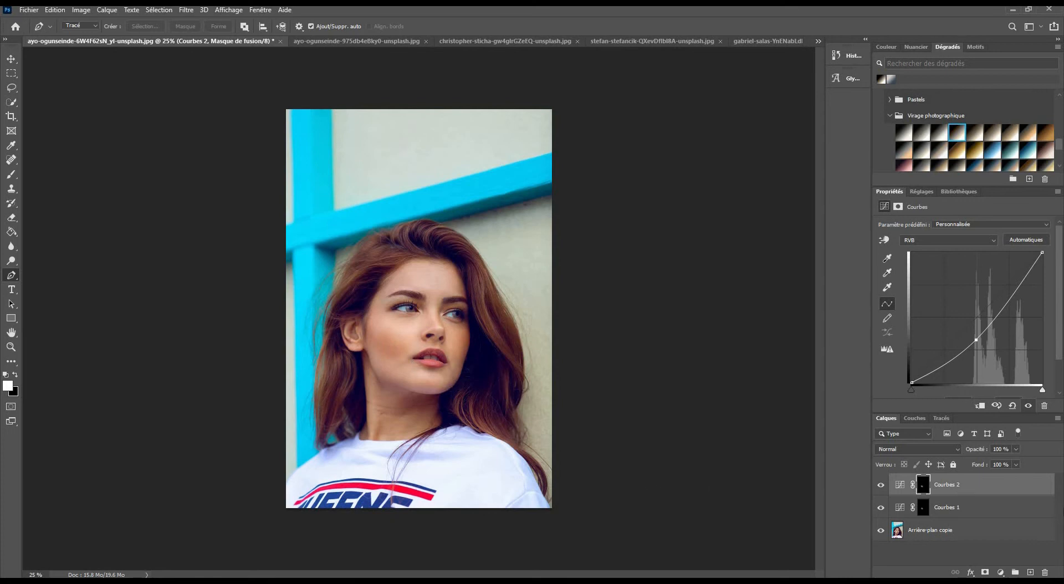
- Draw a closed curved path from below the ear toward the jaw and convert it into a selection with a 1-pixel feather
click(366, 350)
click(400, 380)
drag(383, 367, 392, 356)
right_click(389, 367)
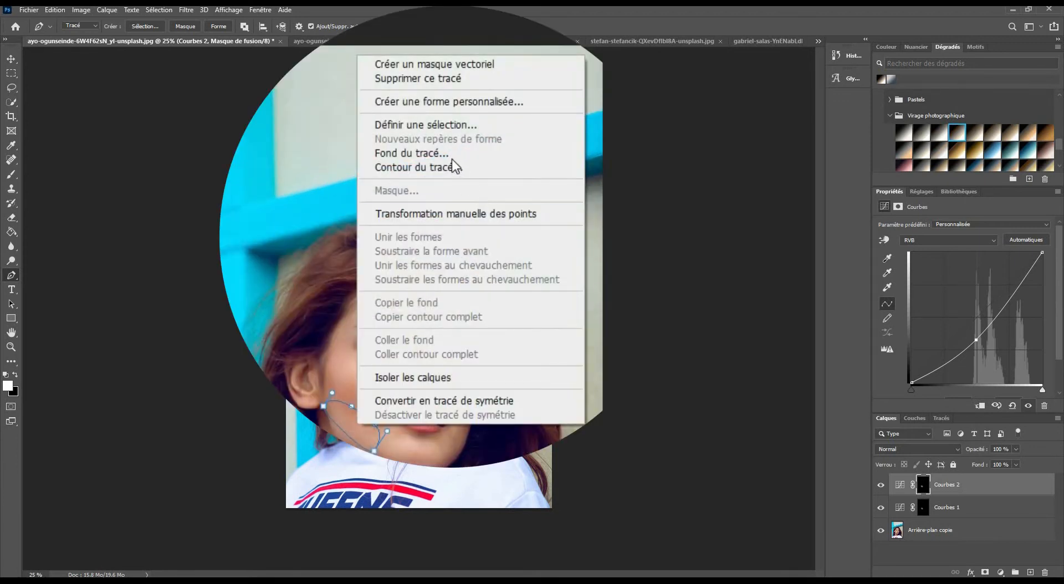
click(427, 125)
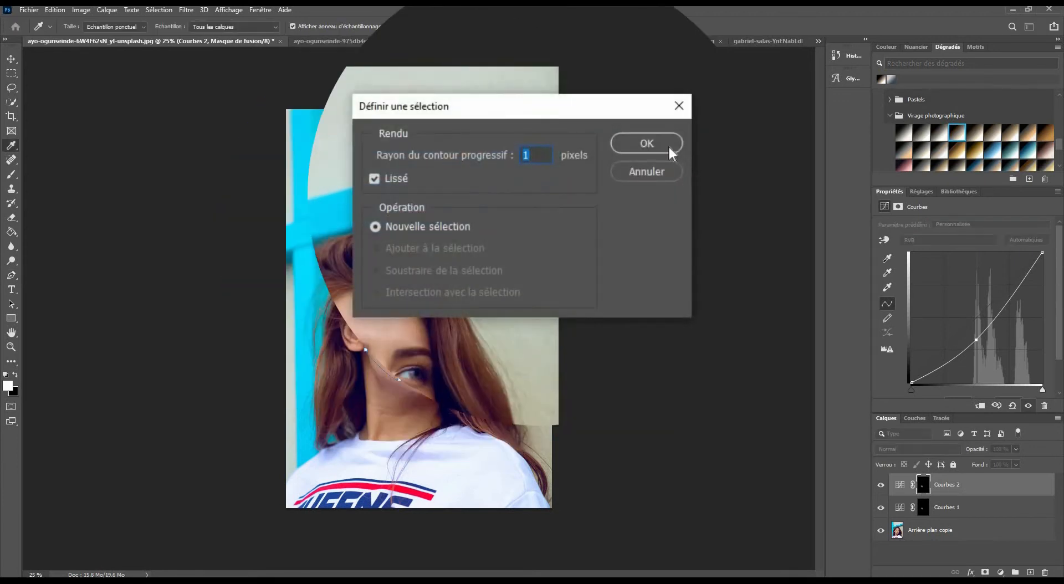
click(647, 144)
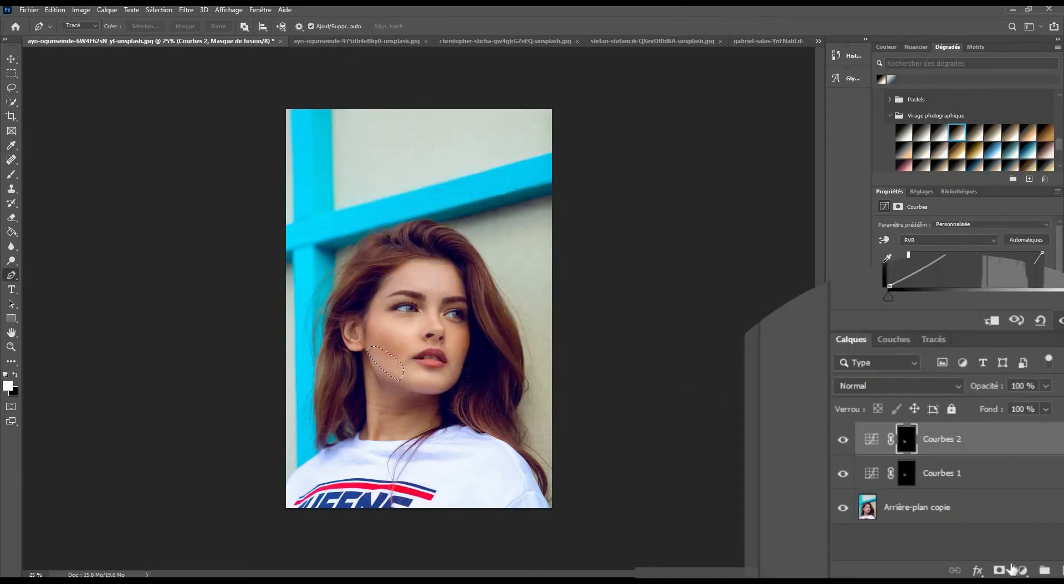
- Add a Curves adjustment layer from the jaw selection and slightly raise the RGB curve's midtones
click(1023, 570)
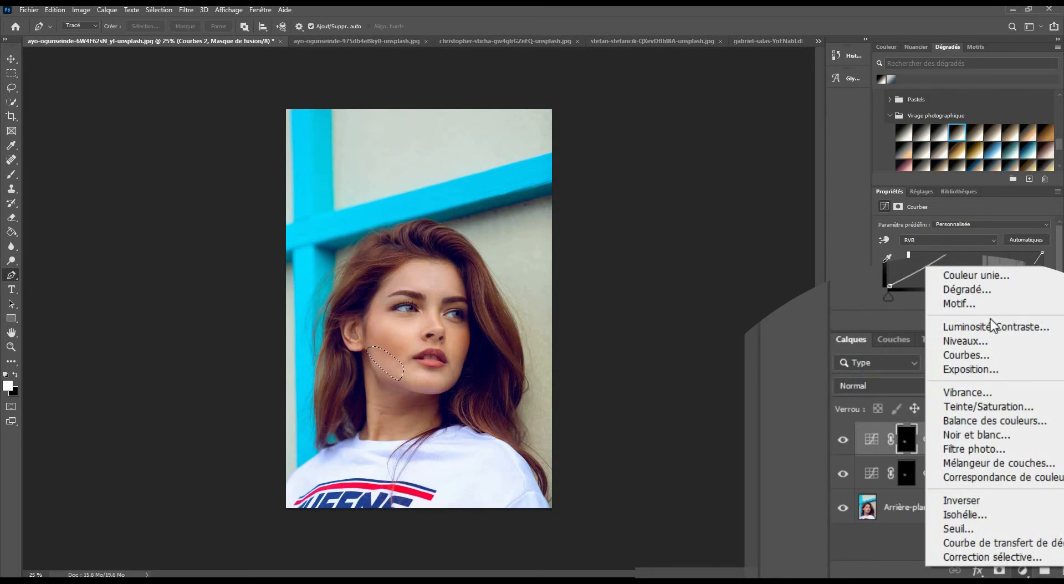
click(974, 355)
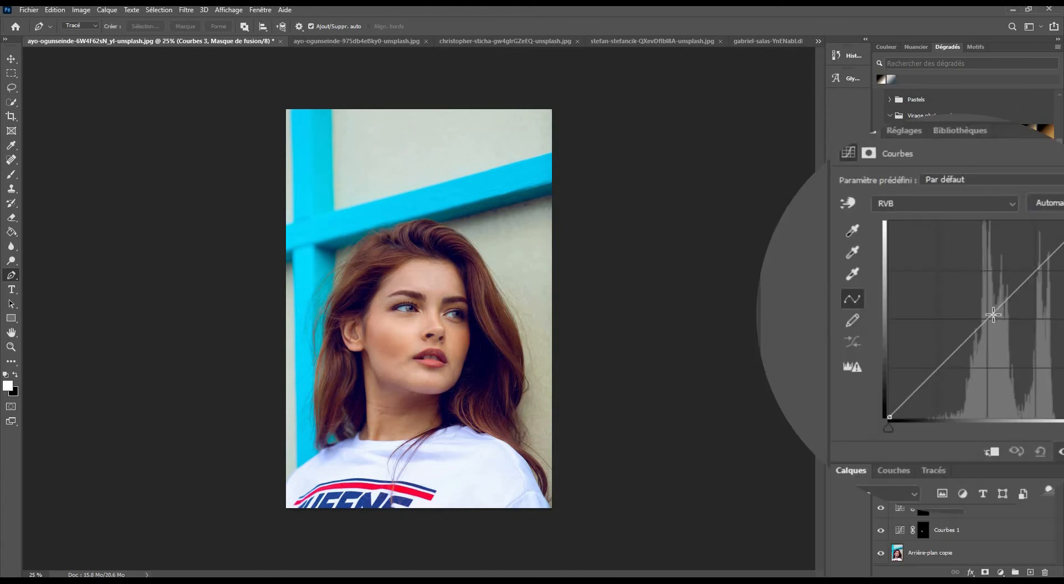
drag(993, 314, 987, 304)
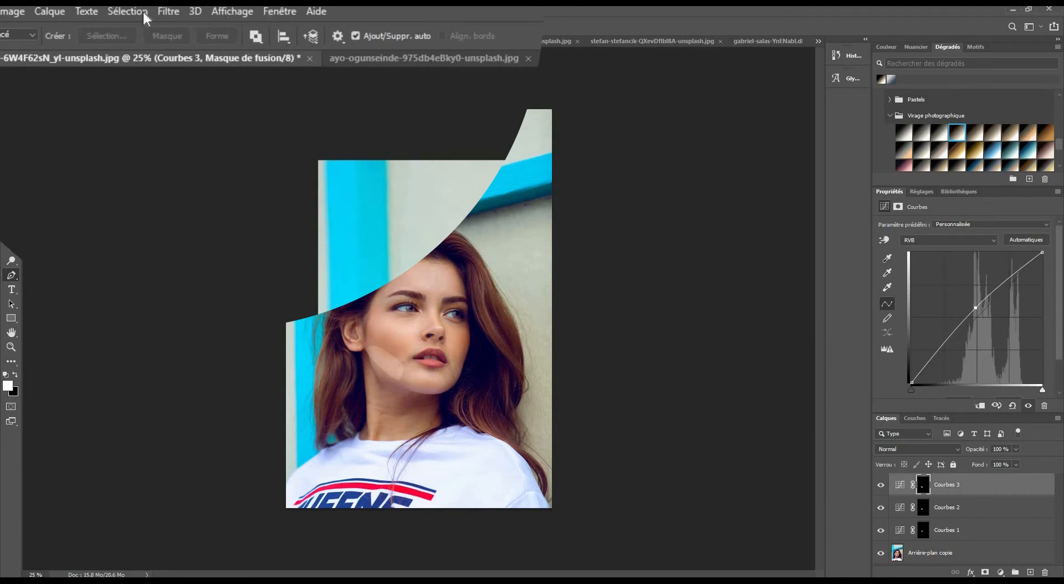
- Apply a Gaussian Blur with a 75-pixel radius to the Courbes 3 layer mask
click(169, 11)
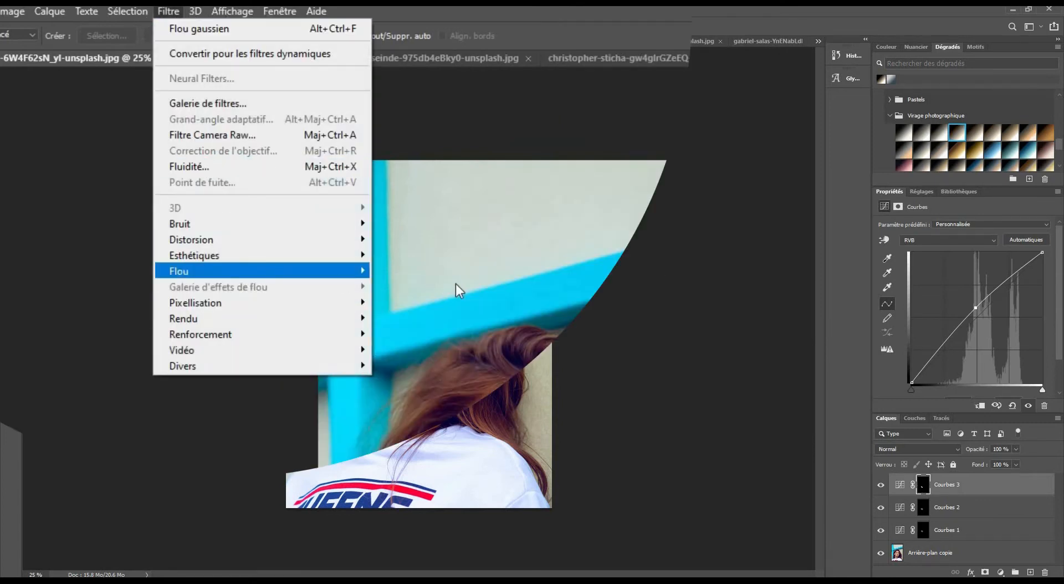
click(439, 351)
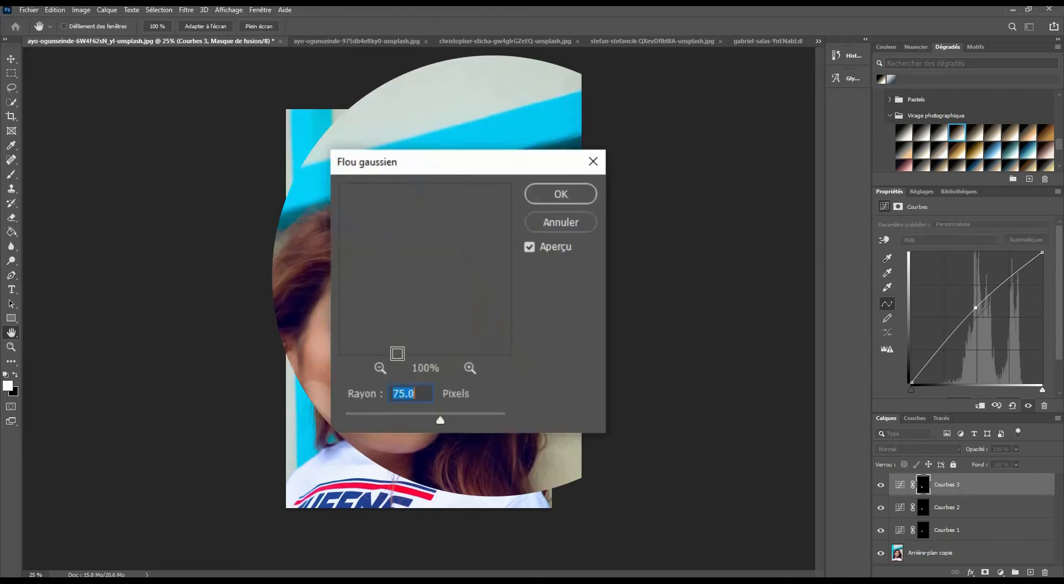
click(564, 198)
key(p)
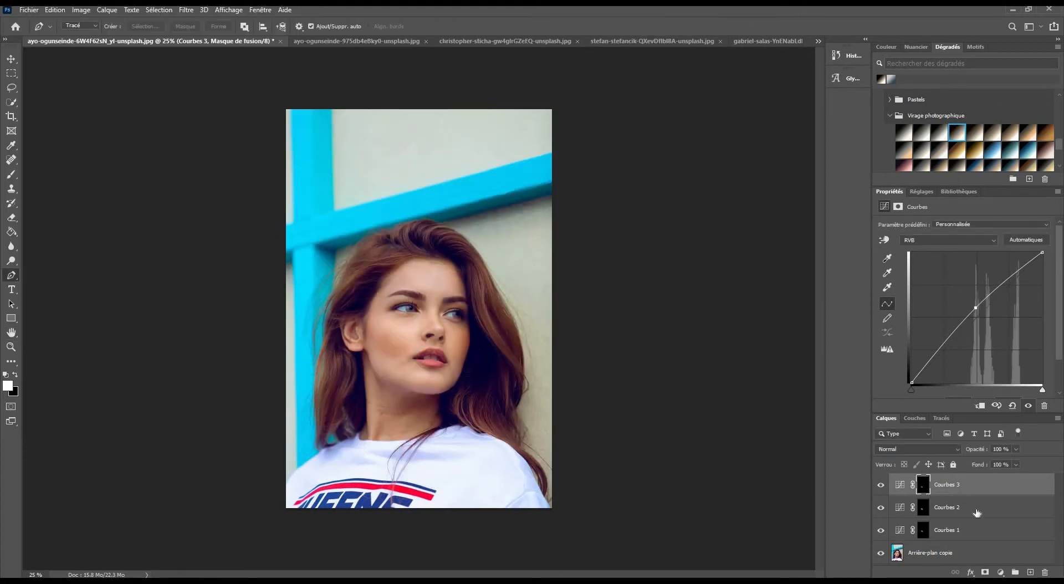
- Select the Courbes 1, Courbes 2 and Courbes 3 layers and group them
shift+click(971, 532)
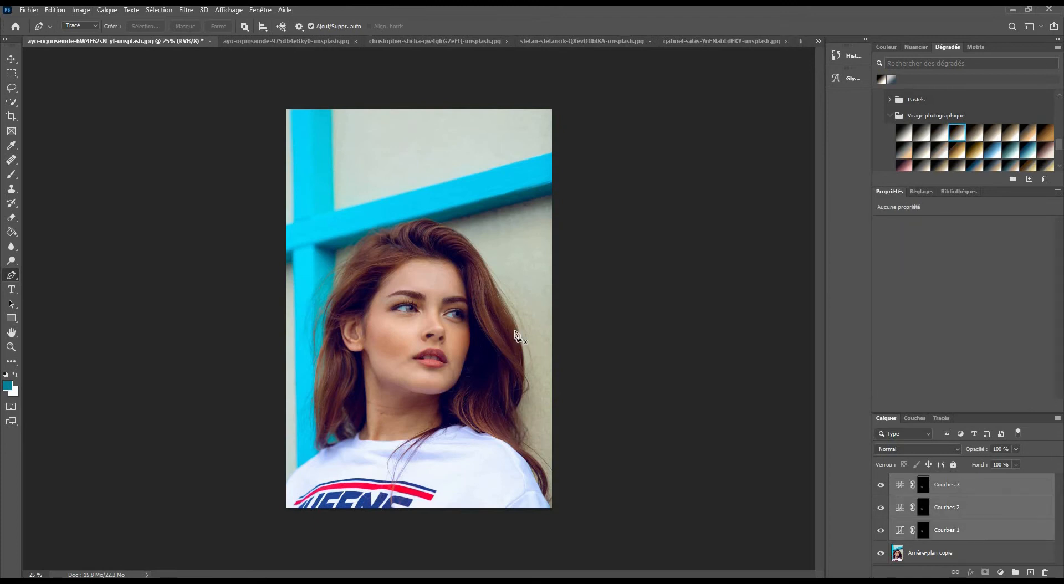
click(998, 442)
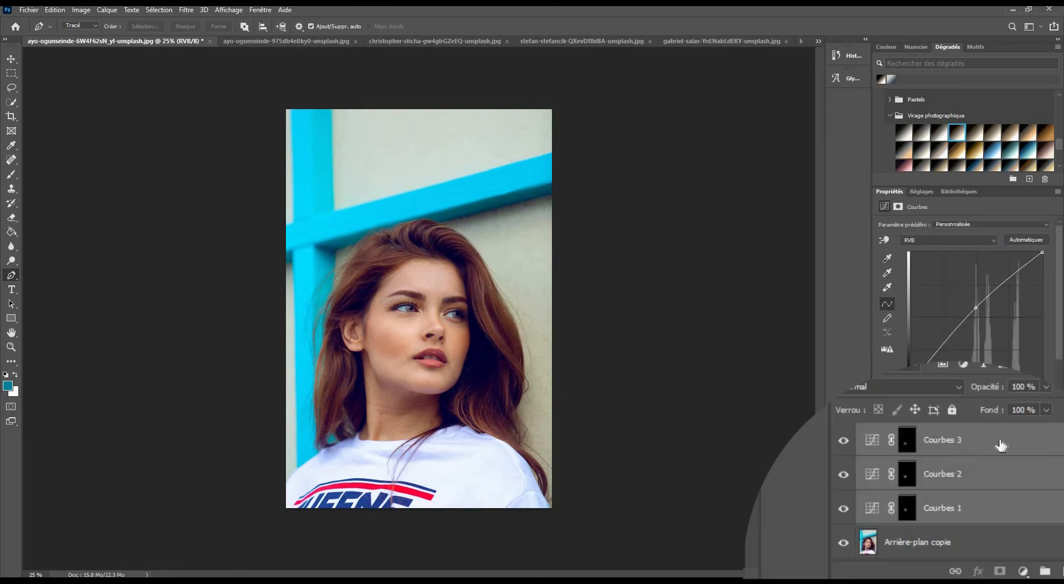
shift+click(987, 510)
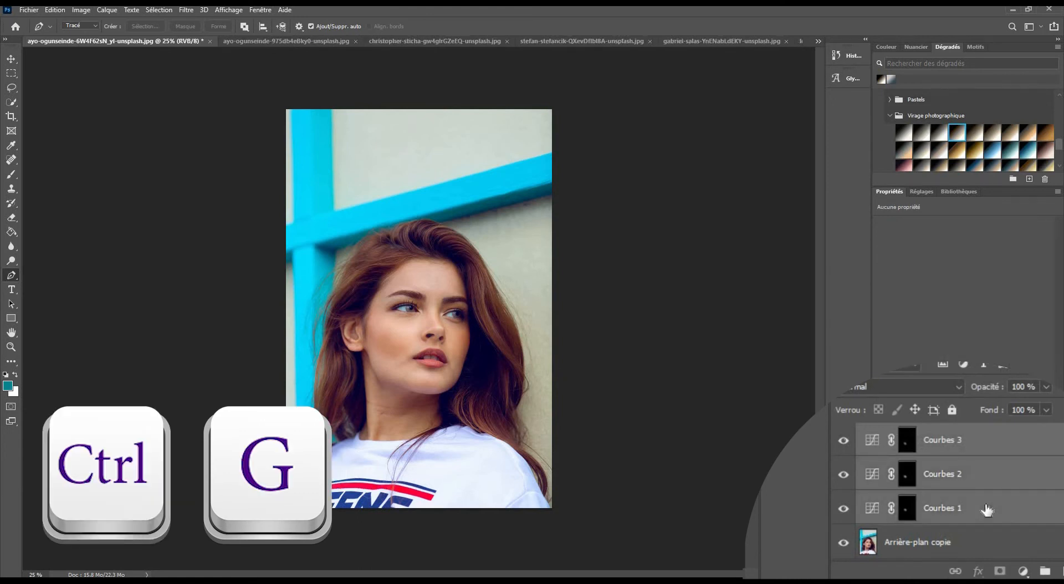
key(ctrl+g)
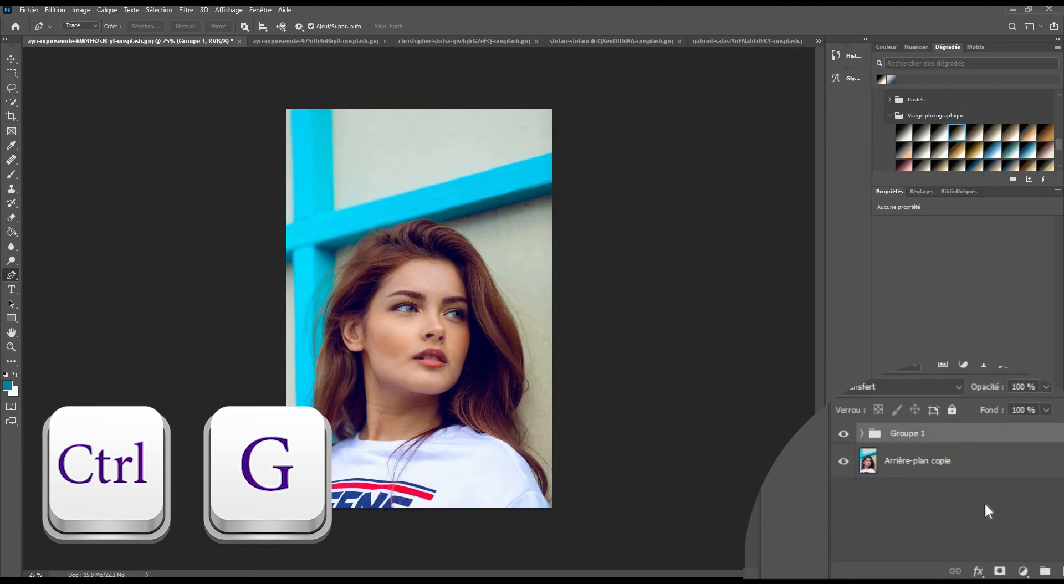
- Toggle the visibility of the curves group to compare the portrait before and after the cheek contouring
click(844, 438)
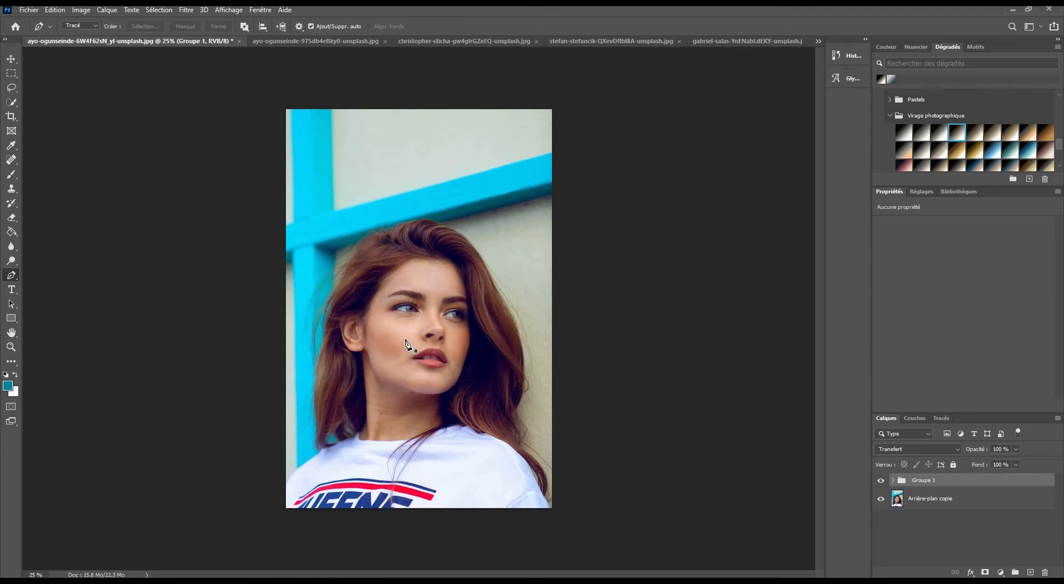
click(882, 481)
click(881, 482)
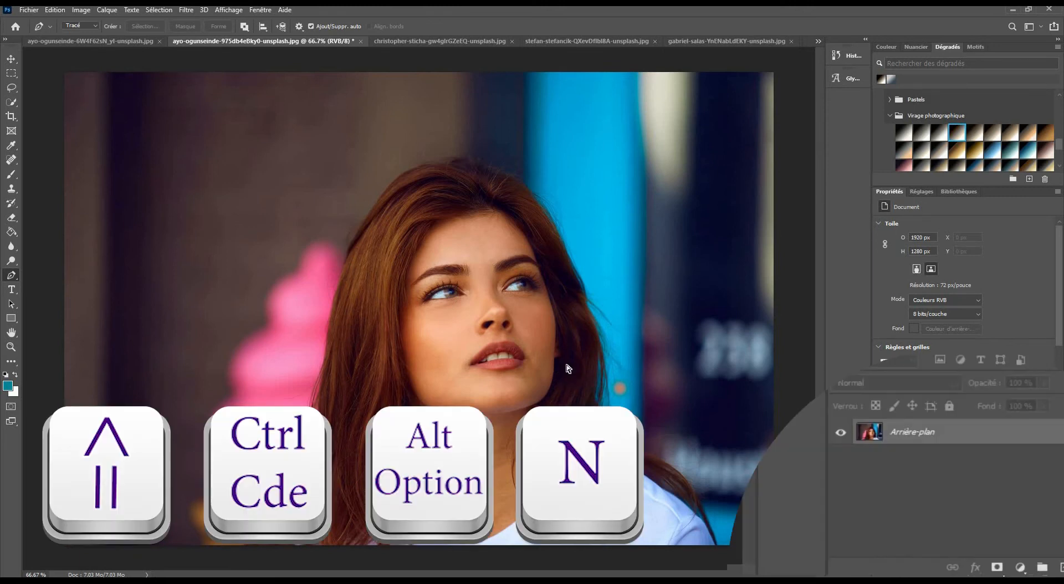
- Stamp the visible image onto a new layer above Arrière-plan and convert that layer to a smart object
key(ctrl+shift+alt+n)
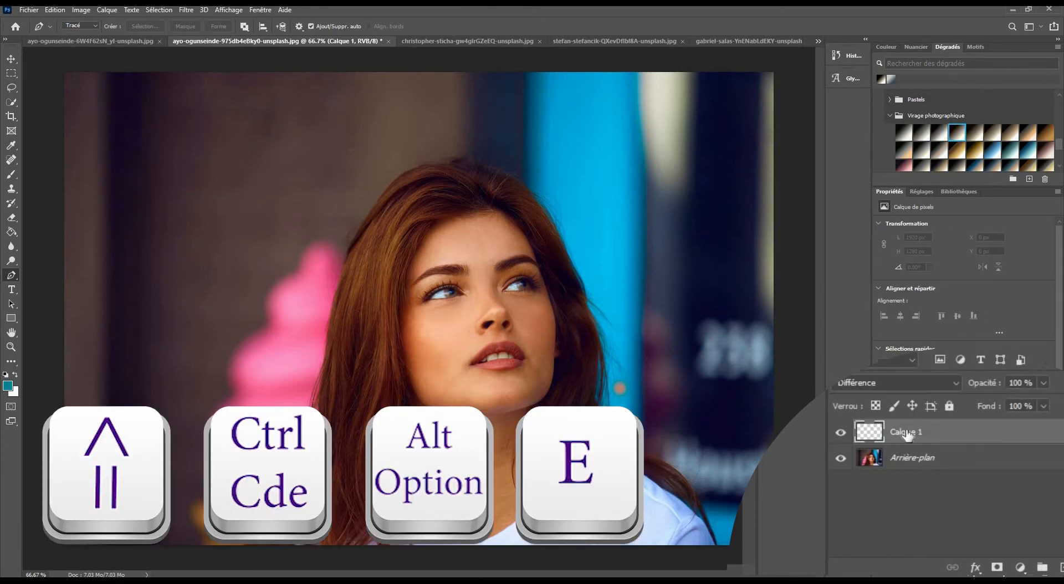
key(ctrl+shift+alt+e)
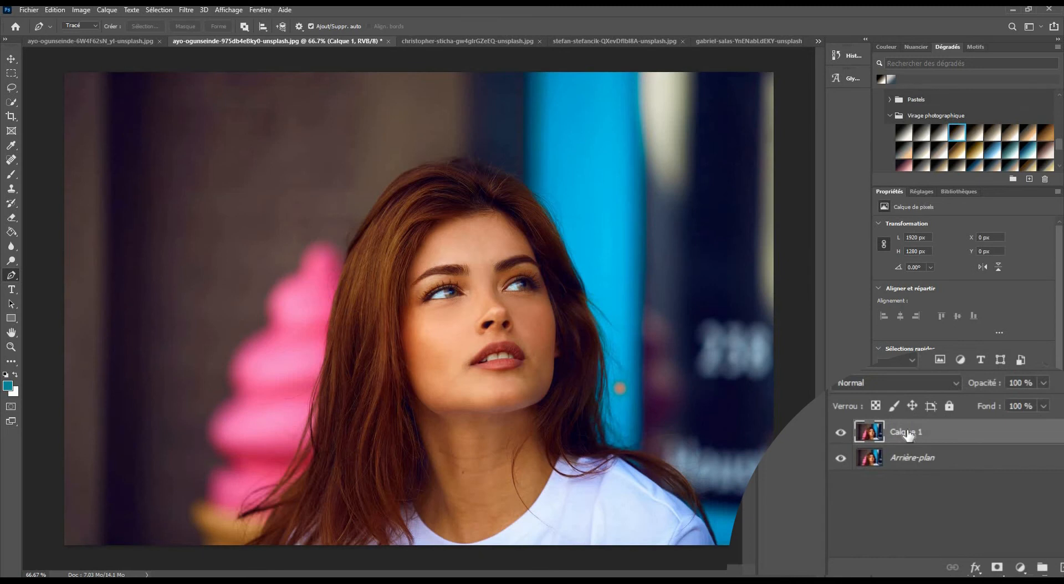
right_click(920, 481)
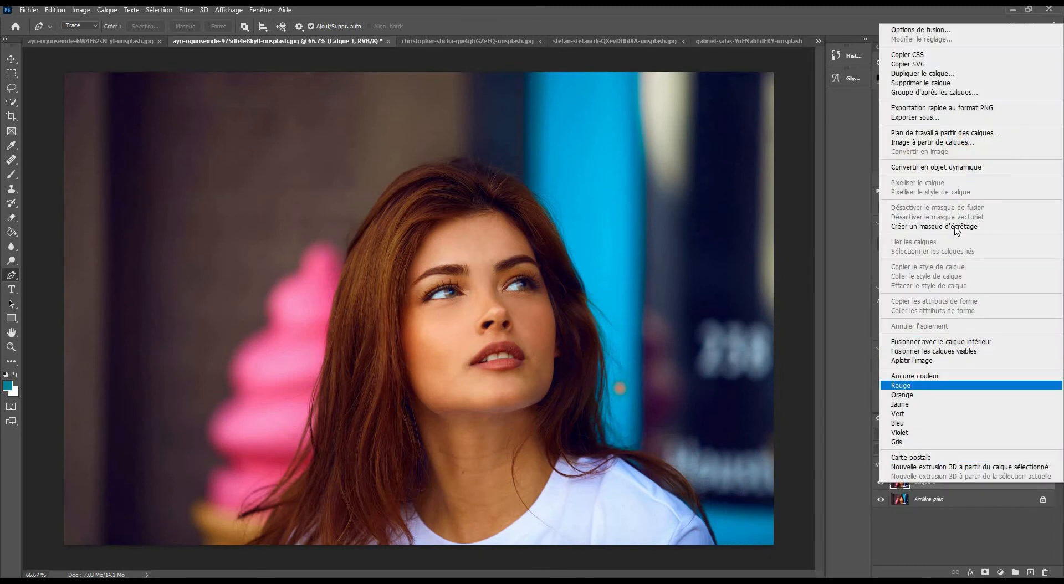
click(944, 172)
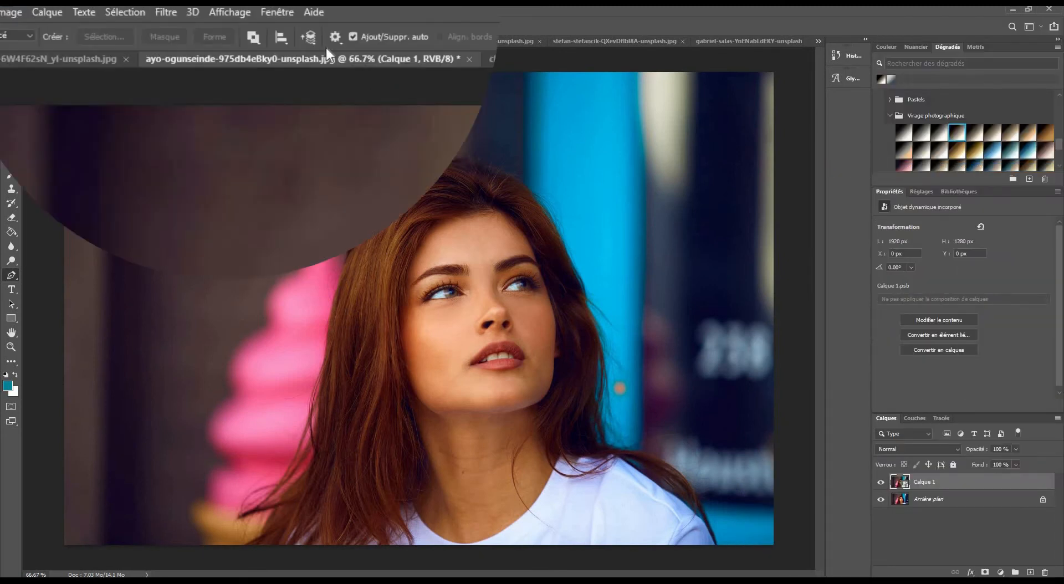
- Apply the Camera Raw filter to Calque 1 with Exposition +0.10, Tons clairs +10 and Blancs +37
click(168, 10)
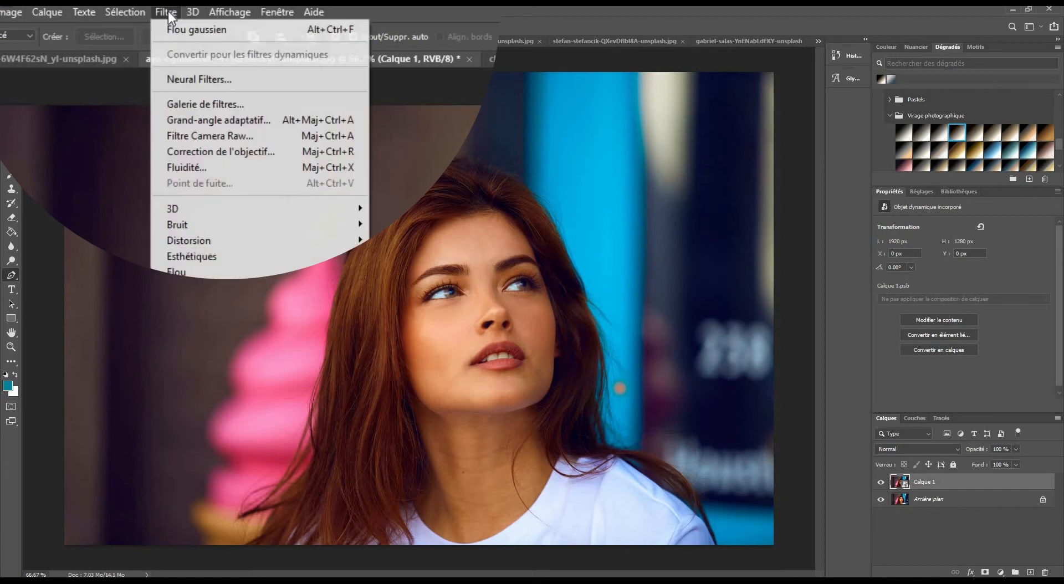
click(254, 135)
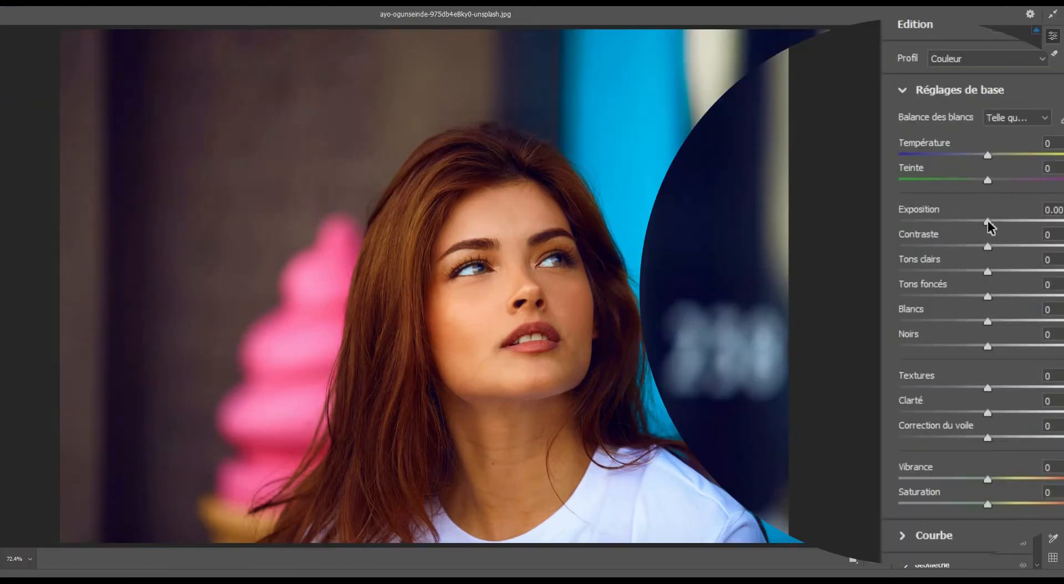
drag(988, 220, 988, 220)
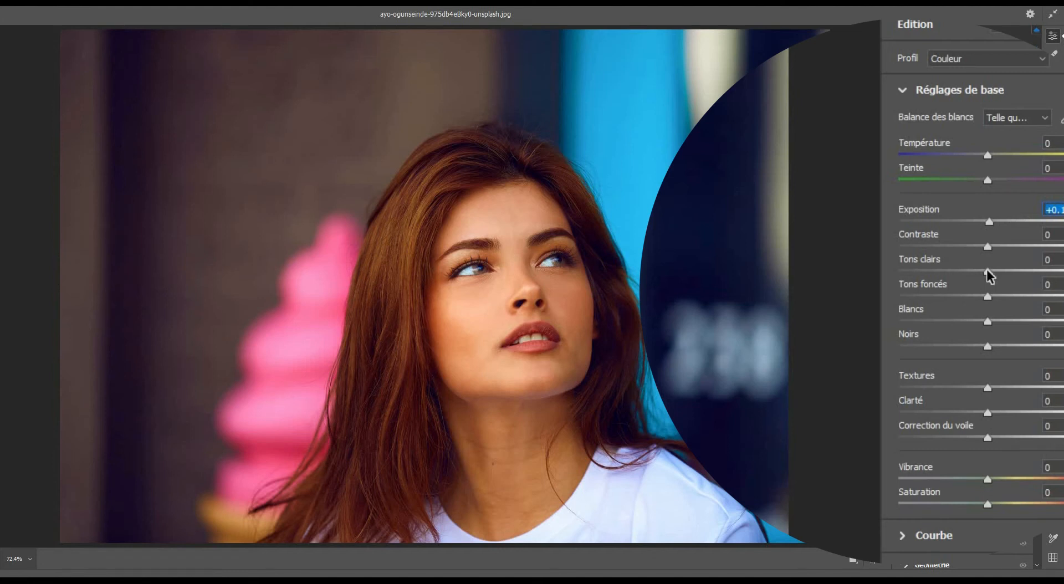
drag(990, 271, 995, 274)
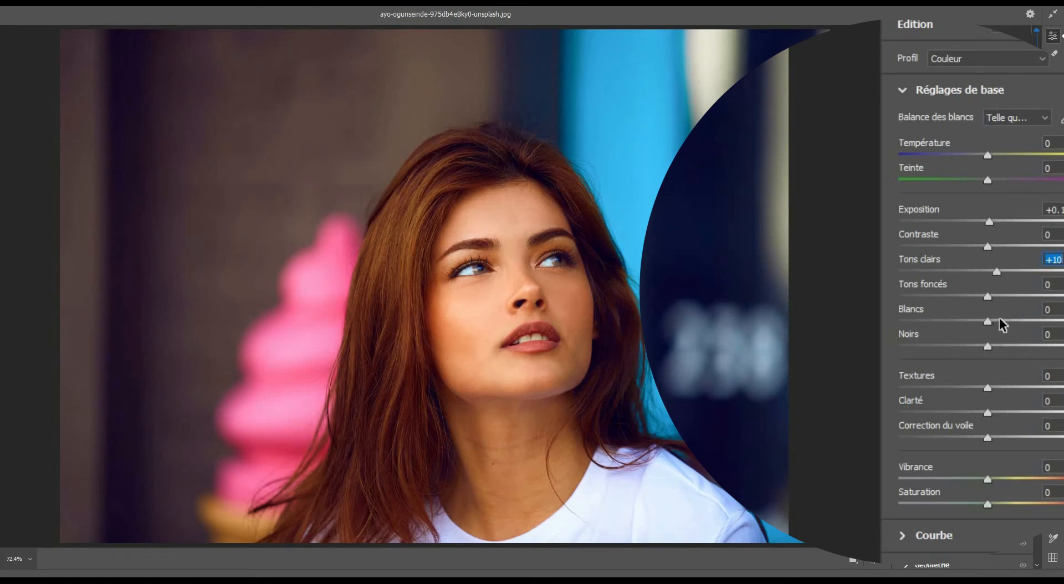
drag(1000, 319, 1019, 318)
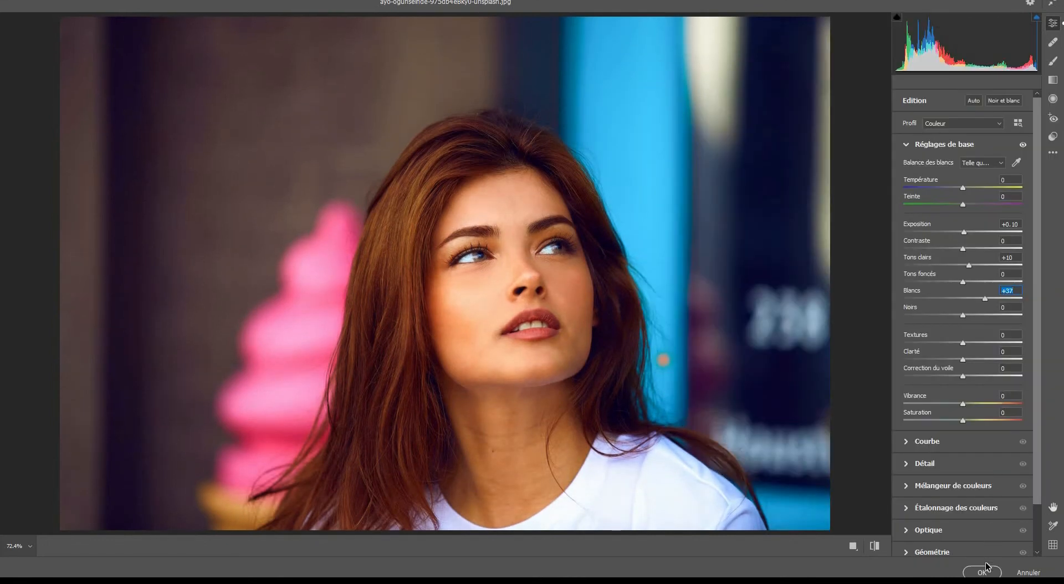
click(982, 572)
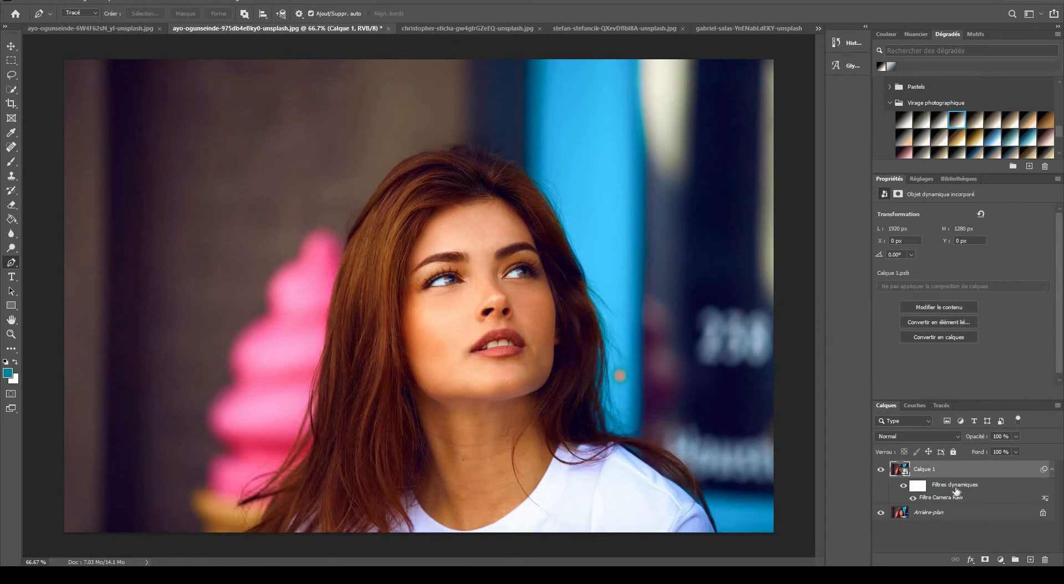
- Invert the smart filter mask of Calque 1 to black and choose the Brush tool with white (ffffff) as foreground colour
click(914, 495)
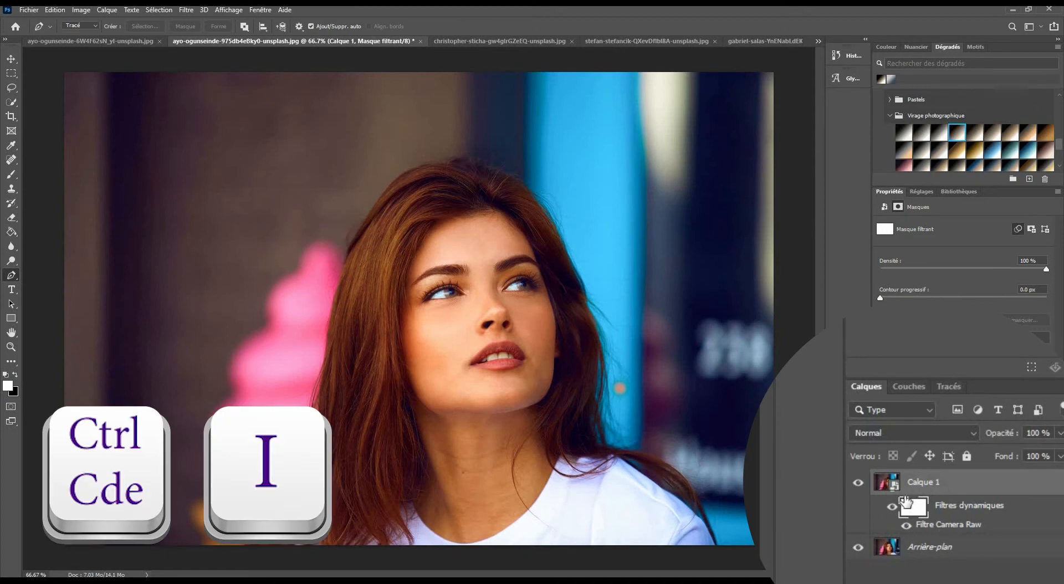
key(ctrl+i)
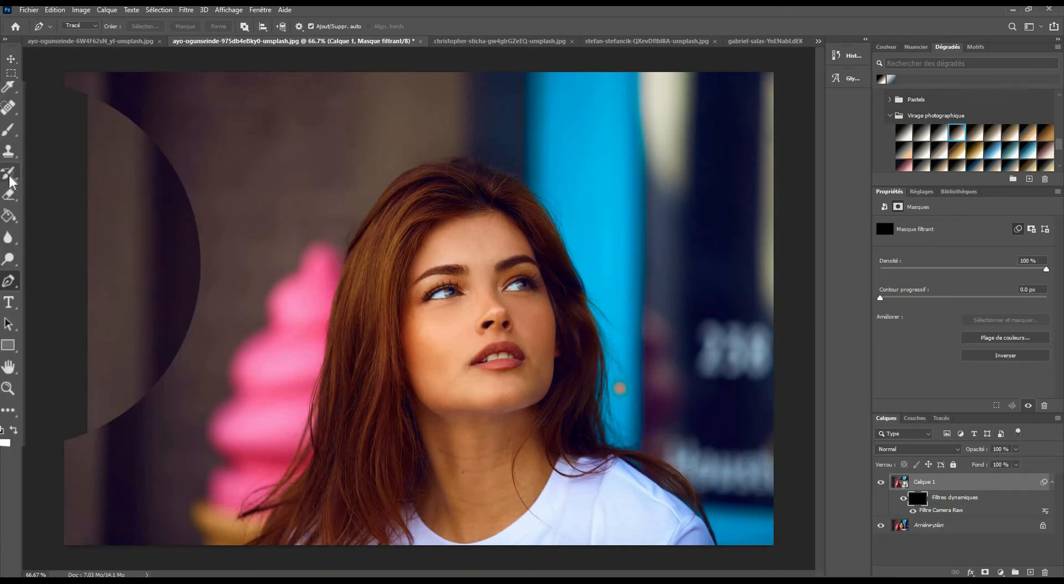
click(4, 134)
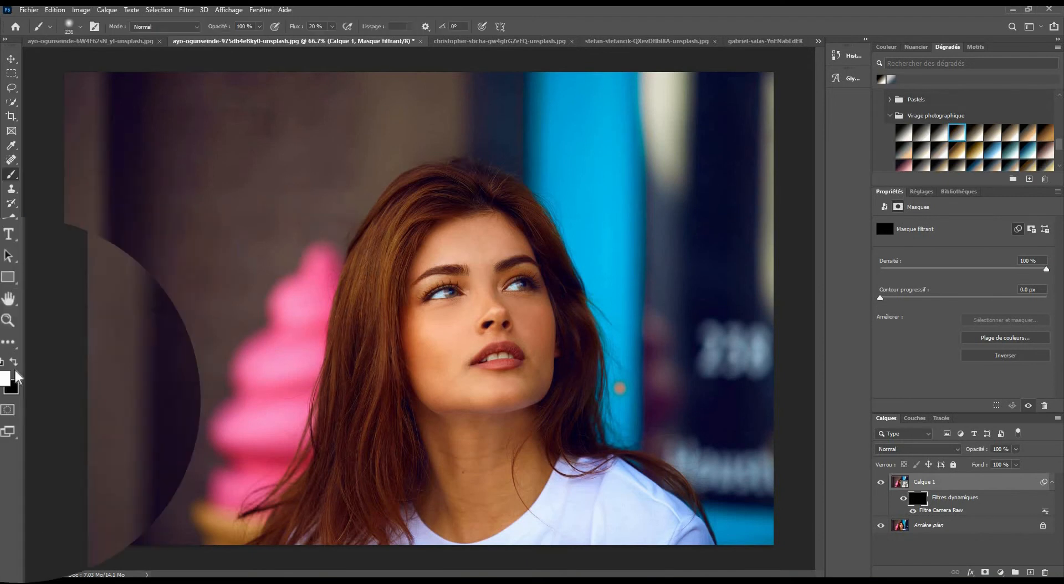
click(5, 378)
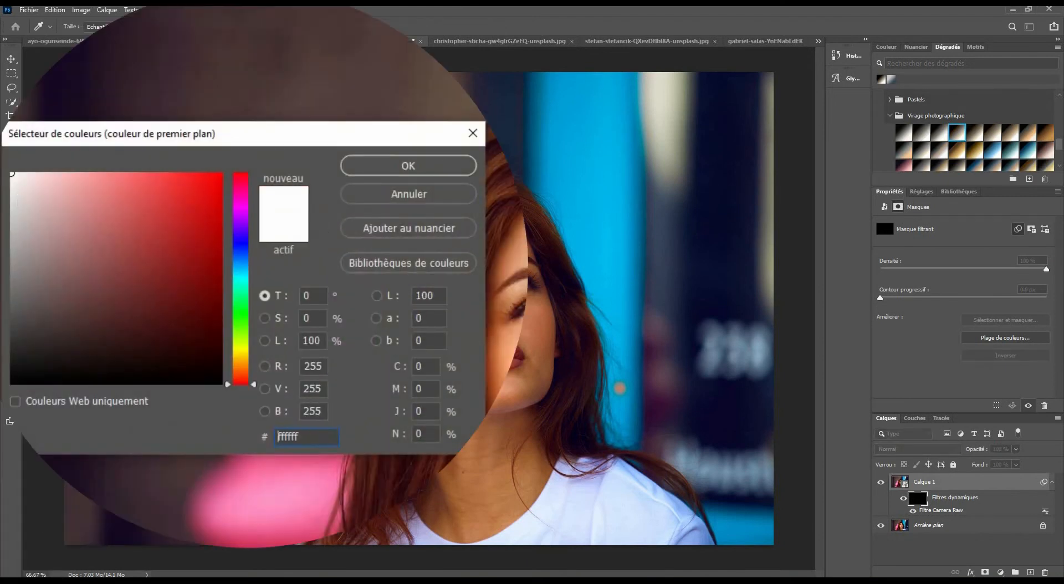
click(412, 166)
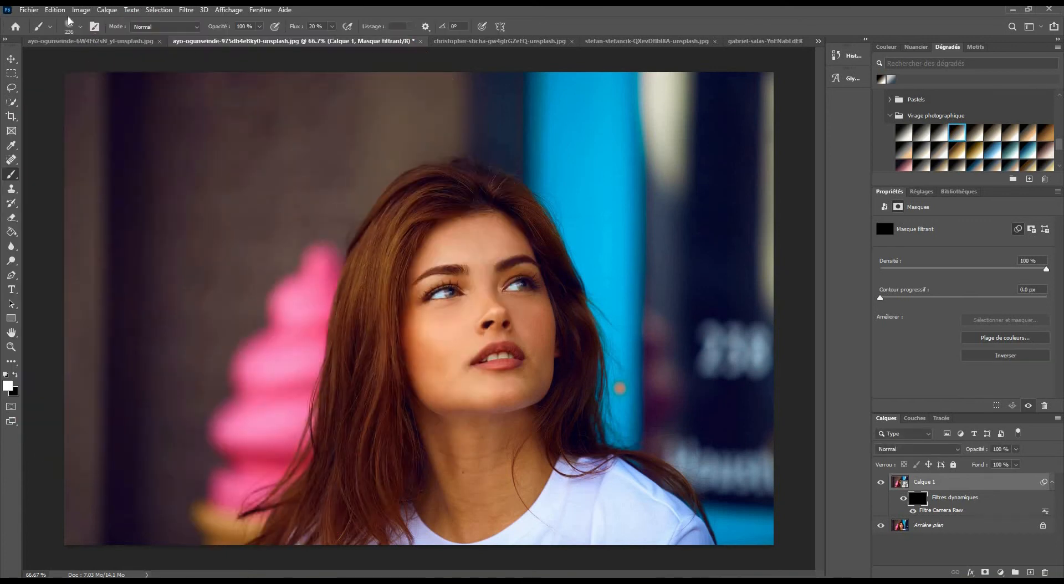
- Reduce the soft brush to about 158 px and paint white over the face and neck on the filter mask
click(80, 26)
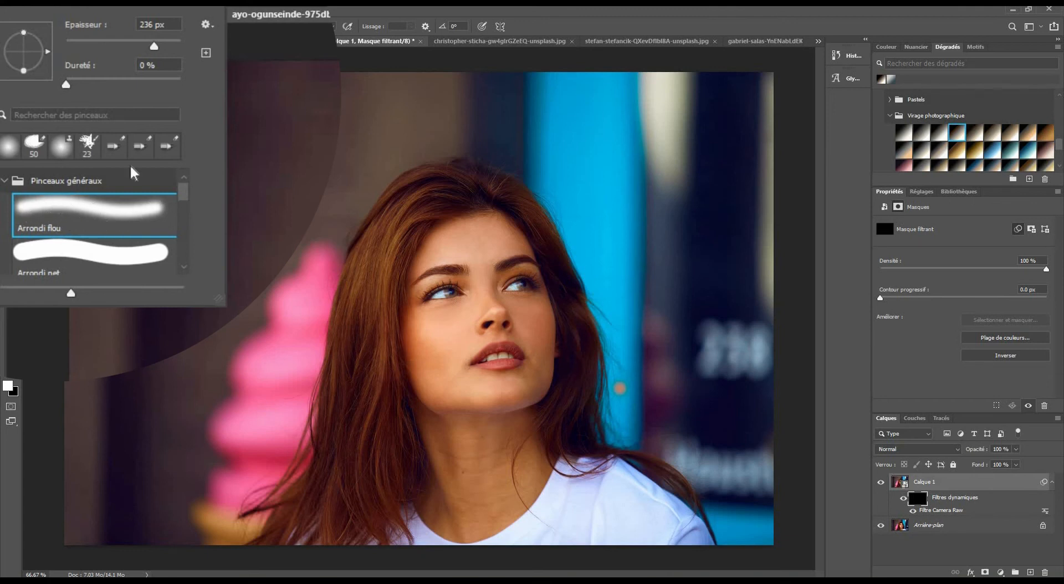
drag(154, 46, 140, 48)
click(445, 230)
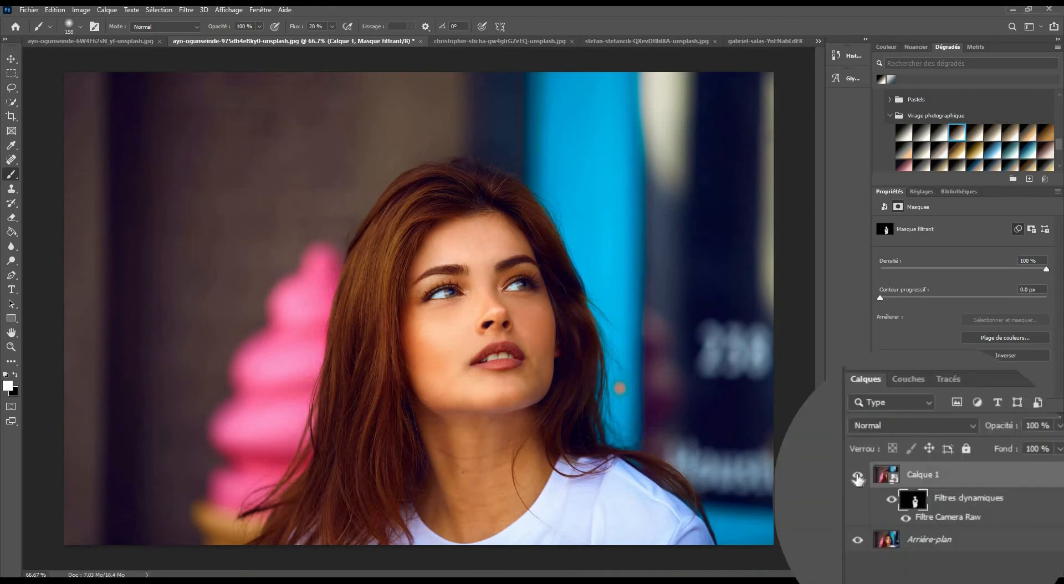
- Toggle the visibility of Calque 1 to compare the portrait with and without the masked Camera Raw brightening
click(858, 477)
click(858, 477)
click(858, 477)
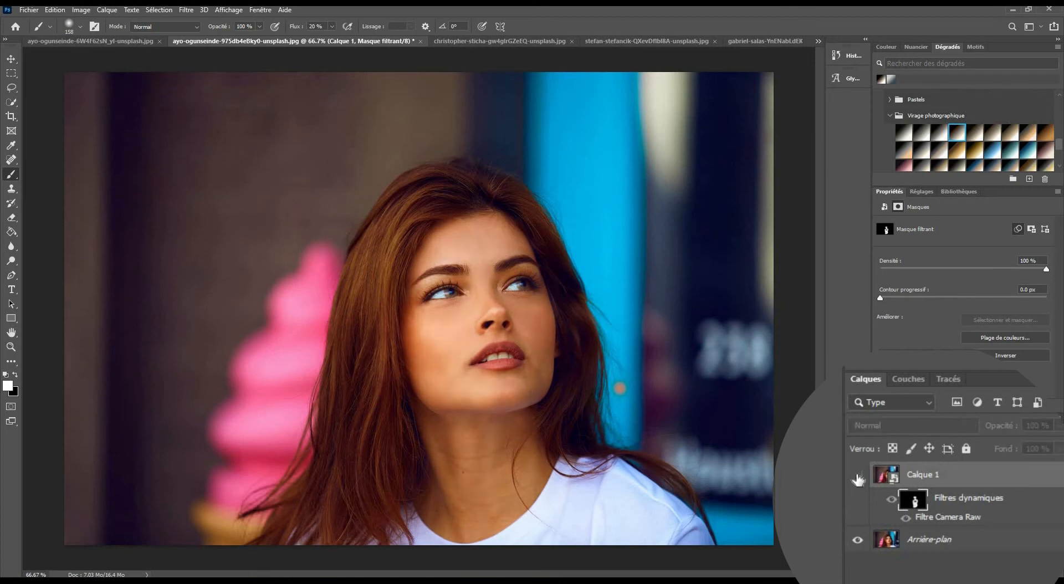
click(859, 477)
click(858, 476)
click(859, 477)
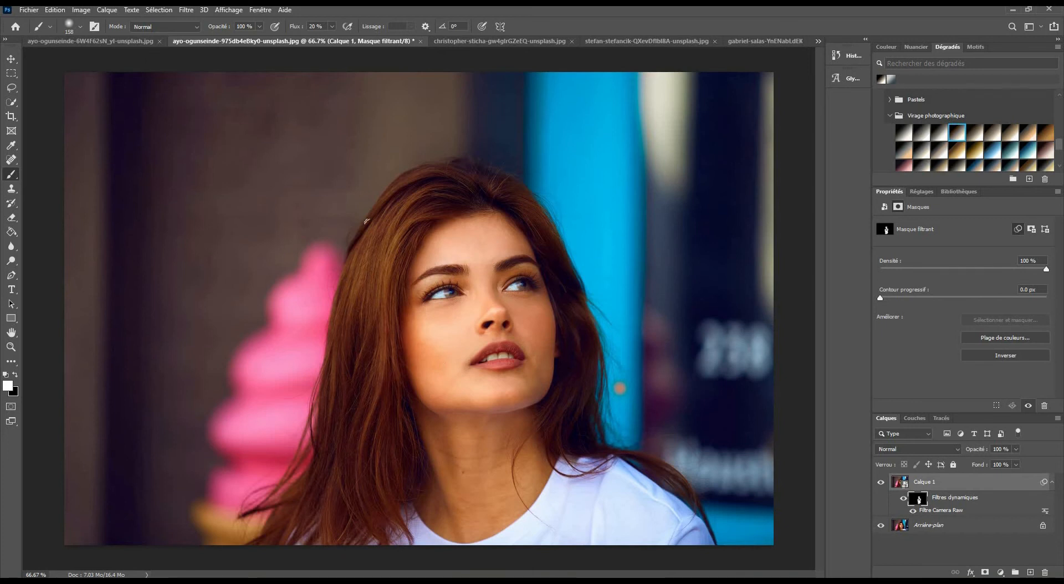
click(882, 483)
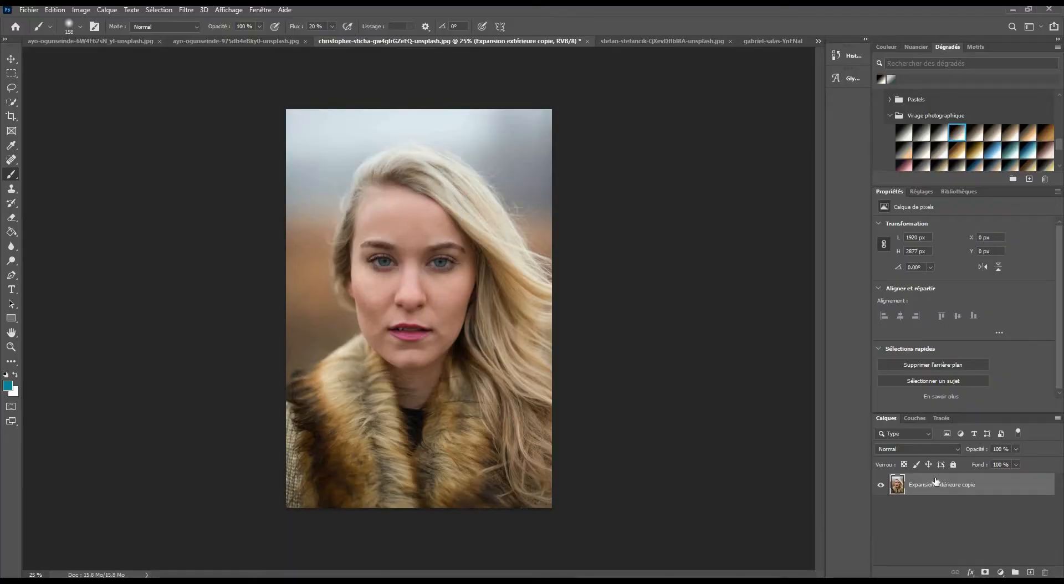
- Rename the Expansion extérieure copie layer in the christopher-sticha portrait as "Photo de base"
click(950, 497)
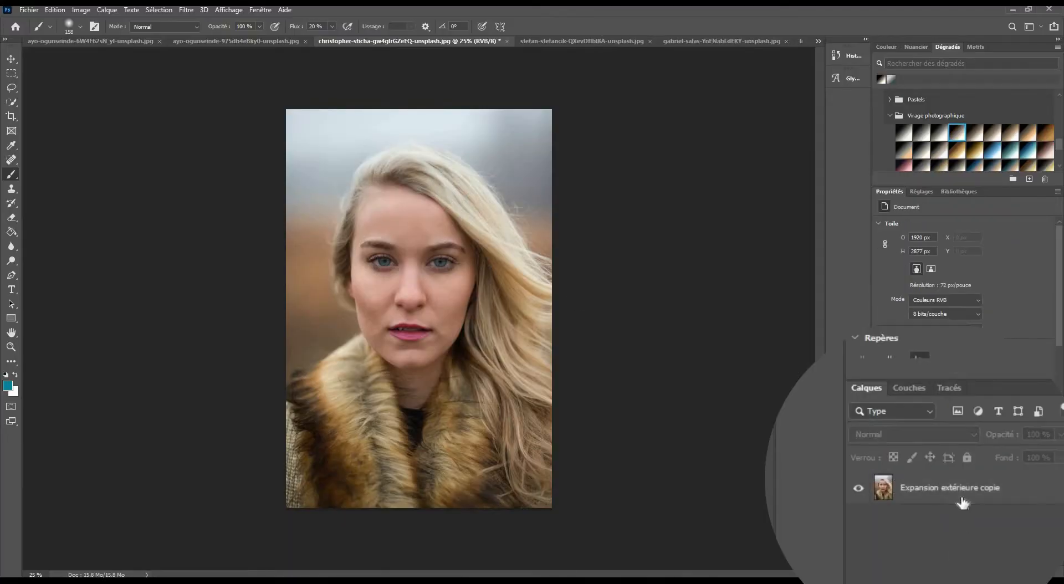
click(948, 492)
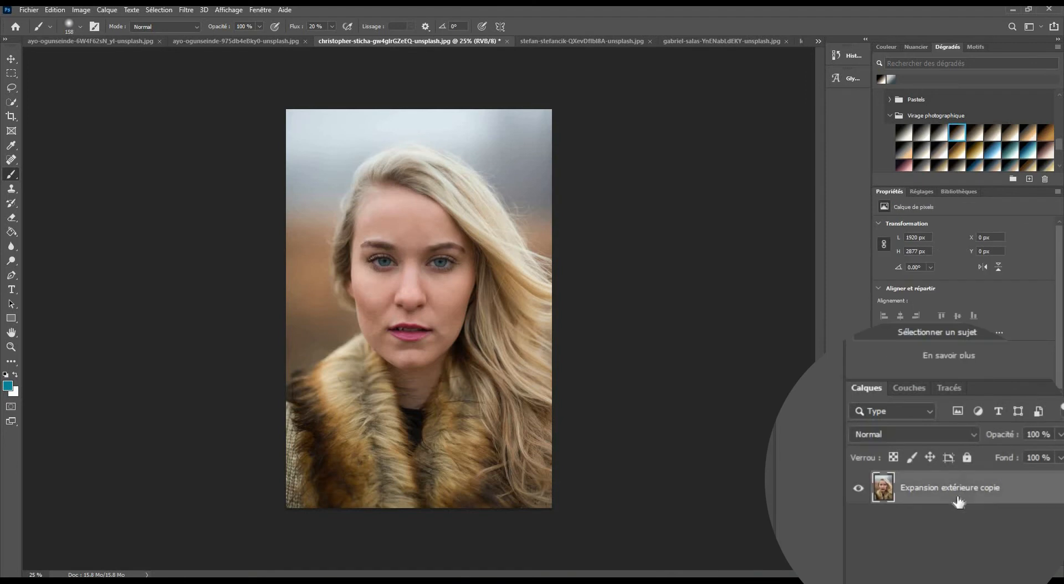
double_click(1007, 488)
text(Ph)
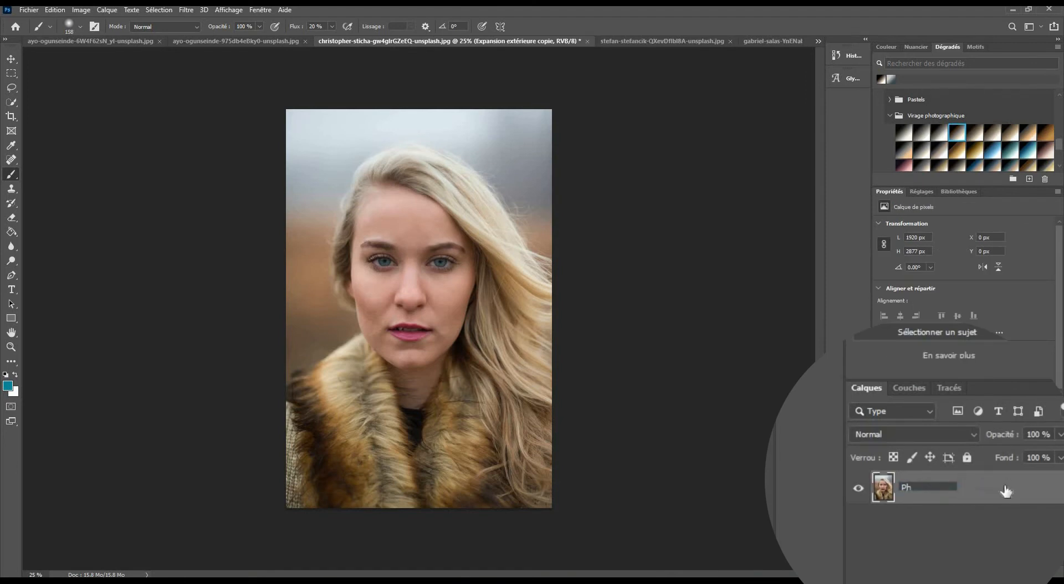
text(oto de base)
key(Return)
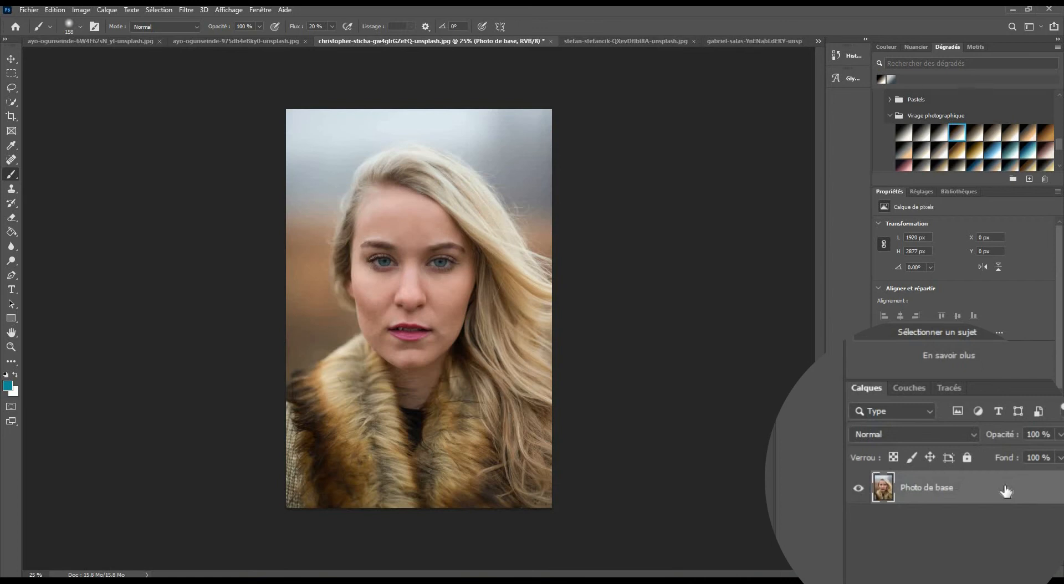
- Duplicate the Photo de base layer twice and rename the topmost copy "Expansion extérieure"
key(ctrl+j)
key(ctrl+j)
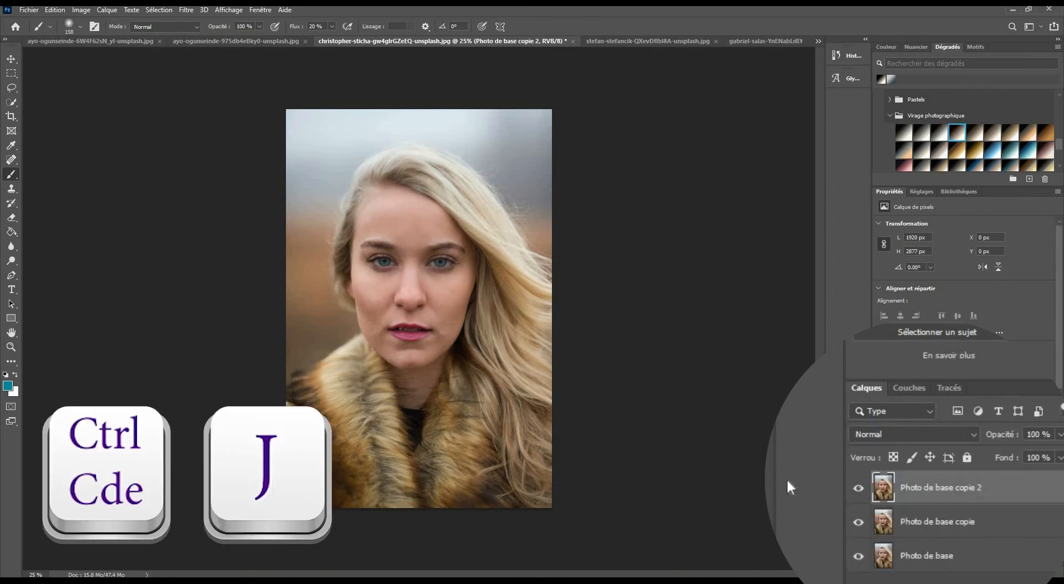
double_click(980, 482)
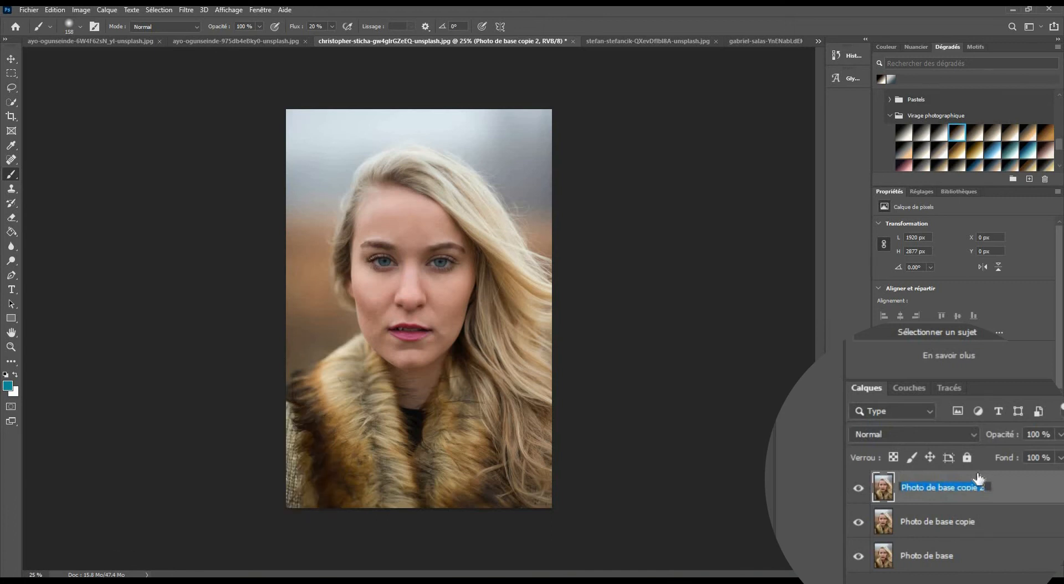
text(Expansion extérieure)
key(Return)
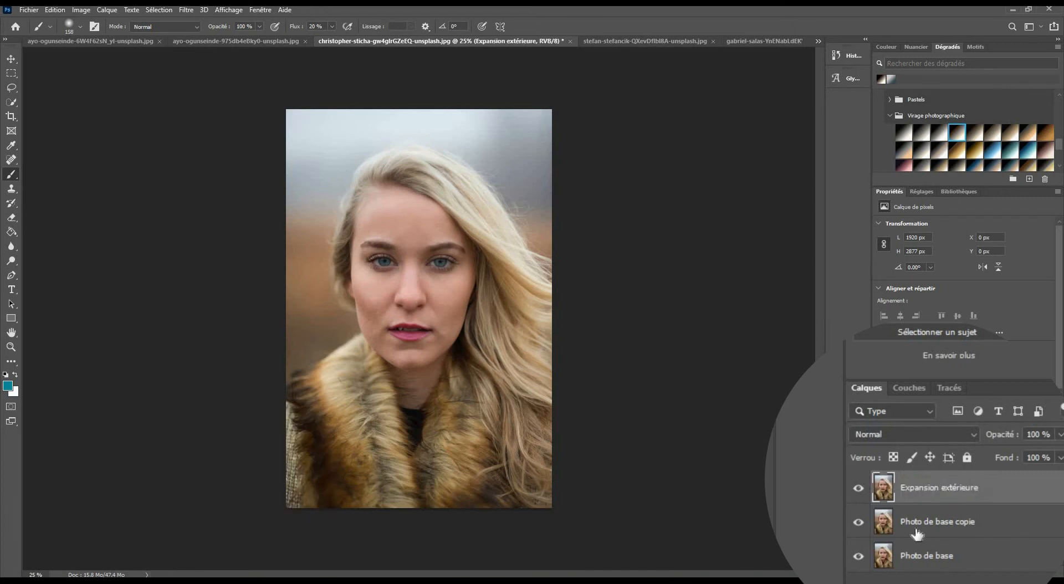
- Rename the middle layer, Photo de base copie, as "Intérieur"
click(918, 532)
double_click(934, 521)
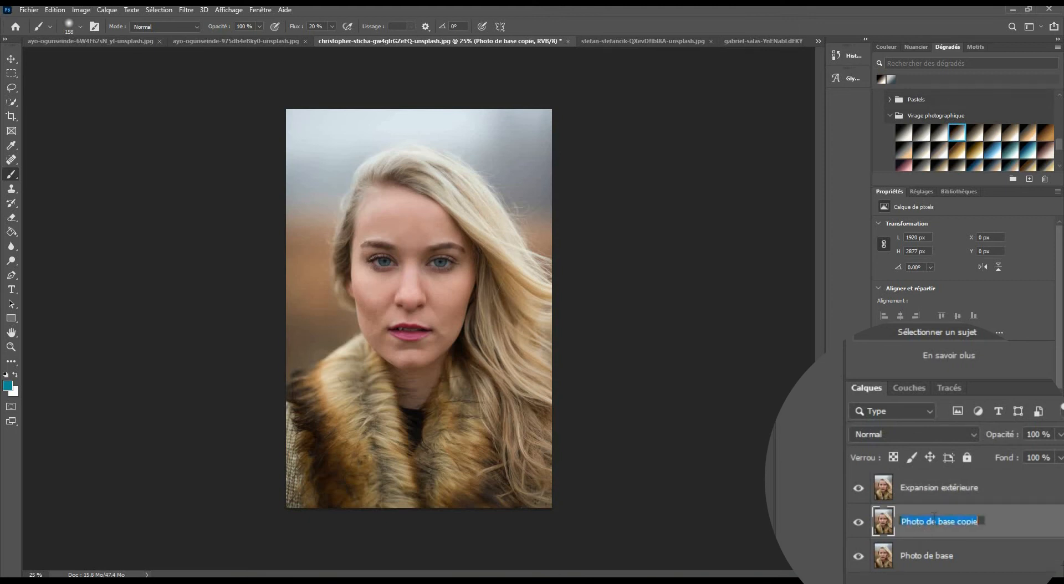
text(Intérieur)
key(Return)
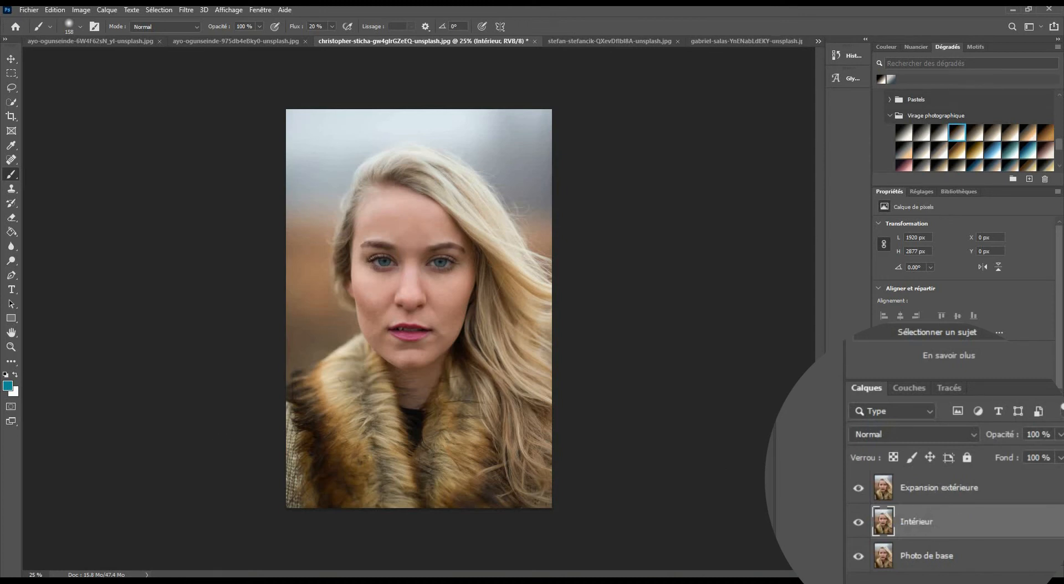
- Hide the Expansion extérieure layer and use Liquify on the Intérieur layer to push the windblown hair inward toward the face
click(859, 487)
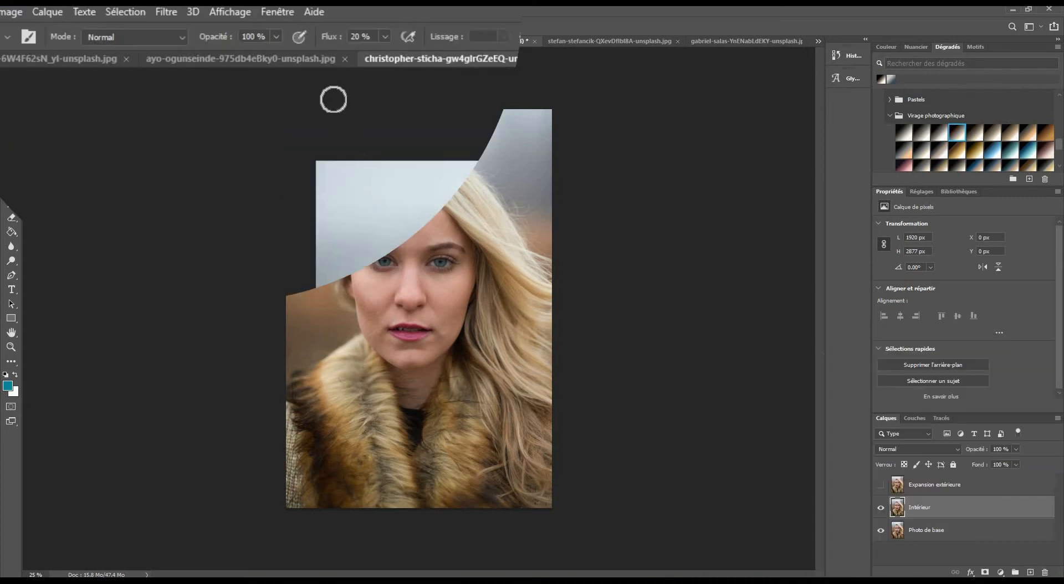
click(166, 9)
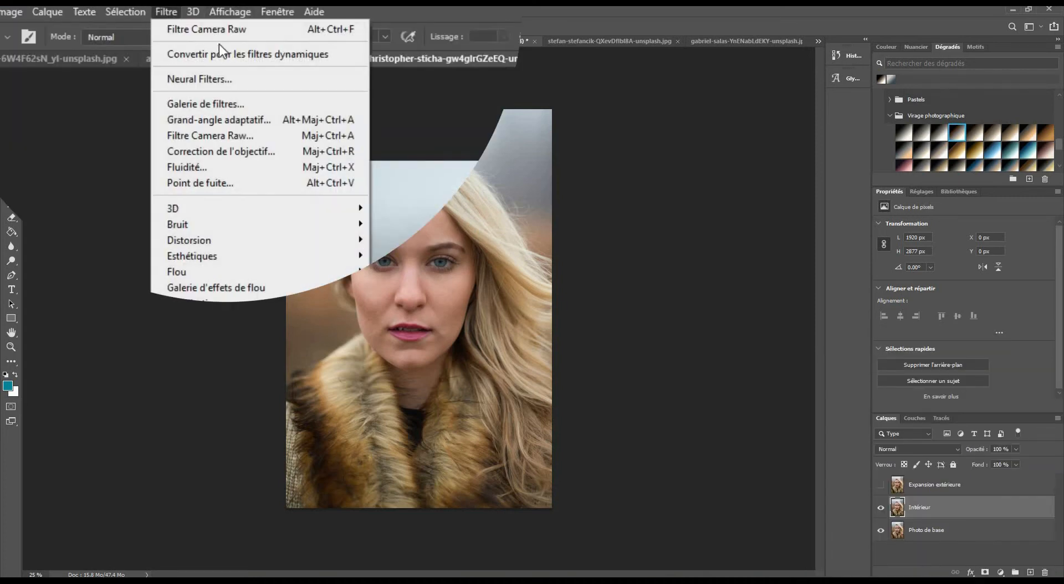
click(213, 165)
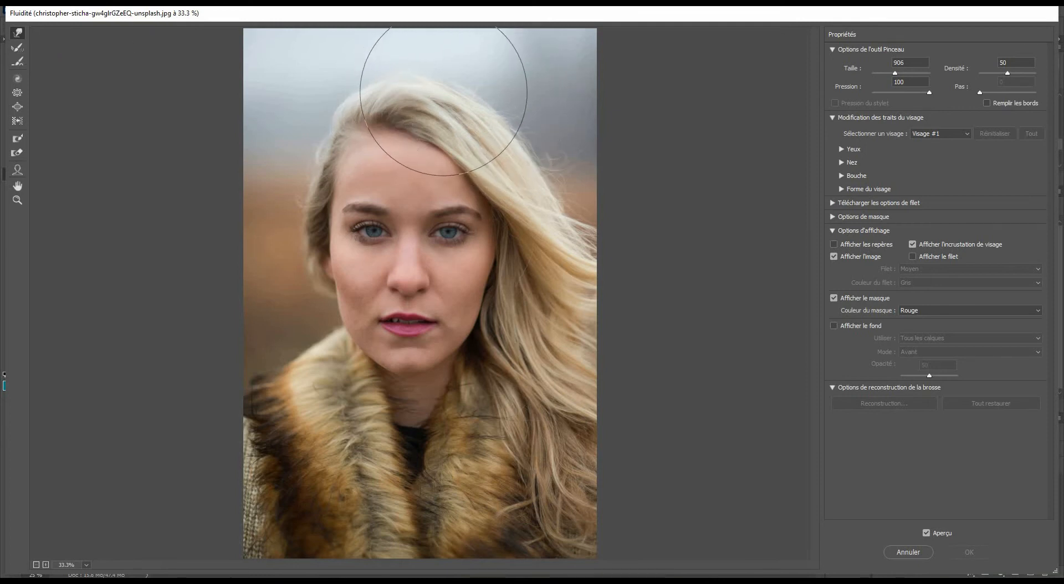
mouse_move(453, 100)
mouse_down()
mouse_move(545, 169)
mouse_move(558, 228)
mouse_move(541, 181)
mouse_move(480, 136)
mouse_move(457, 94)
mouse_move(497, 127)
mouse_move(457, 102)
mouse_move(447, 110)
mouse_move(492, 130)
mouse_move(498, 145)
mouse_move(498, 127)
mouse_move(544, 150)
mouse_move(588, 205)
mouse_up()
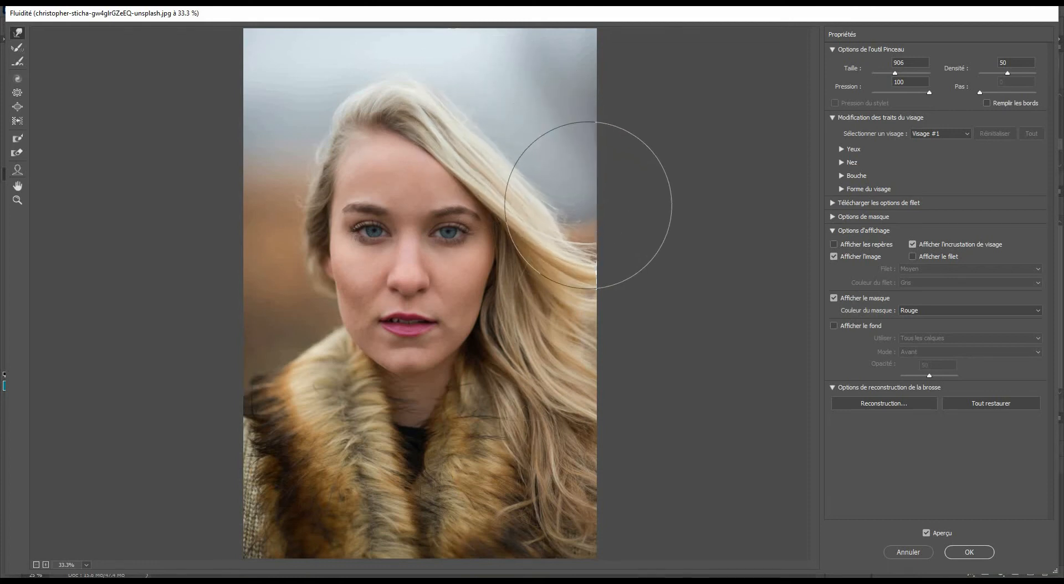
mouse_move(588, 205)
mouse_down()
mouse_move(447, 142)
mouse_move(551, 161)
mouse_move(580, 204)
mouse_move(572, 209)
mouse_move(546, 95)
mouse_move(605, 107)
mouse_move(605, 88)
mouse_move(620, 127)
mouse_move(584, 102)
mouse_move(589, 66)
mouse_move(644, 62)
mouse_move(644, 102)
mouse_move(561, 138)
mouse_move(588, 231)
mouse_move(546, 176)
mouse_move(454, 128)
mouse_move(541, 181)
mouse_move(567, 218)
mouse_move(585, 216)
mouse_move(592, 242)
mouse_move(491, 107)
mouse_move(459, 105)
mouse_move(478, 132)
mouse_move(475, 111)
mouse_up()
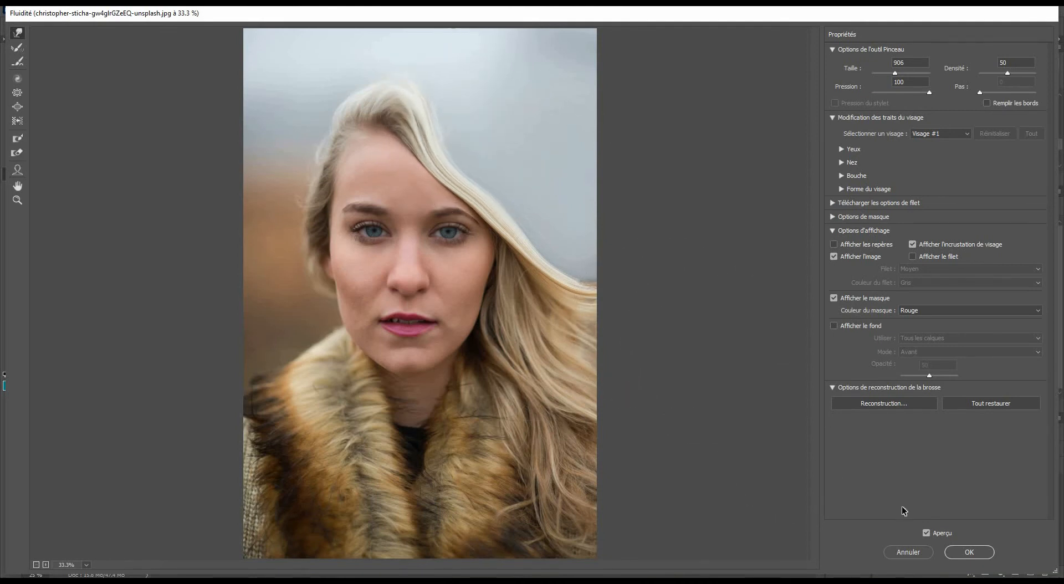
click(970, 553)
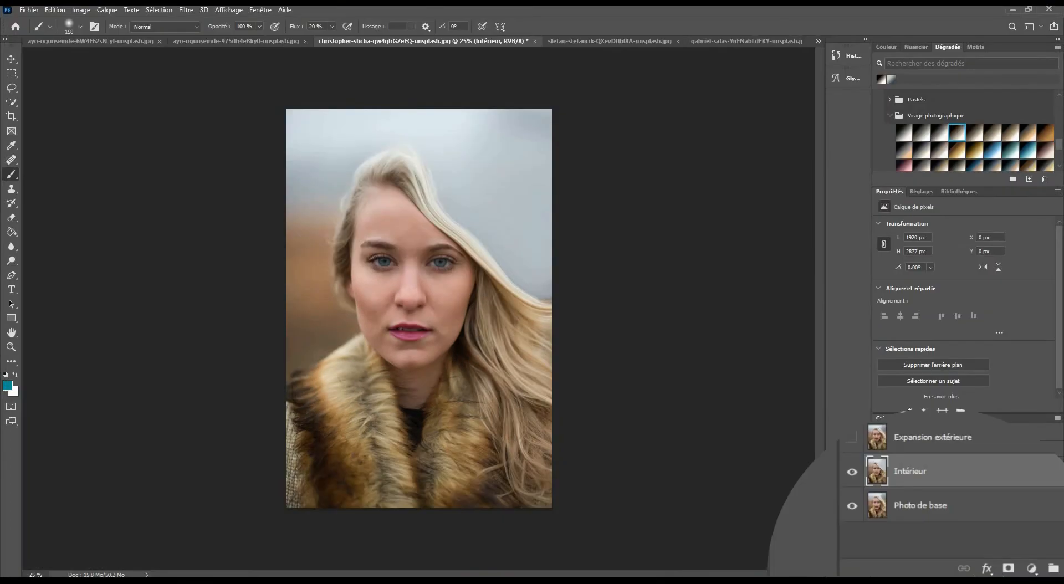
- Add a black mask to the Intérieur layer and paint it white over the windblown hair's outer area with a soft 396 px brush
click(1009, 571)
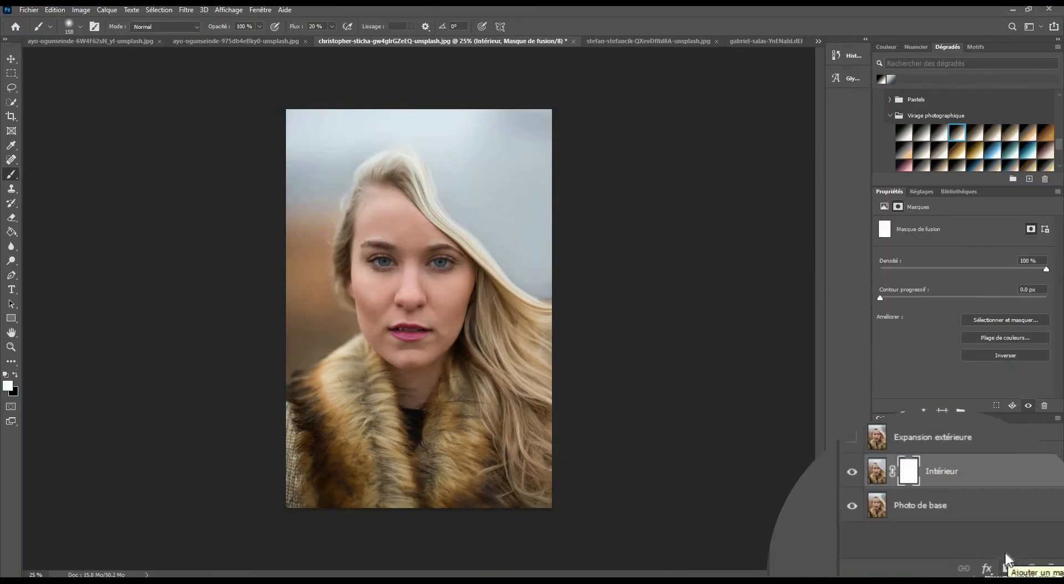
key(ctrl+i)
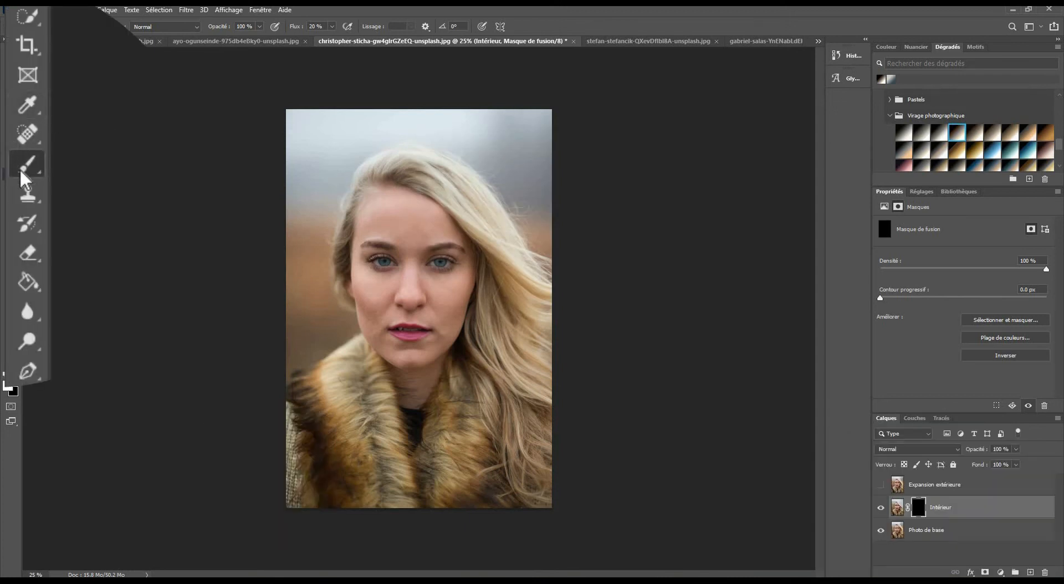
key(b)
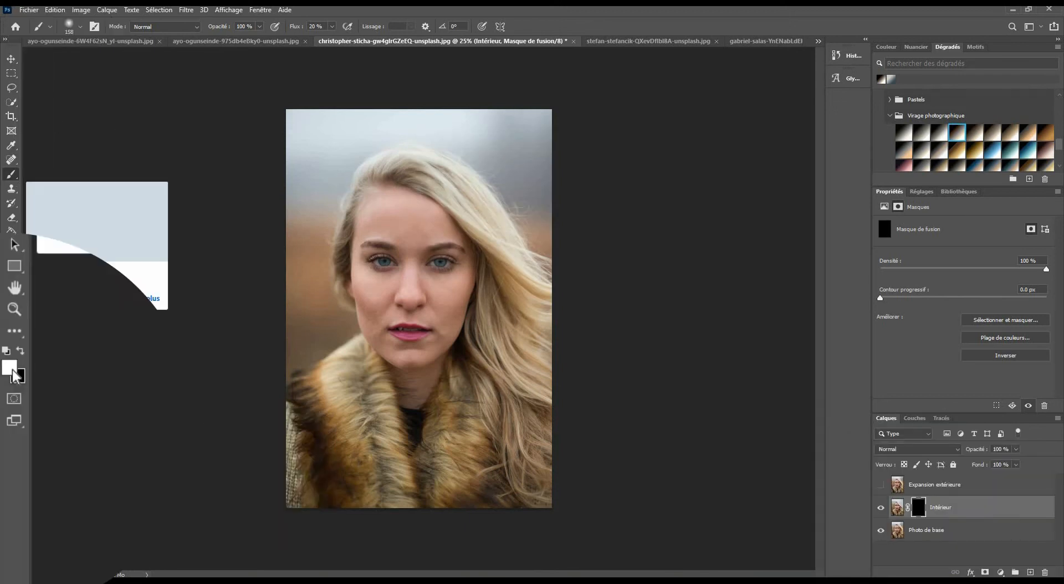
click(80, 26)
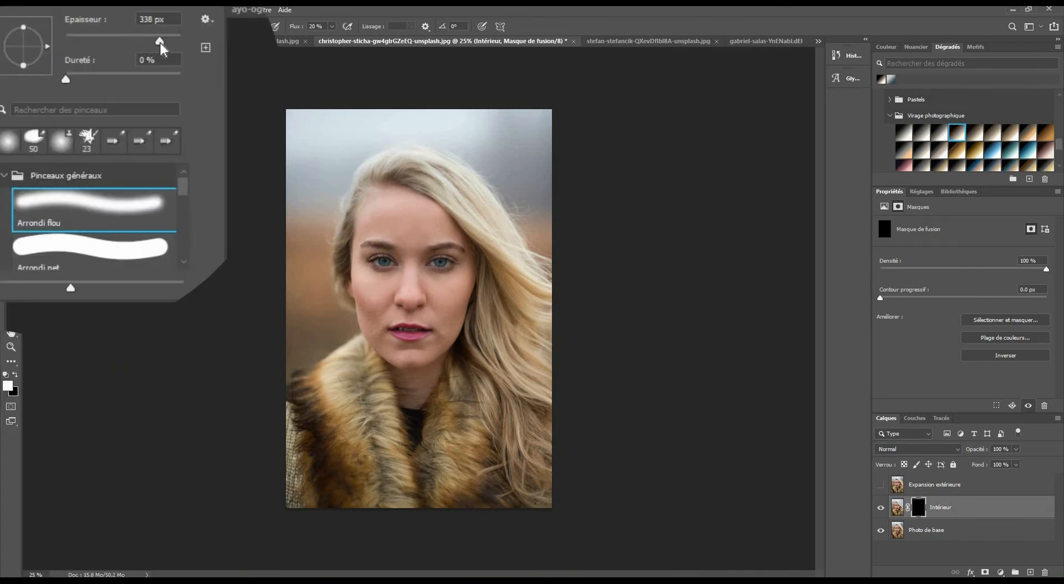
click(160, 41)
drag(165, 39, 169, 39)
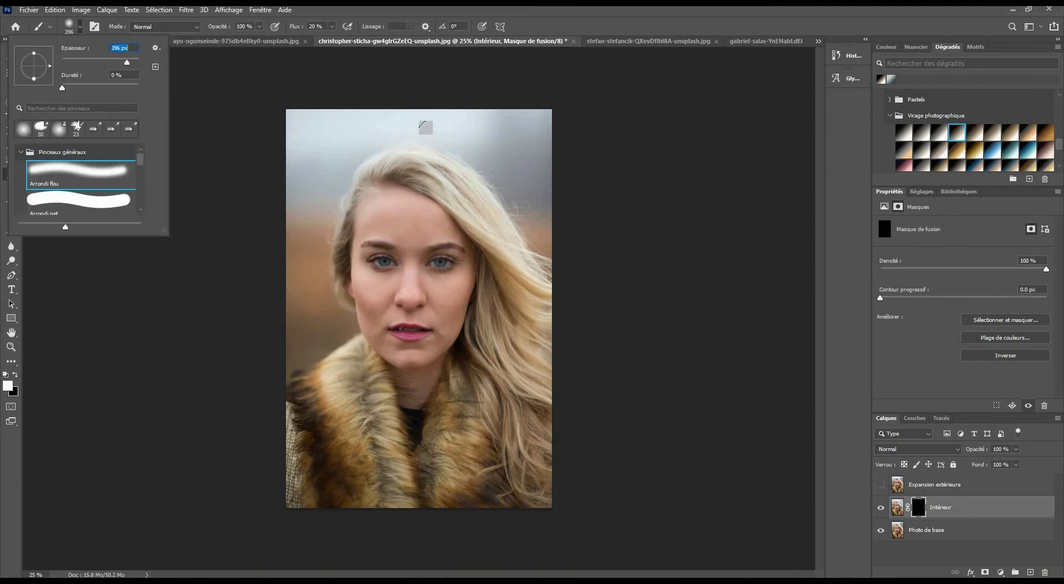
click(450, 132)
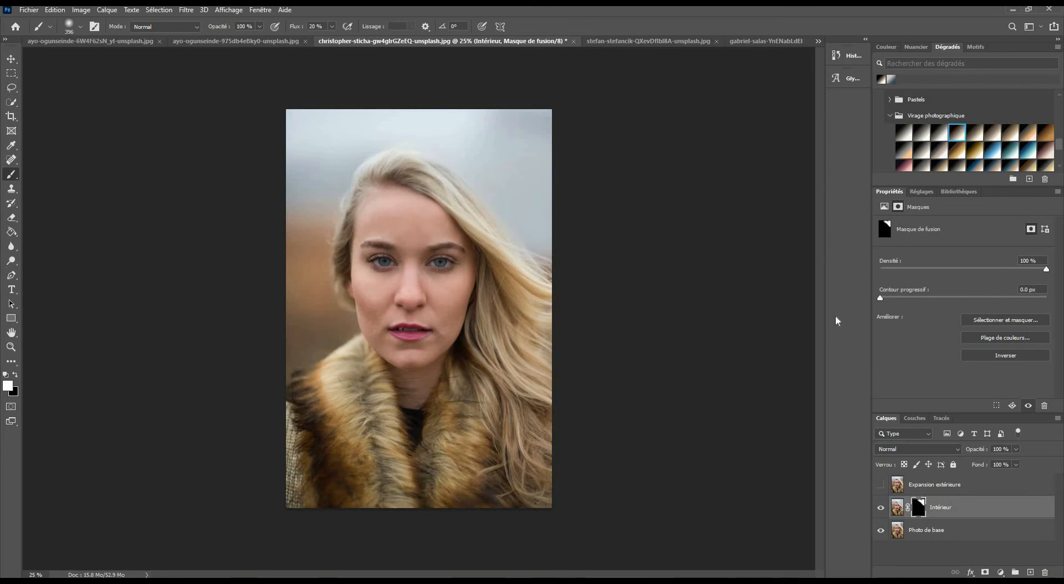
- Show the Expansion extérieure layer and use Liquify on it to push the windblown hair outward, away from the face
click(867, 480)
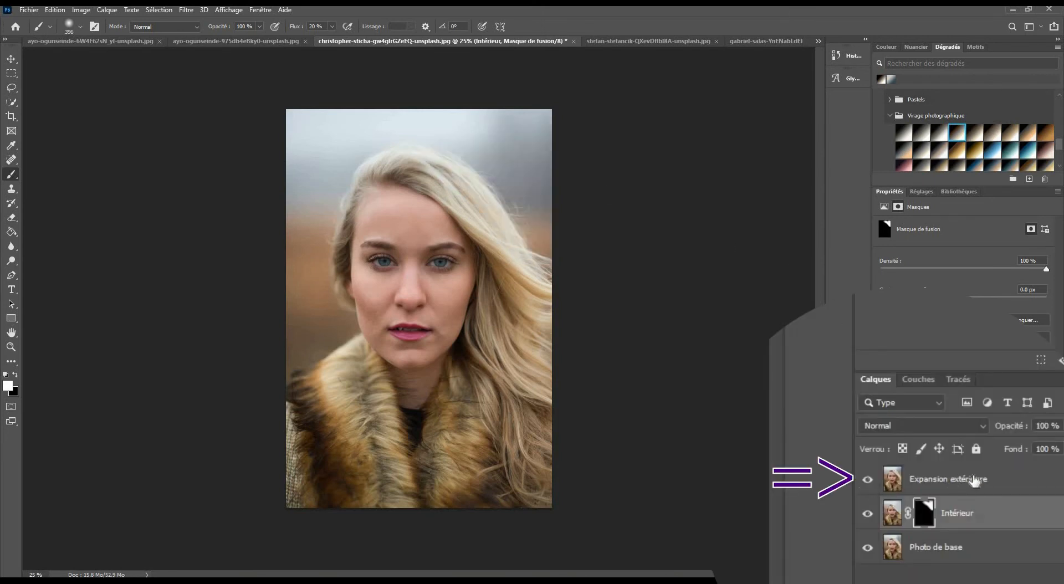
click(948, 479)
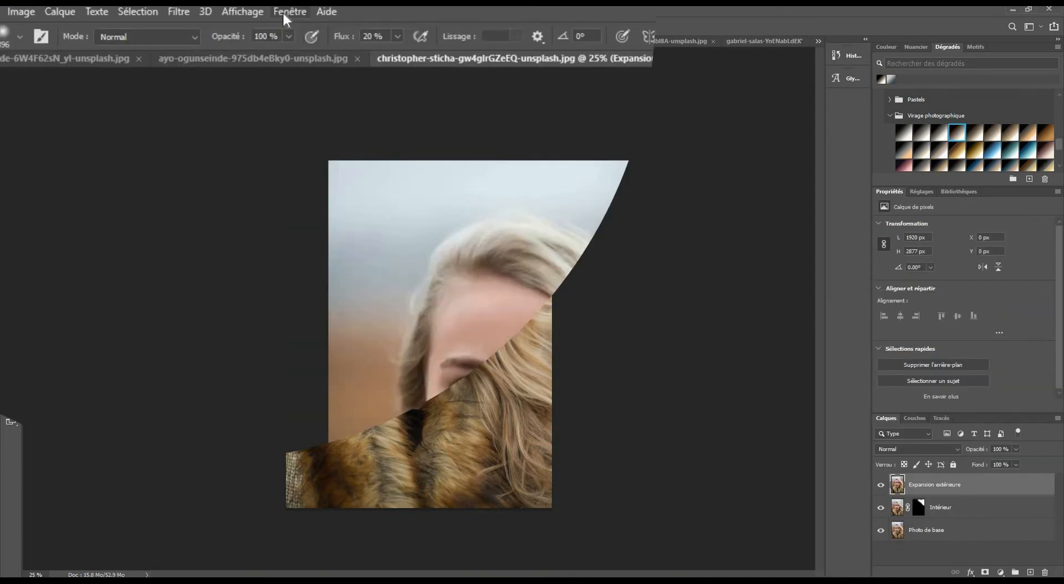
click(179, 13)
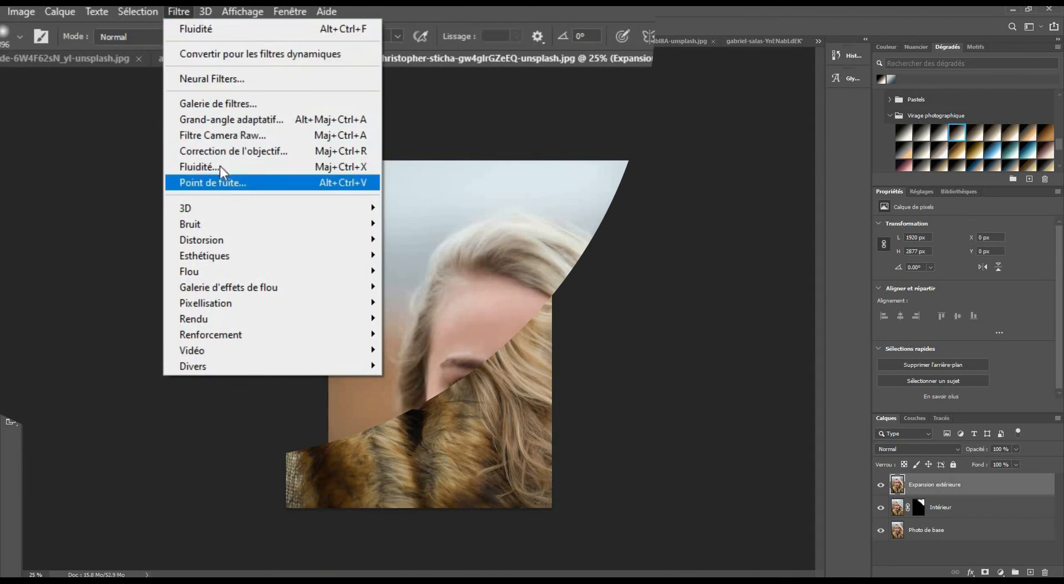
click(205, 167)
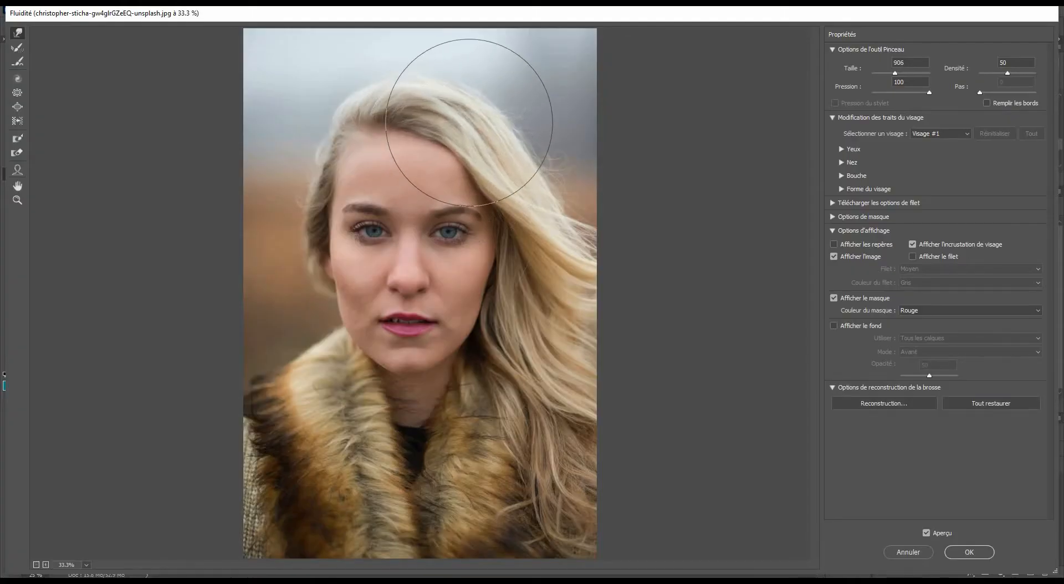
drag(528, 167, 585, 225)
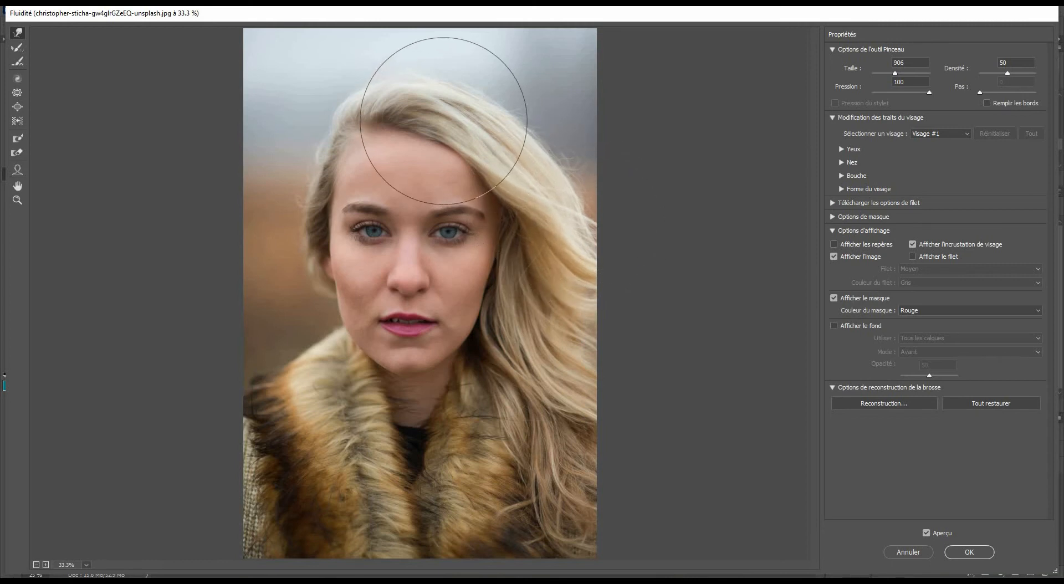
drag(460, 122, 525, 165)
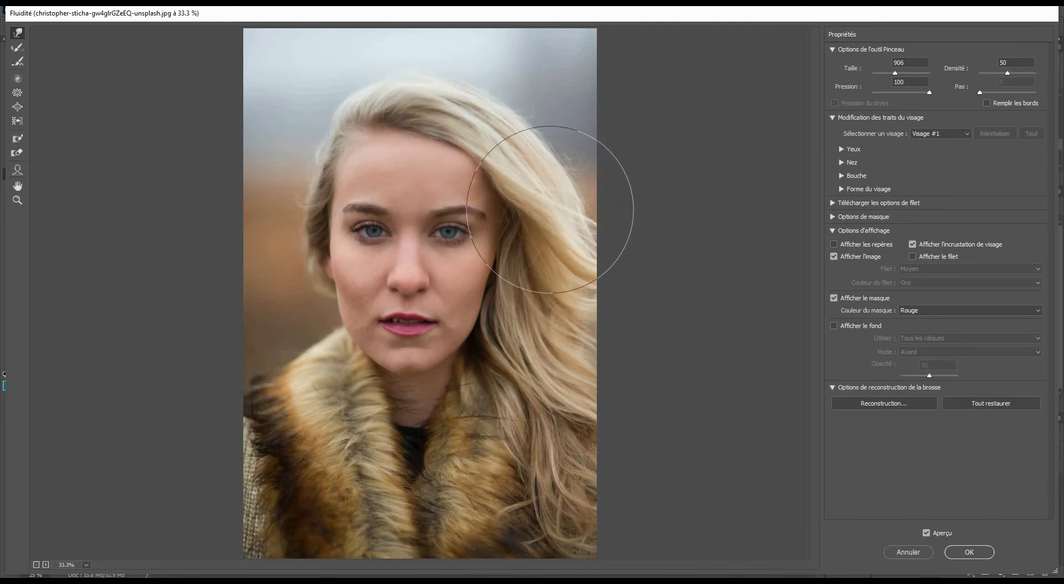
drag(556, 226, 562, 225)
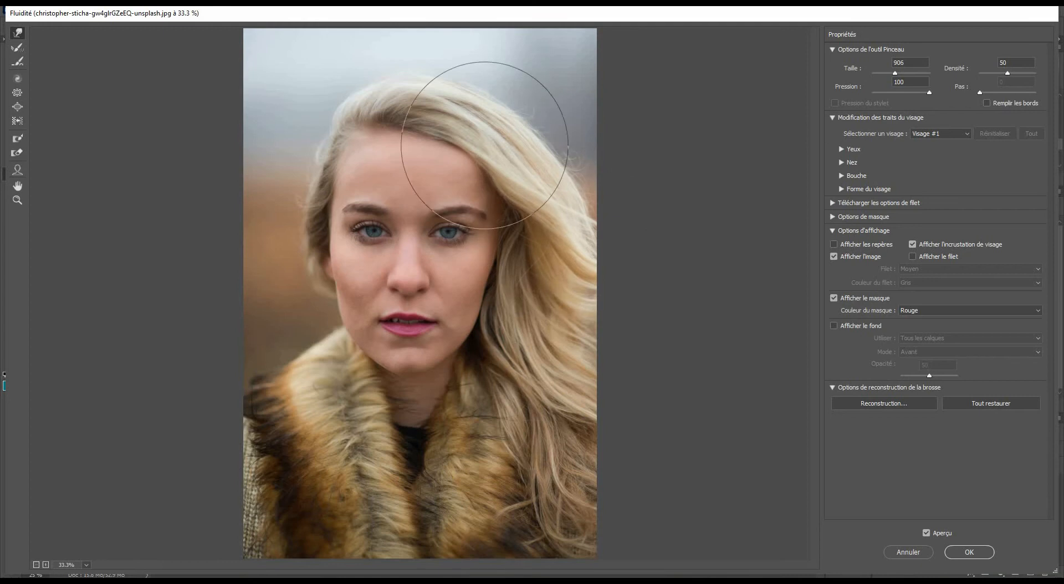
drag(444, 124, 453, 124)
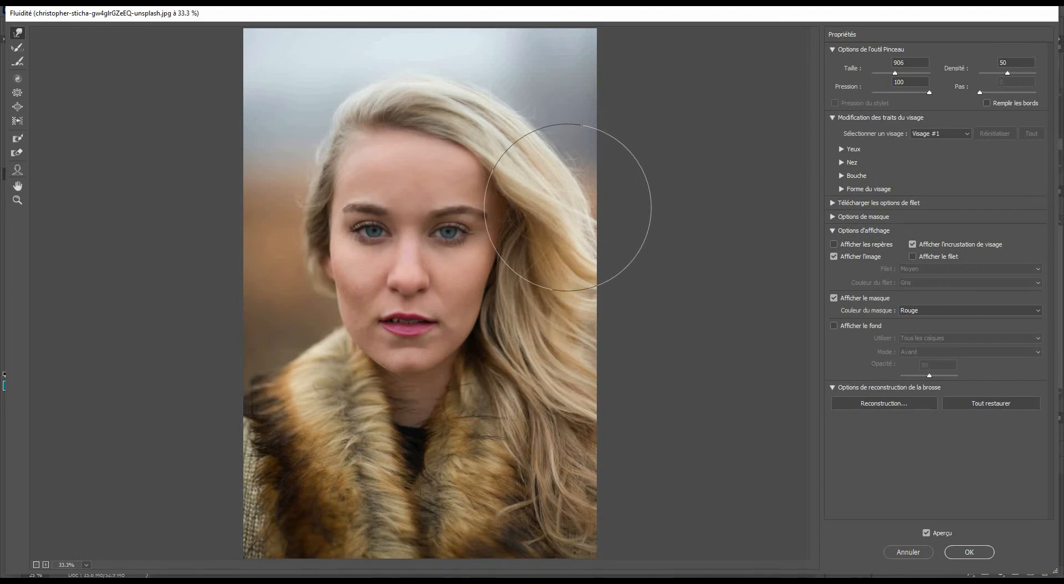
click(965, 556)
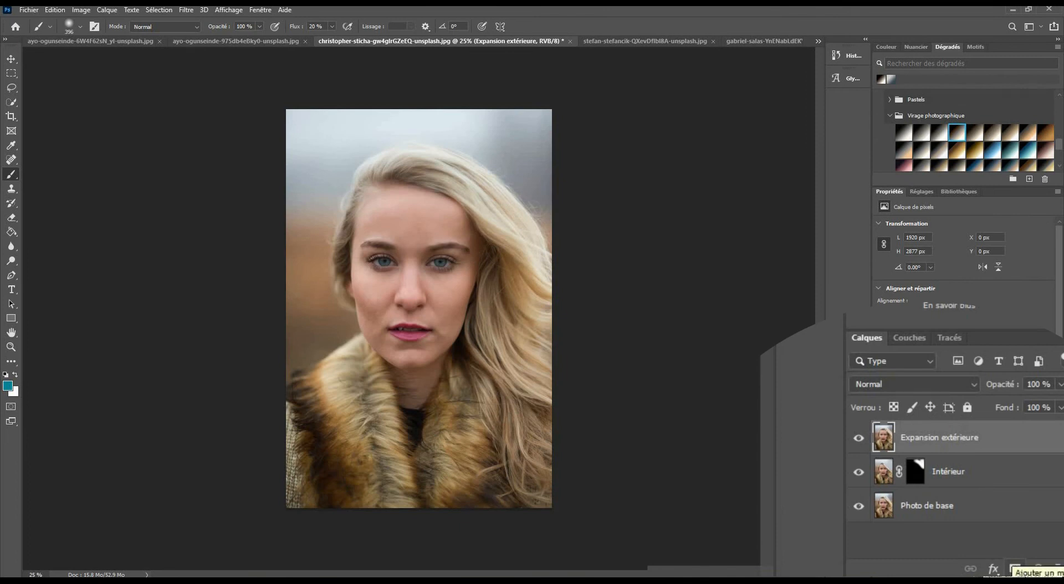
- Add a black mask to the Expansion extérieure layer and paint it white along the outer edge of the windblown hair
click(1015, 570)
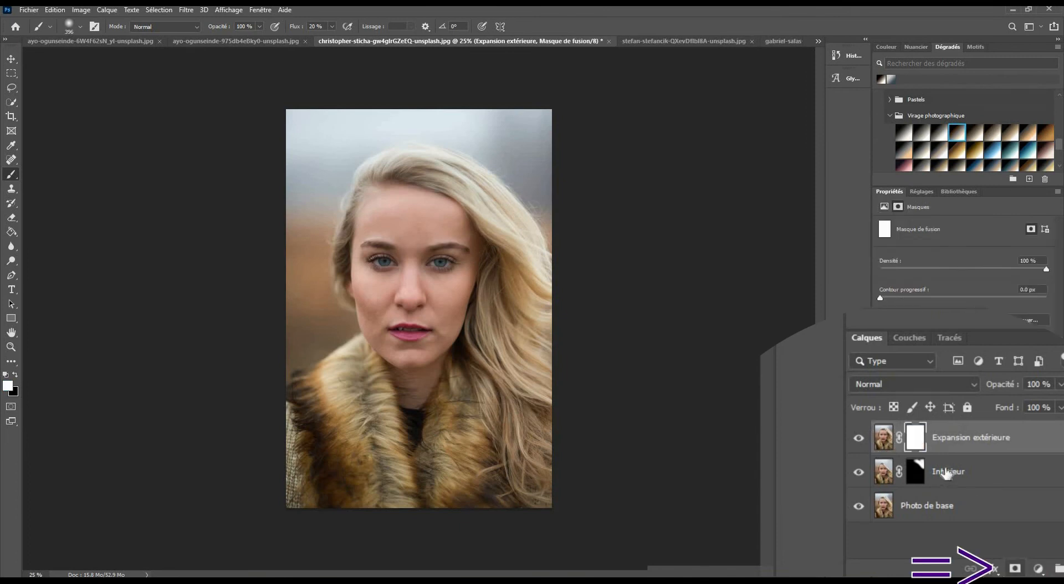
key(ctrl+i)
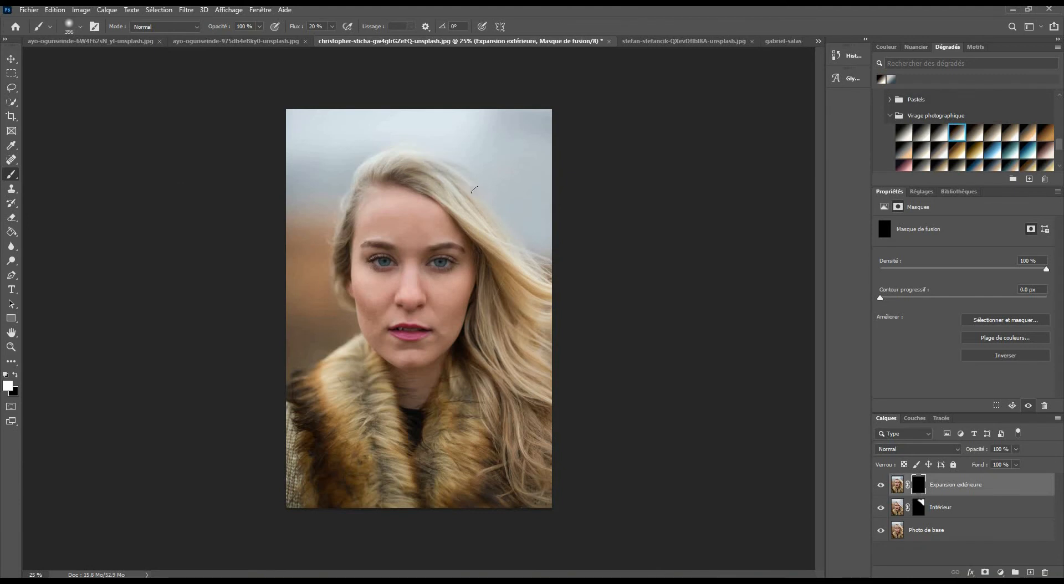
drag(509, 232, 541, 261)
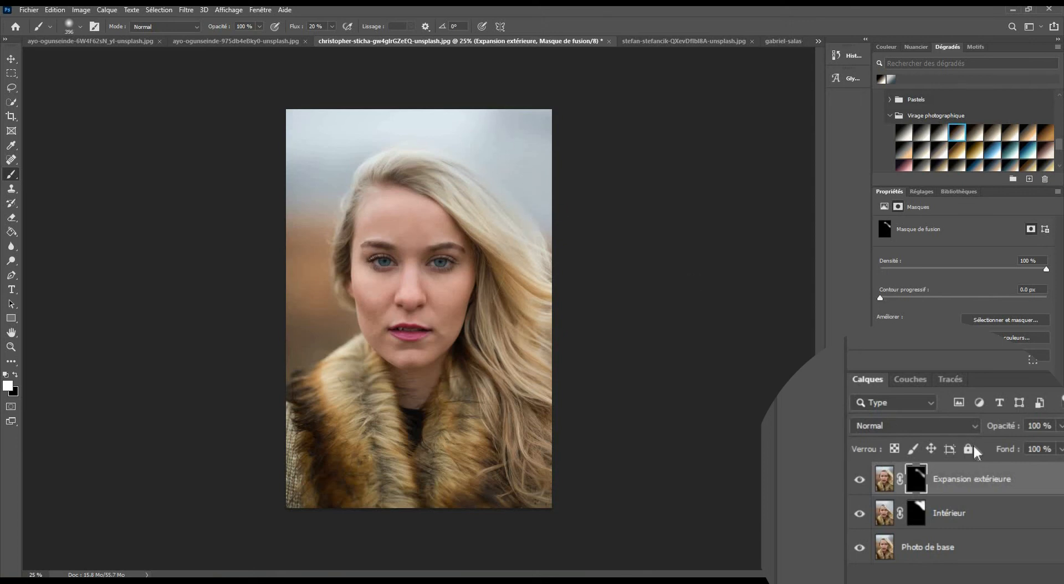
- Group the Expansion extérieure and Intérieur layers together
click(923, 524)
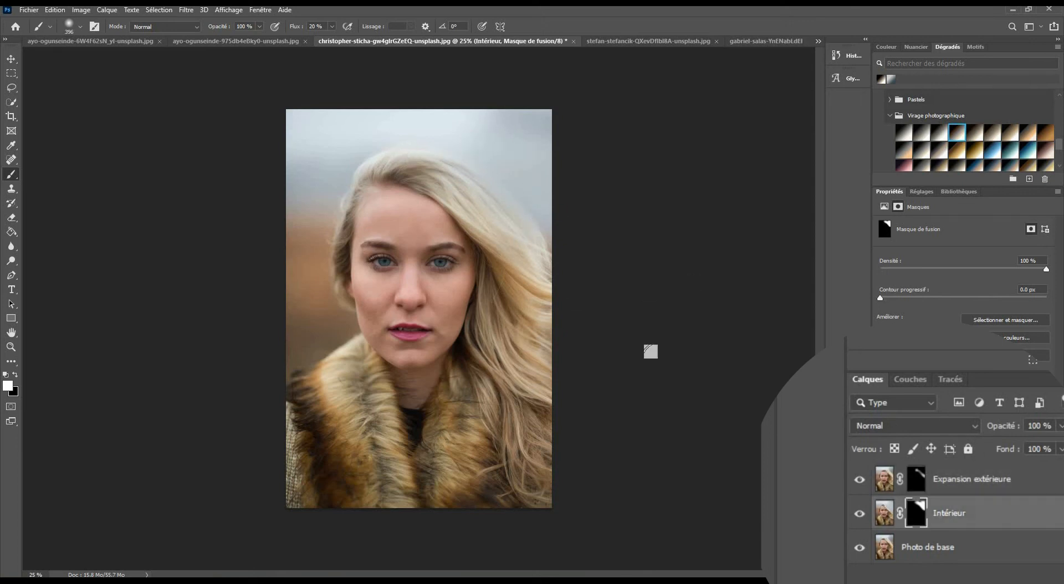
click(983, 488)
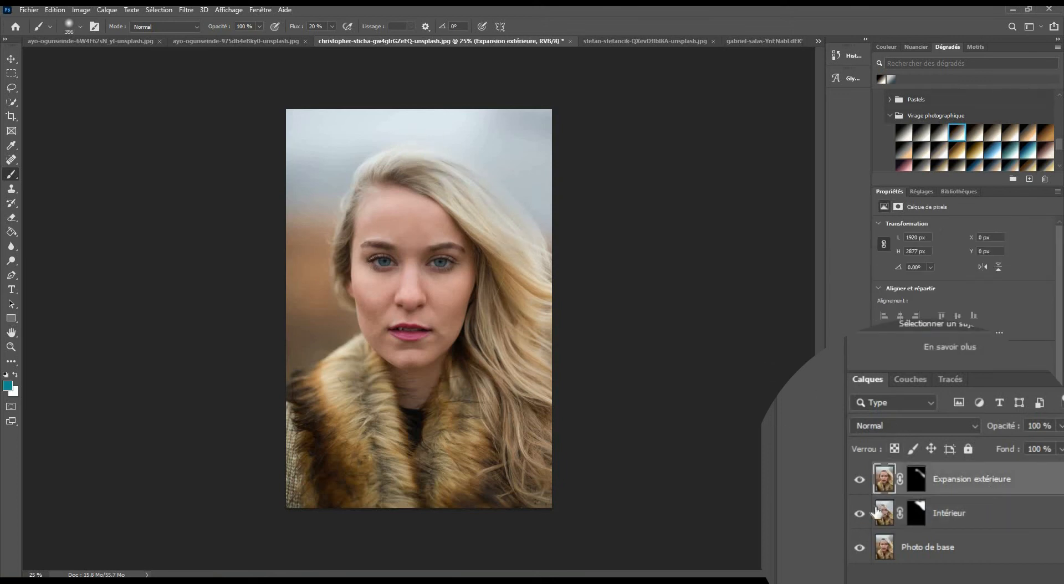
shift+click(951, 515)
key(ctrl+g)
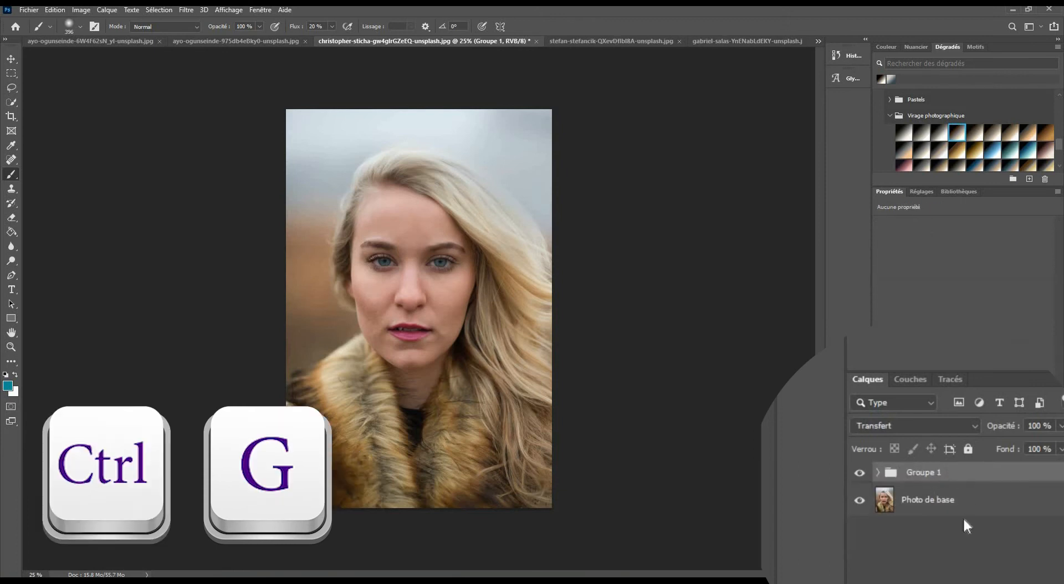
- Toggle the visibility of Groupe 1 several times to compare the hair before and after the effect
click(862, 475)
click(862, 474)
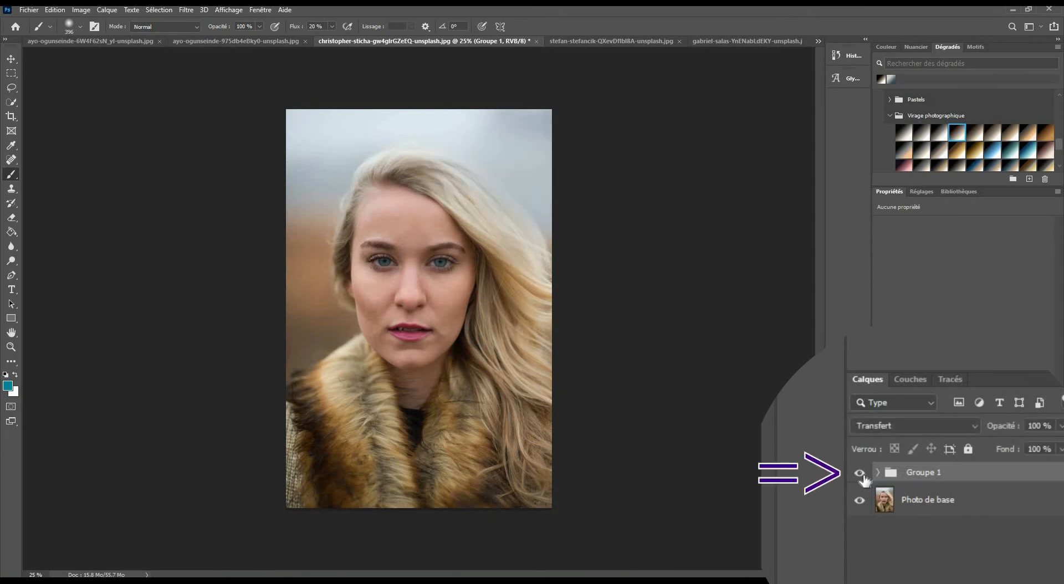
click(861, 475)
click(860, 474)
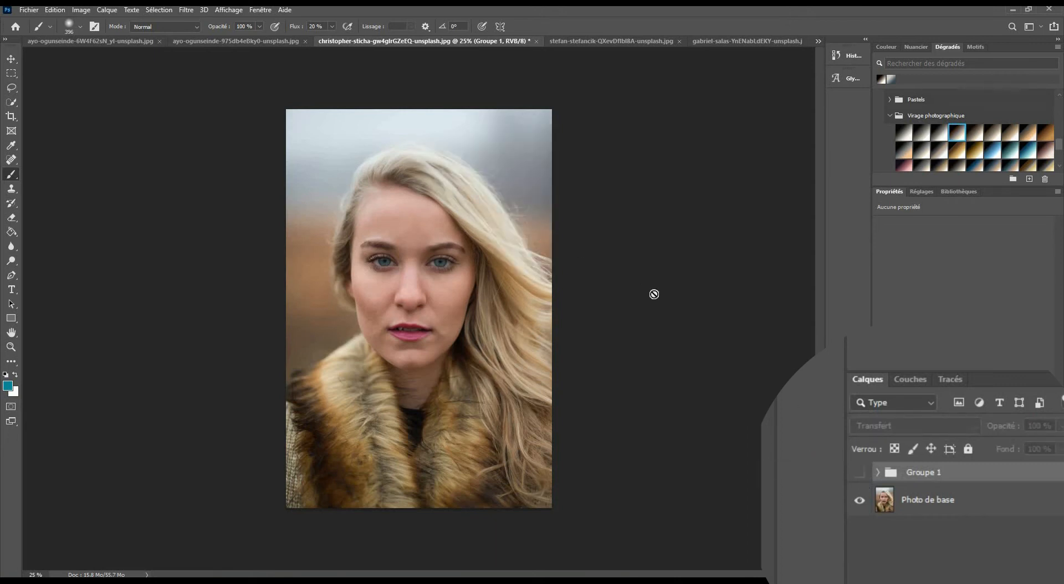
click(860, 472)
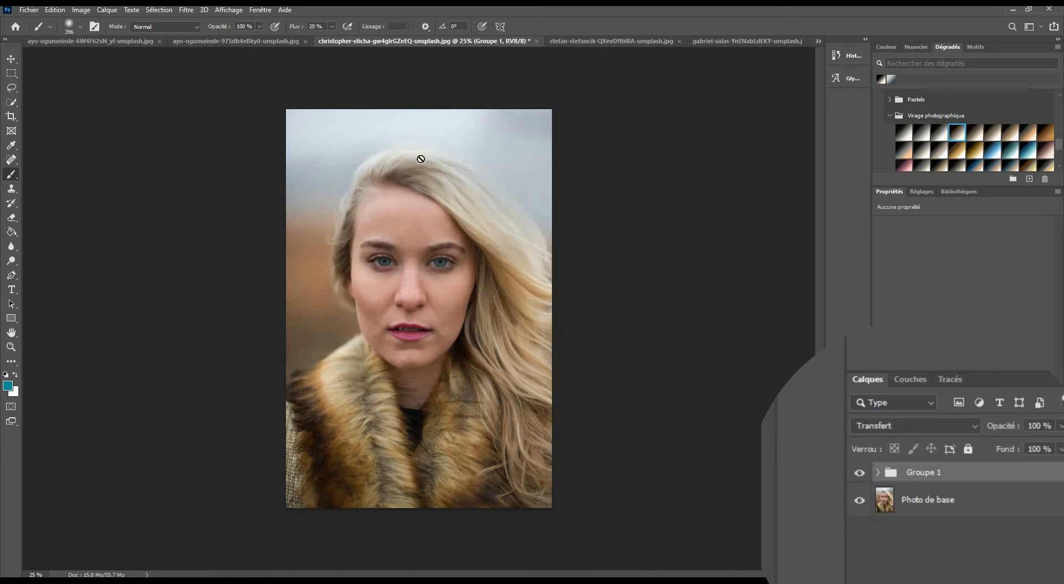
click(859, 473)
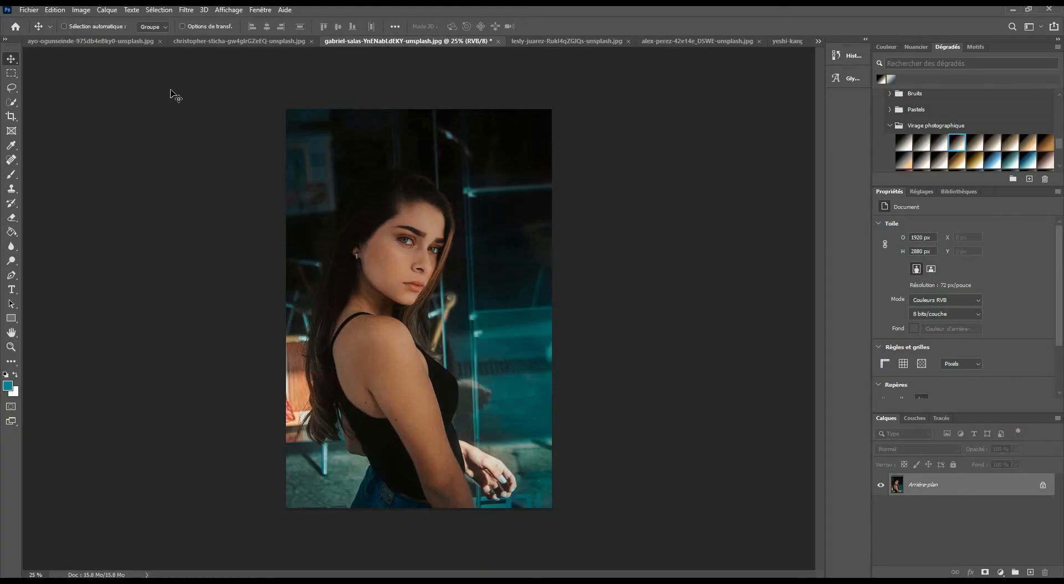
- Extend the canvas of the portrait in the black top to a 4:5 ratio at full image height, with equal bands on both sides
click(11, 116)
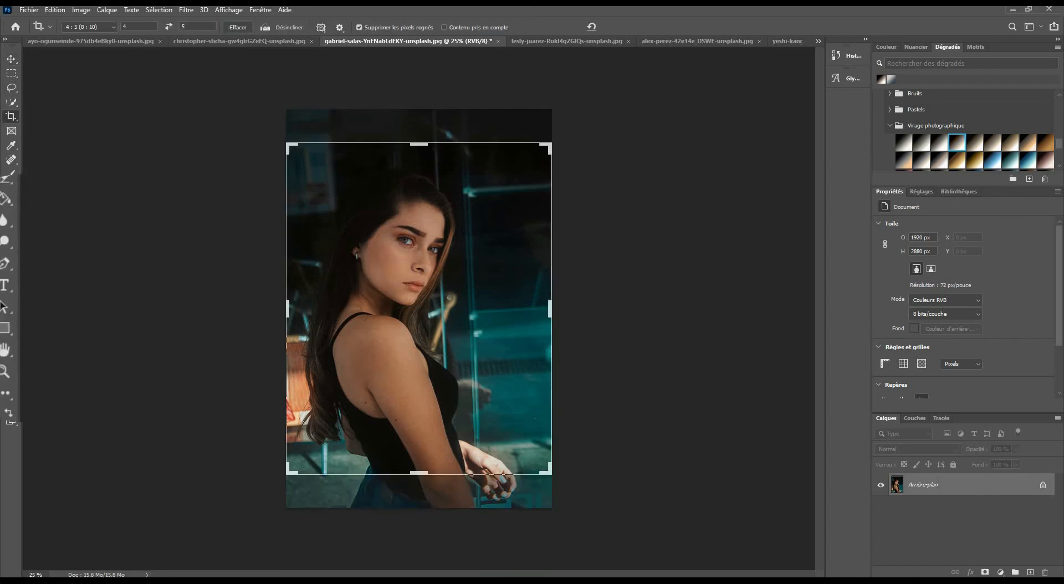
click(224, 24)
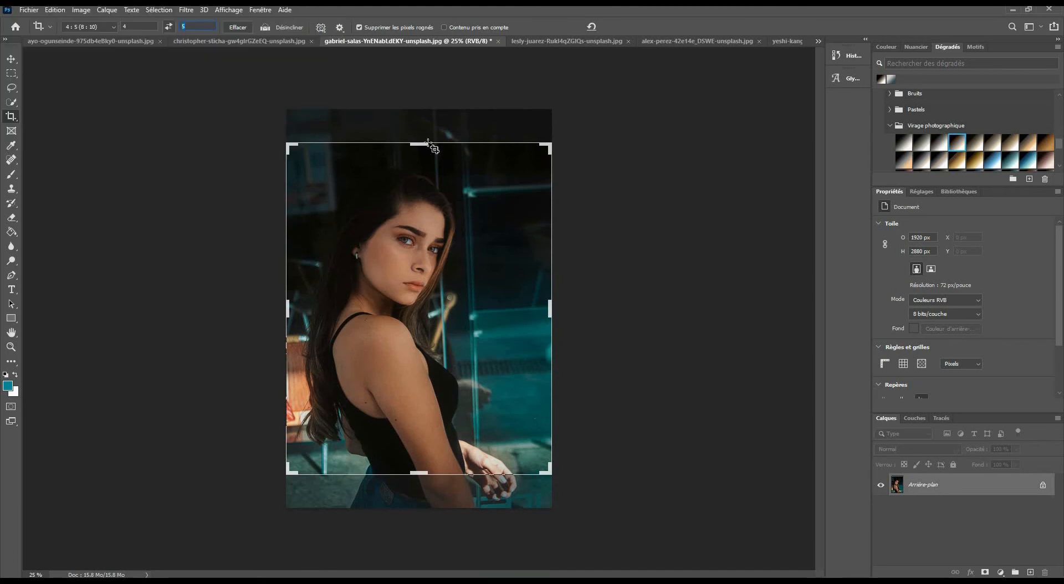
drag(419, 143, 419, 126)
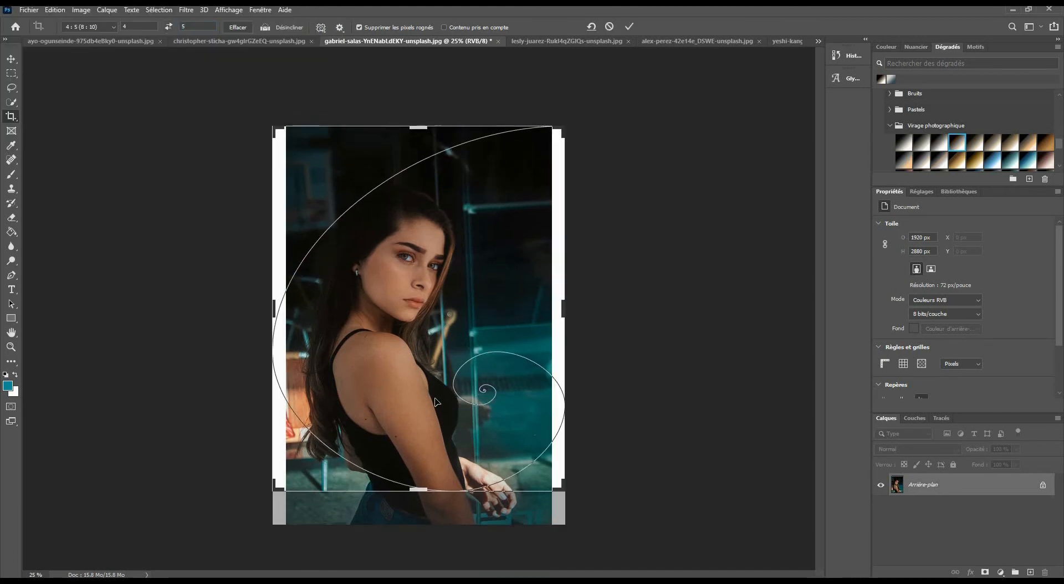
drag(418, 492, 421, 507)
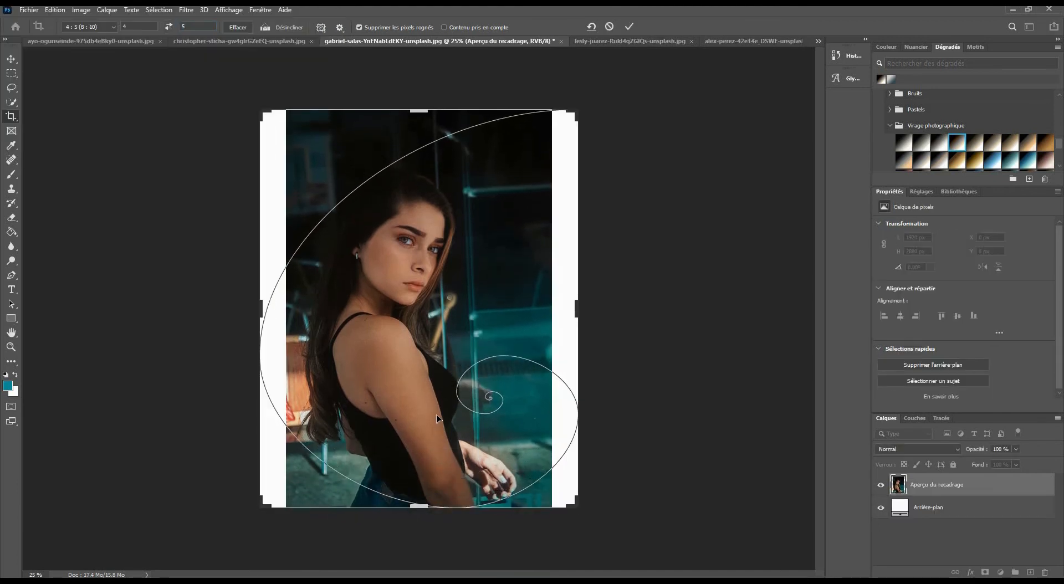
key(Return)
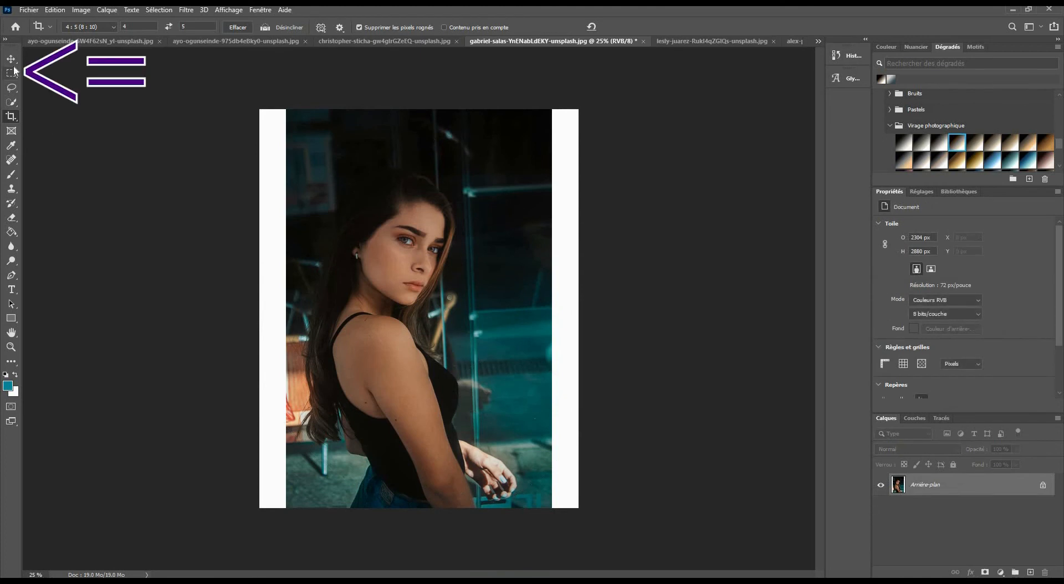
- Select a full-height strip along the photo's left edge and stretch it outward with a Distorsion transform to about 308% width, filling the white band
key(m)
drag(259, 109, 298, 520)
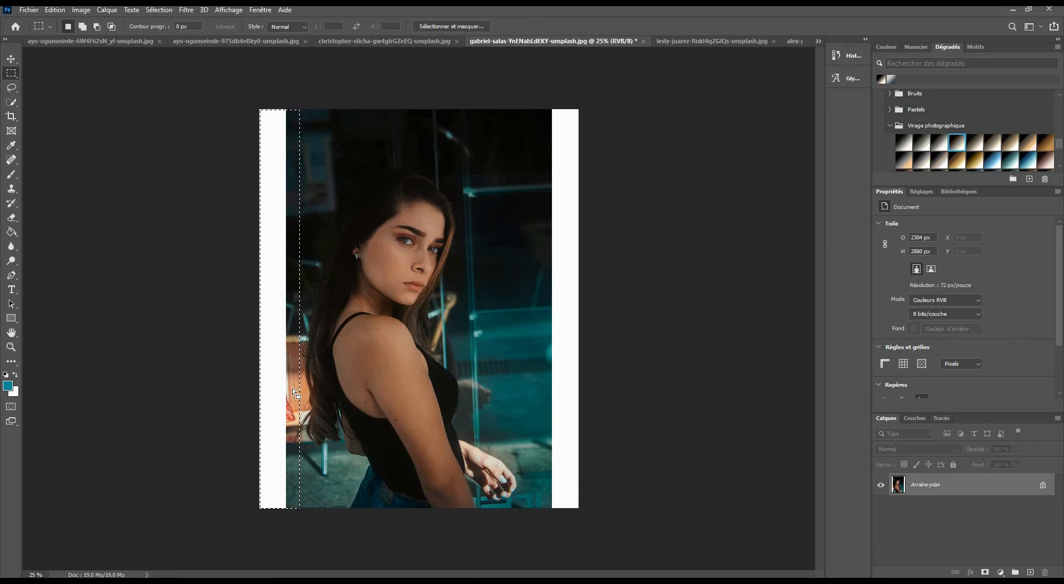
key(ctrl+t)
right_click(294, 340)
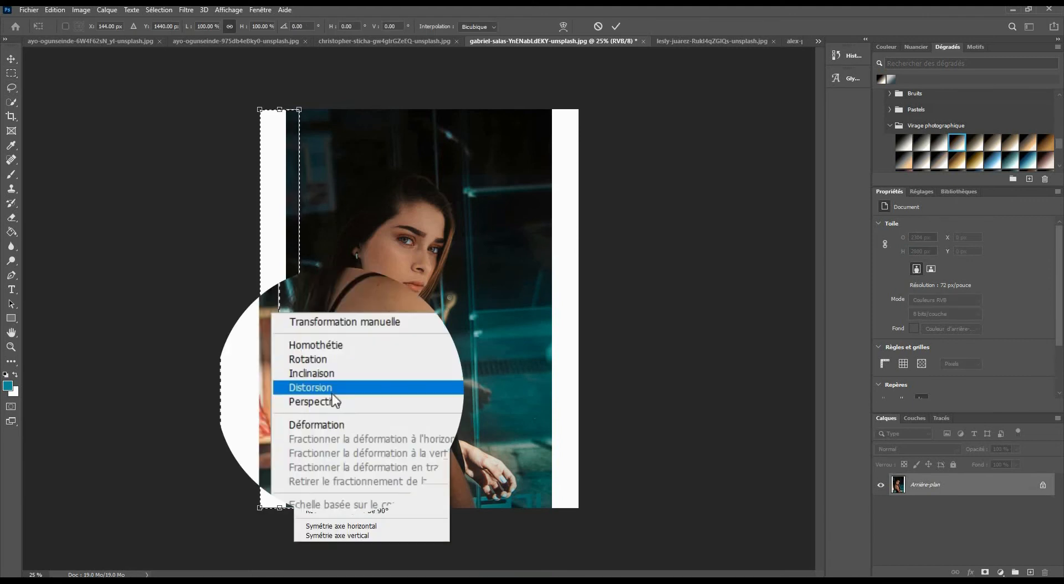
click(315, 389)
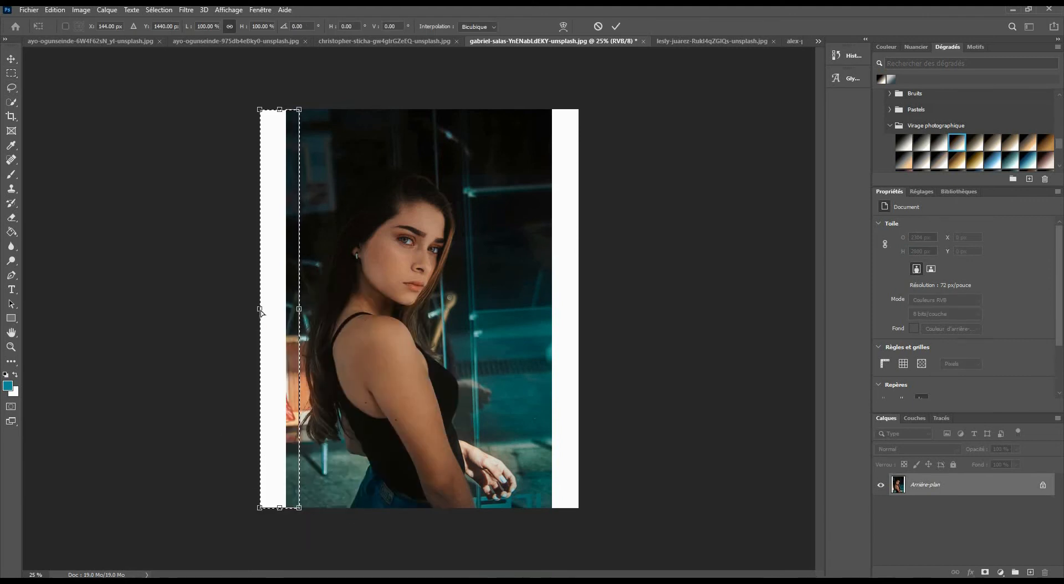
drag(256, 313, 178, 311)
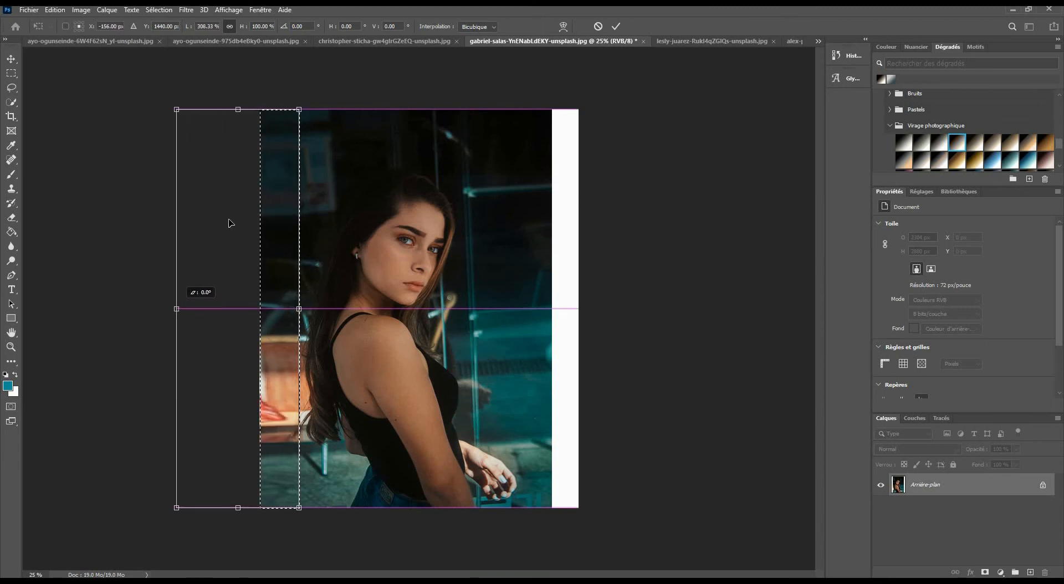
key(Return)
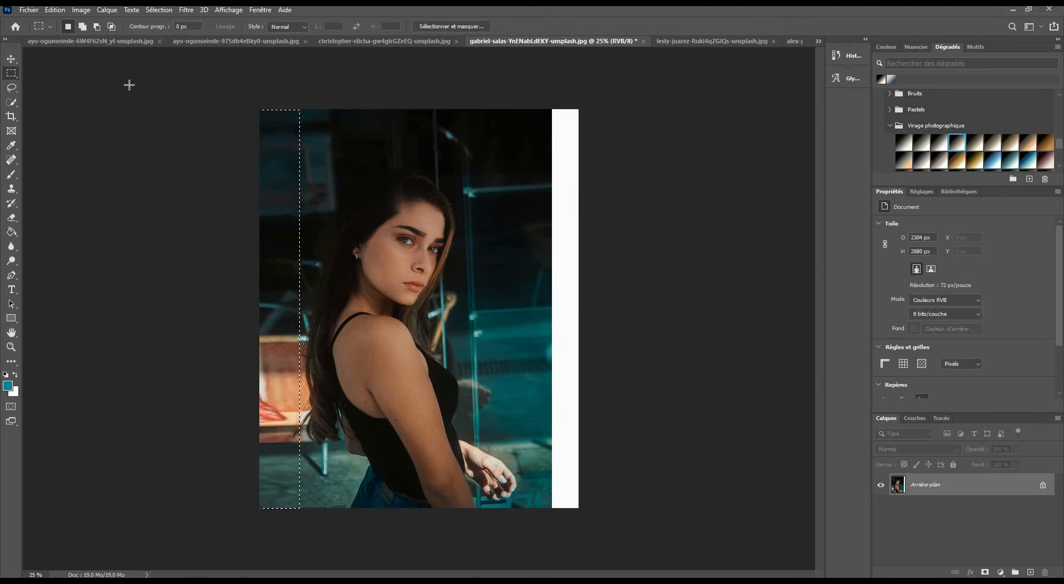
- Select a full-height strip along the photo's right edge, stretch it outward with a Distorsion transform to about 227% width, and deselect
drag(531, 102, 601, 513)
key(ctrl+t)
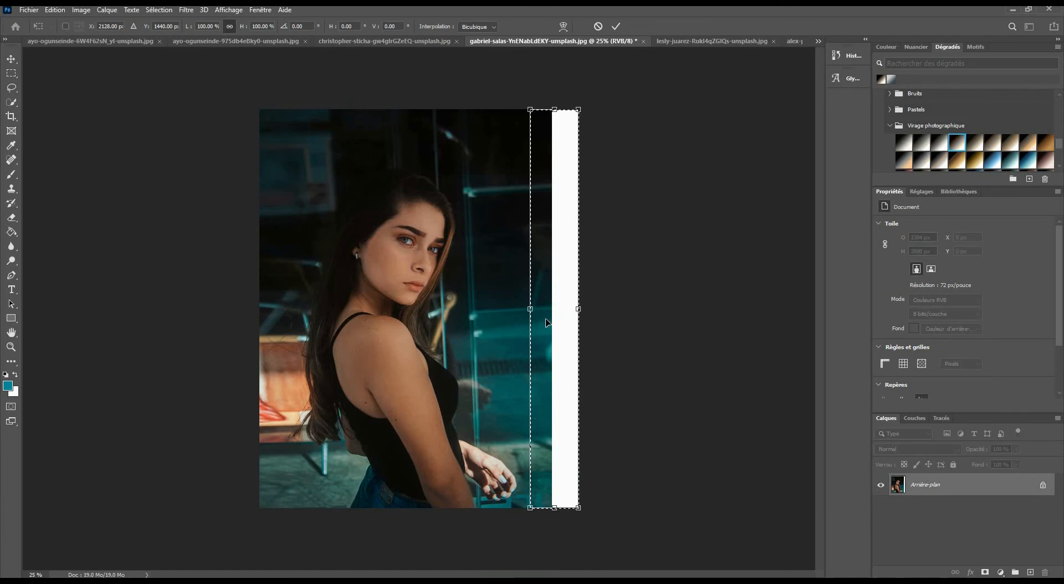
right_click(578, 319)
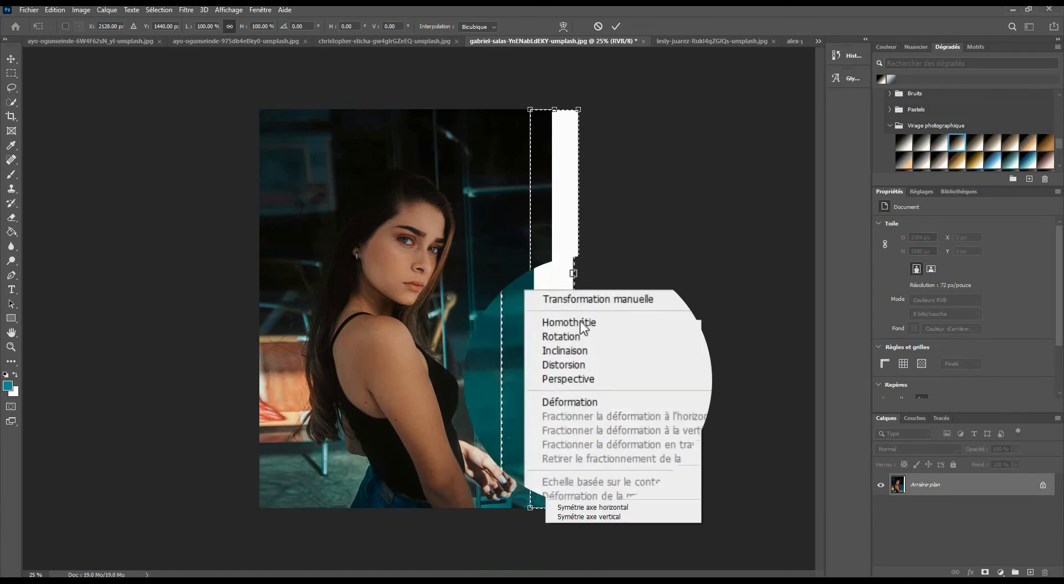
click(581, 364)
drag(578, 309, 640, 310)
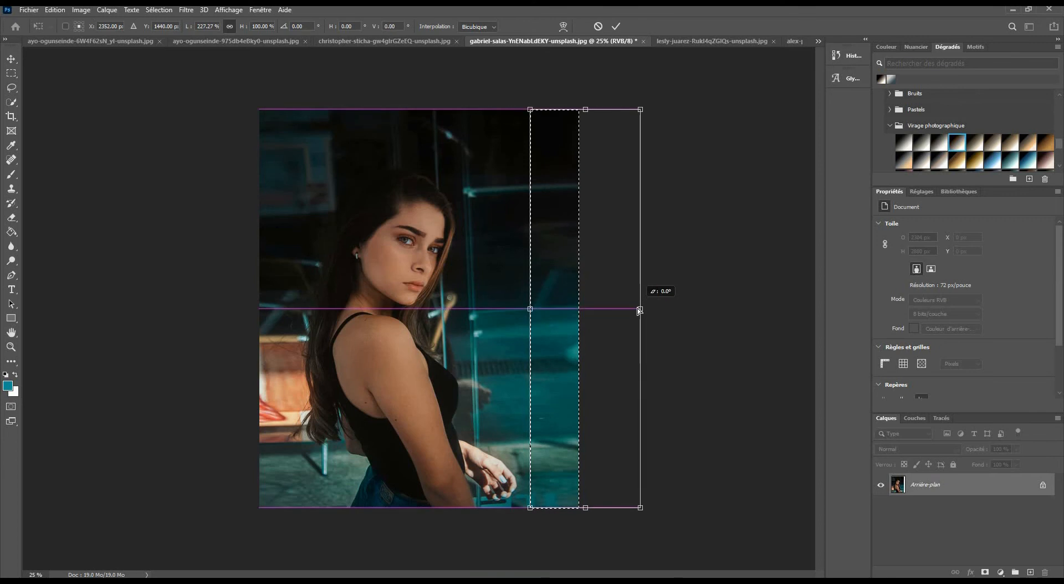
key(Return)
right_click(559, 171)
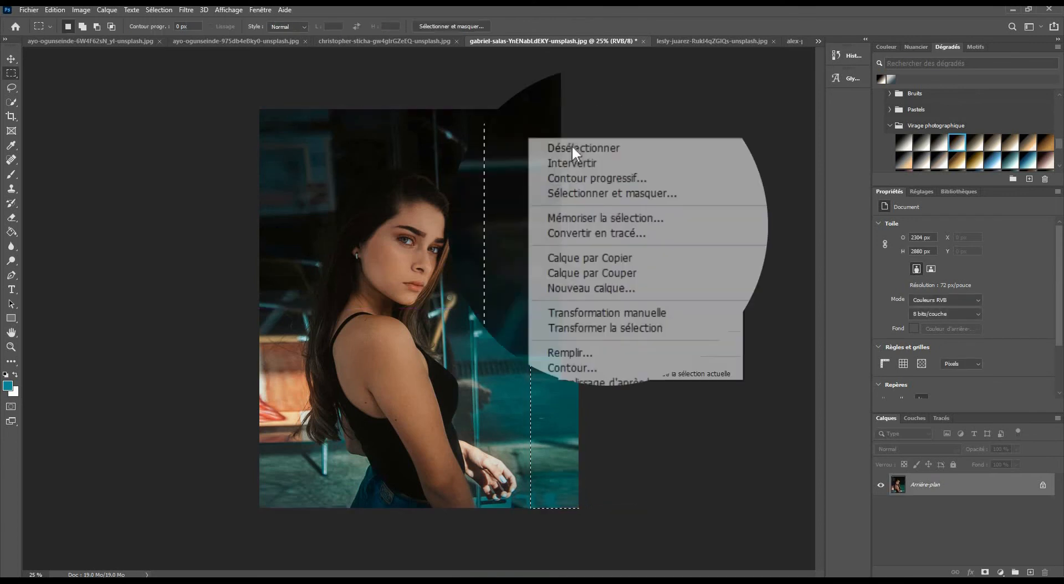
click(571, 147)
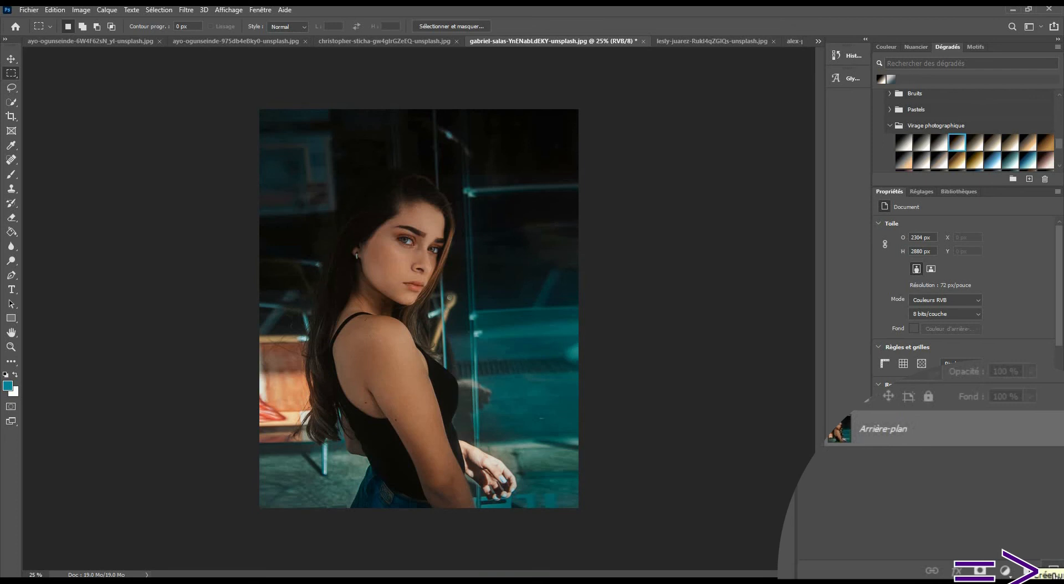
- Create a new layer and sample the orange chair panel, shifting the foreground color to a more saturated orange with hue 32°
click(1030, 572)
key(i)
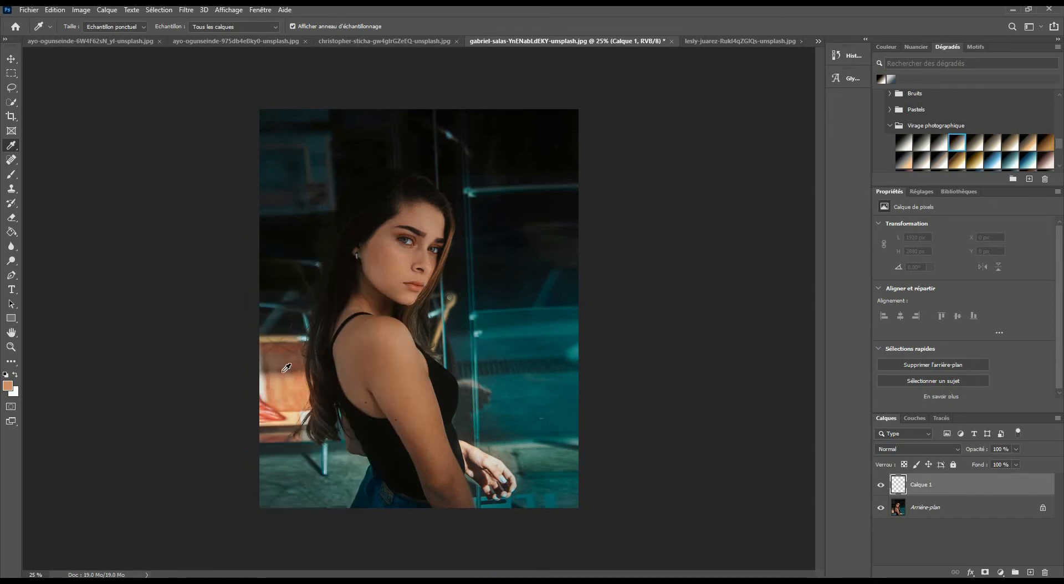
click(16, 392)
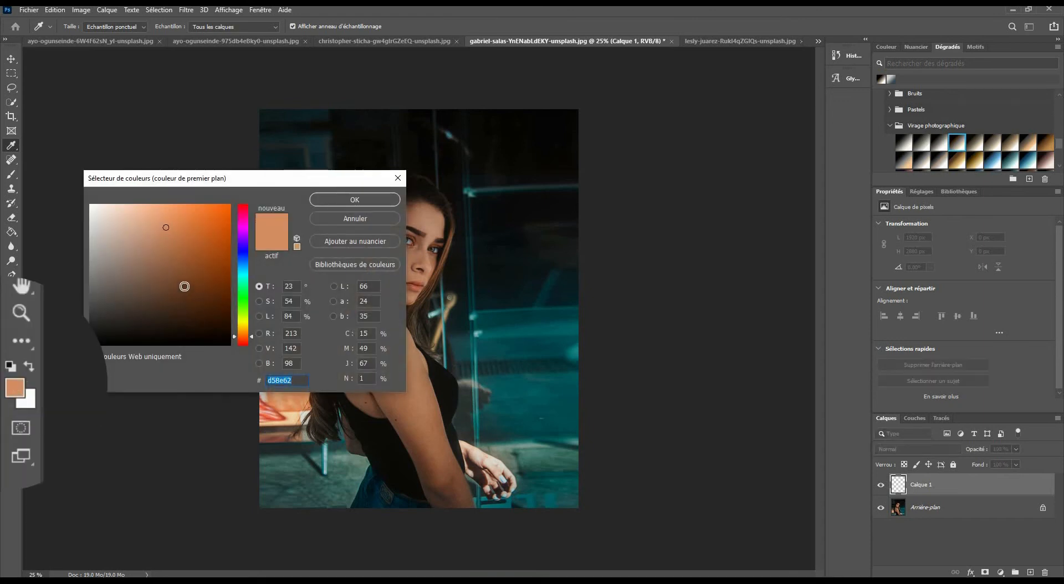
drag(166, 228, 188, 222)
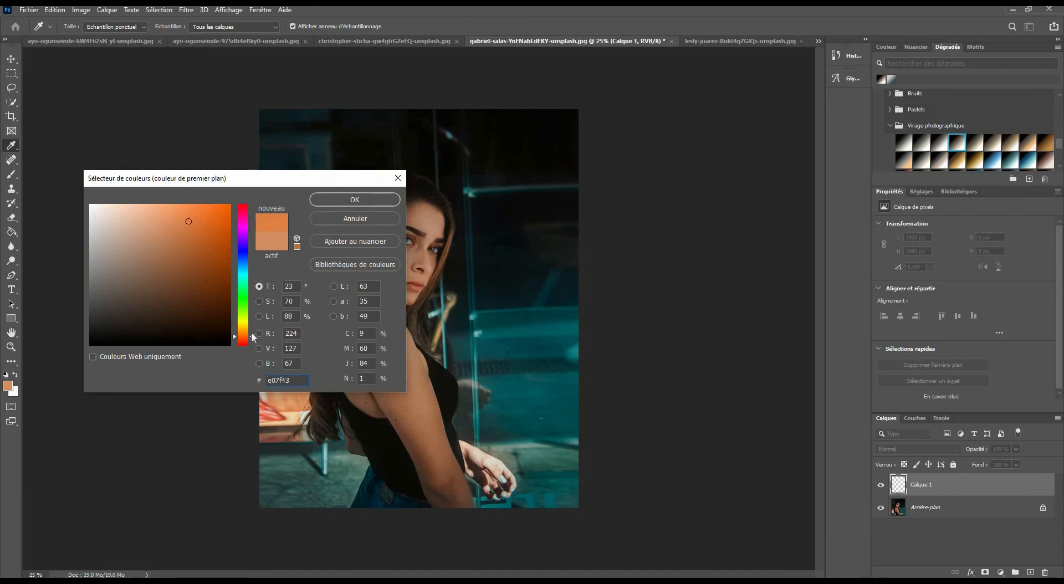
drag(251, 333, 251, 332)
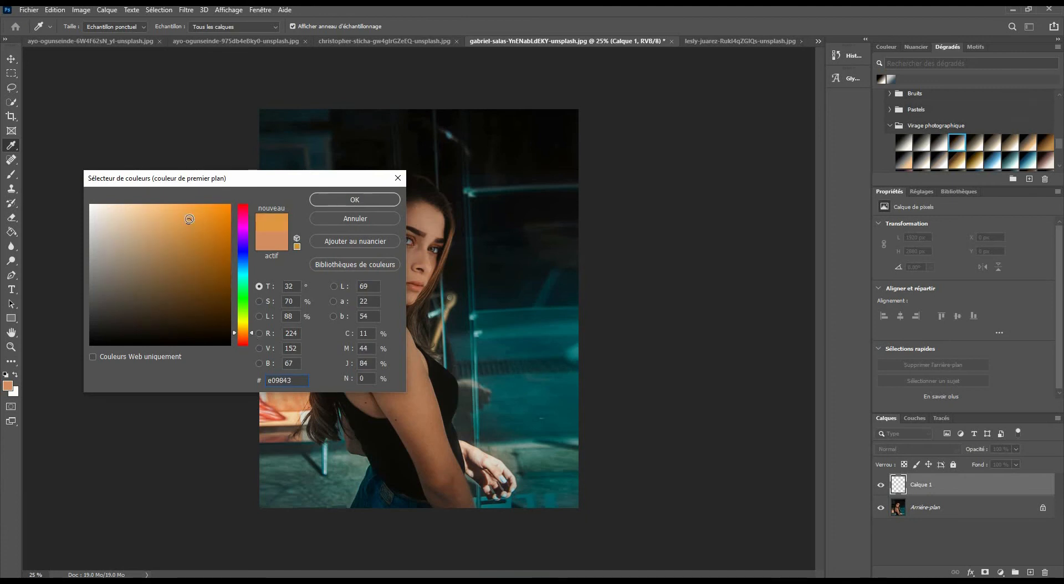
drag(190, 219, 192, 218)
click(357, 199)
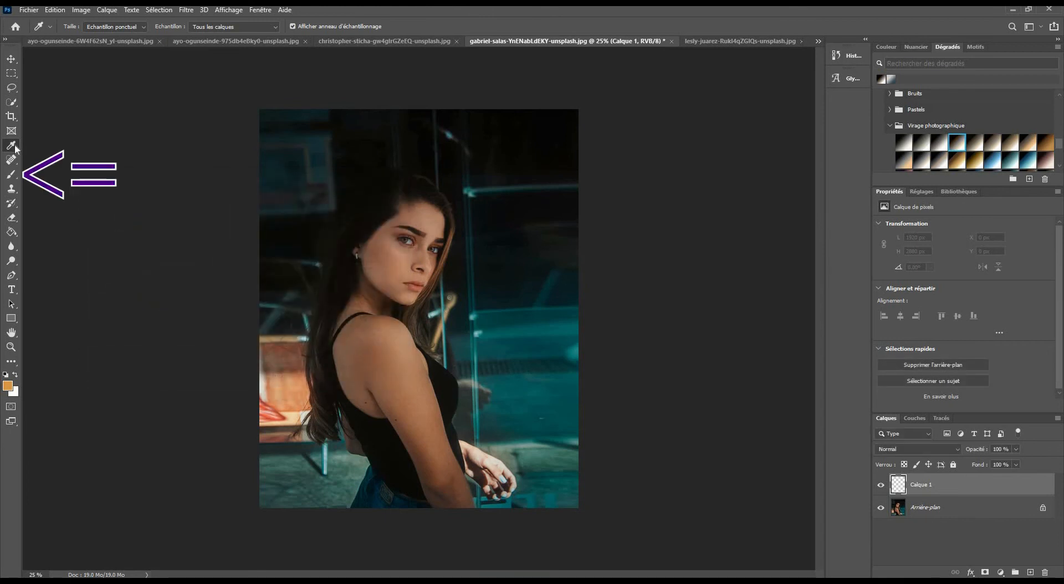
- Paint a soft orange glow over the chair at the photo's left edge with a 2391 px brush at 0% hardness
click(11, 175)
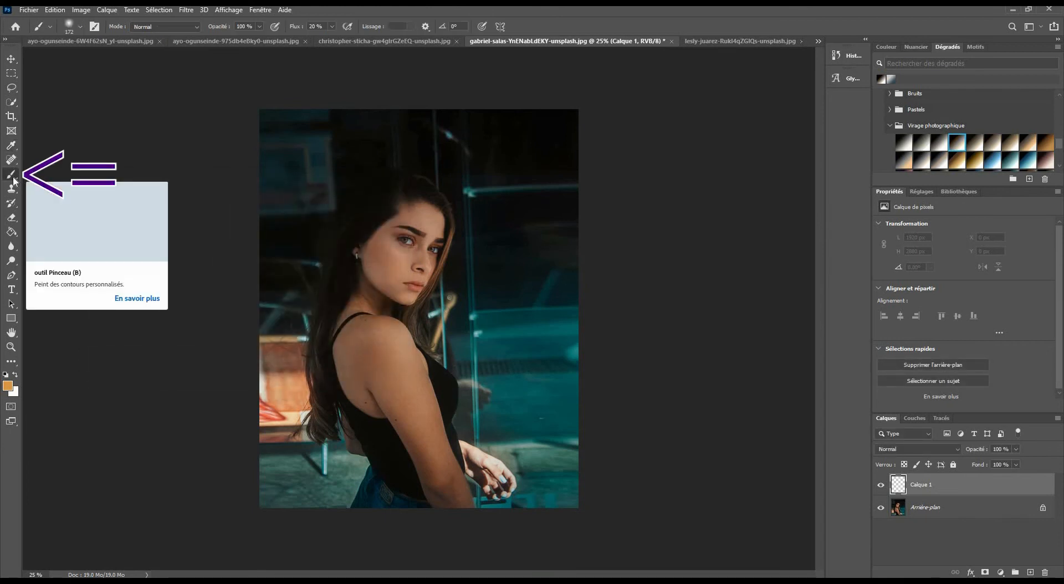
click(81, 25)
click(184, 46)
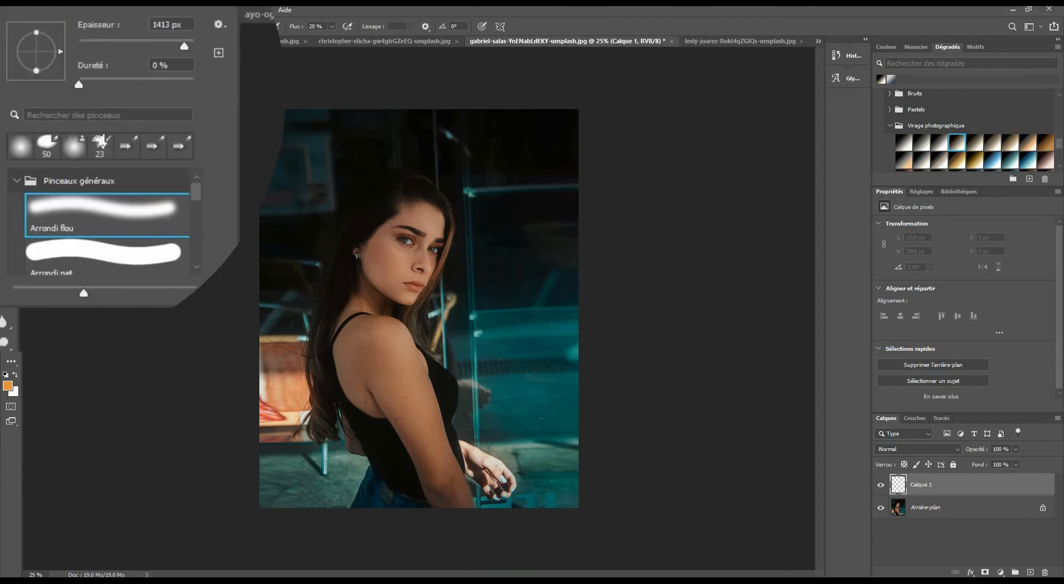
click(187, 45)
click(269, 383)
click(269, 383)
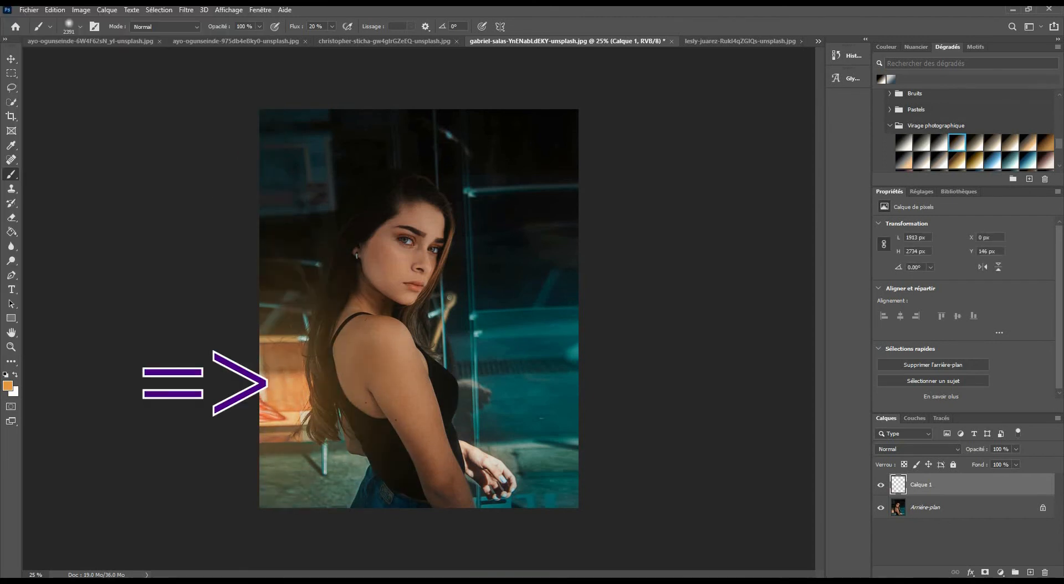
- Set the glow layer Calque 1 to the Incrustation blend mode at 30% opacity
click(958, 447)
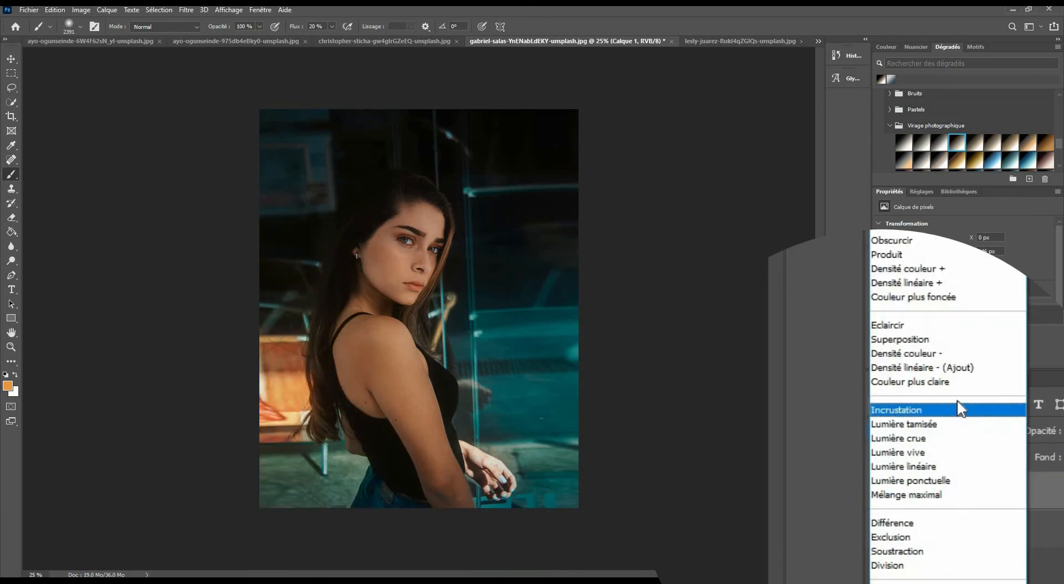
click(961, 409)
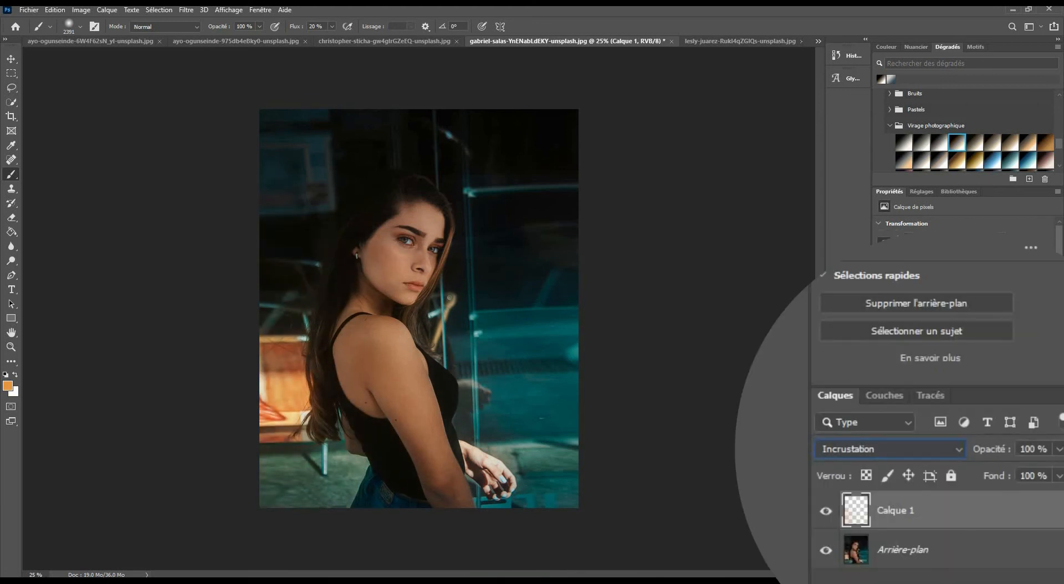
click(999, 449)
text(30)
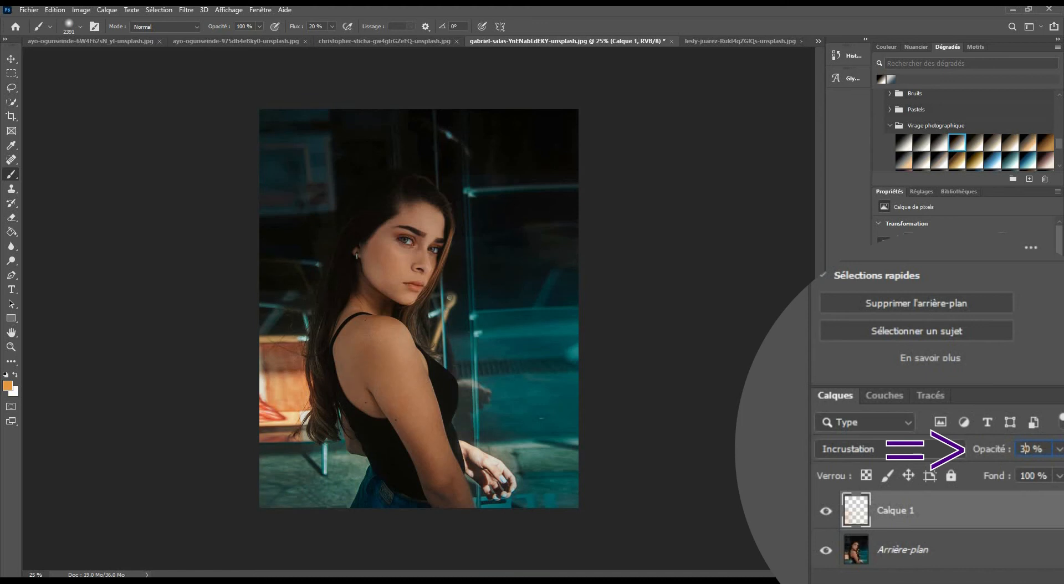
key(Return)
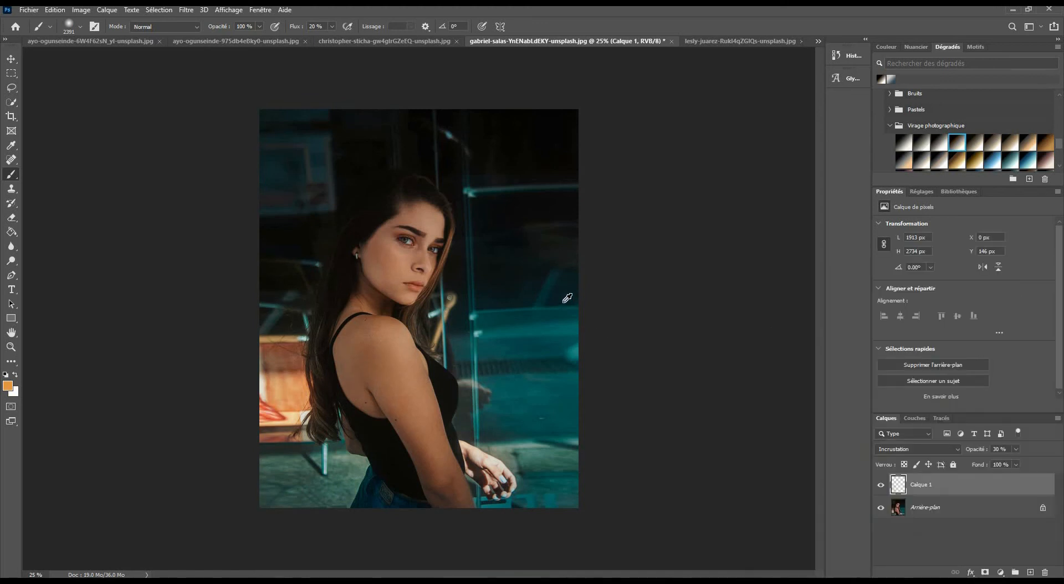
- Sample the teal background, shift it to a brighter blue-teal, and paint a soft glow with it over the photo's right side
key(i)
click(532, 330)
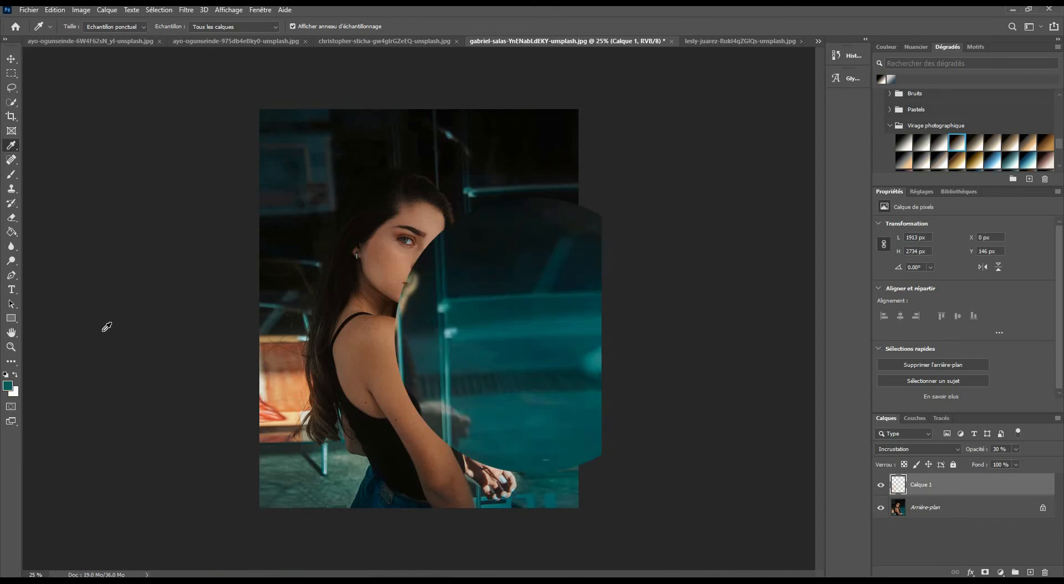
click(7, 385)
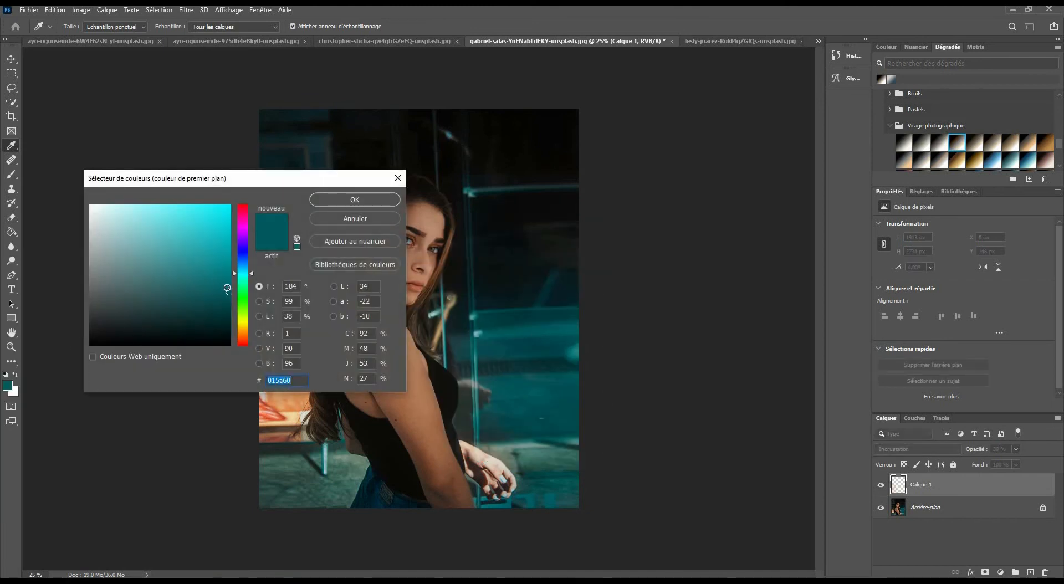
drag(228, 288, 229, 249)
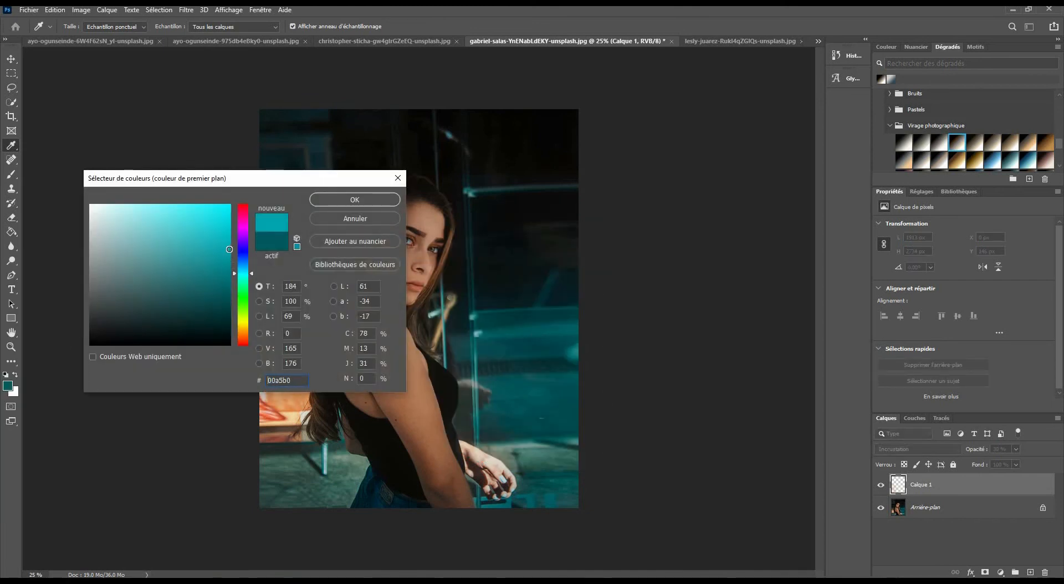
click(250, 270)
click(355, 199)
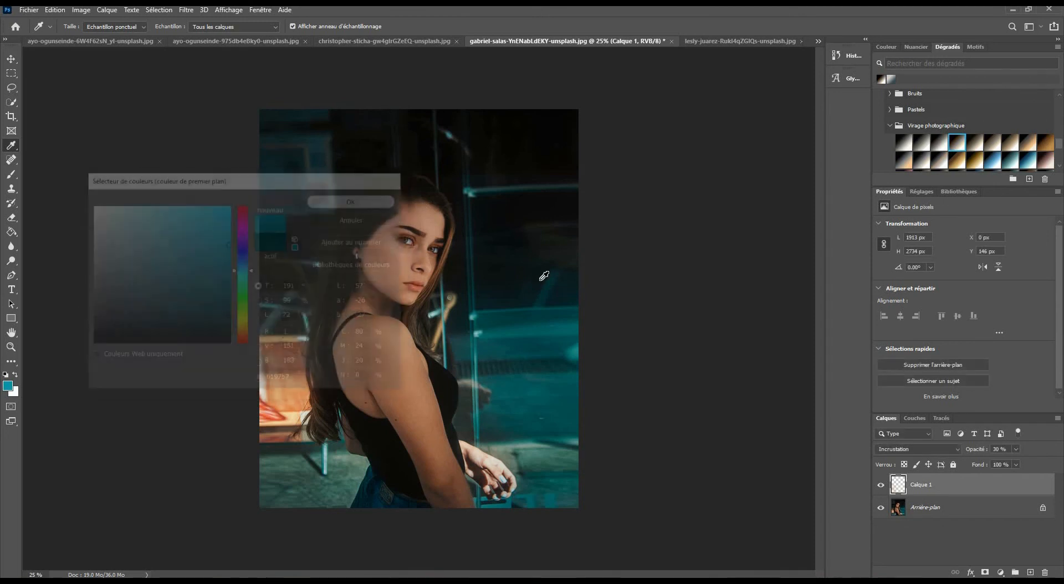
key(b)
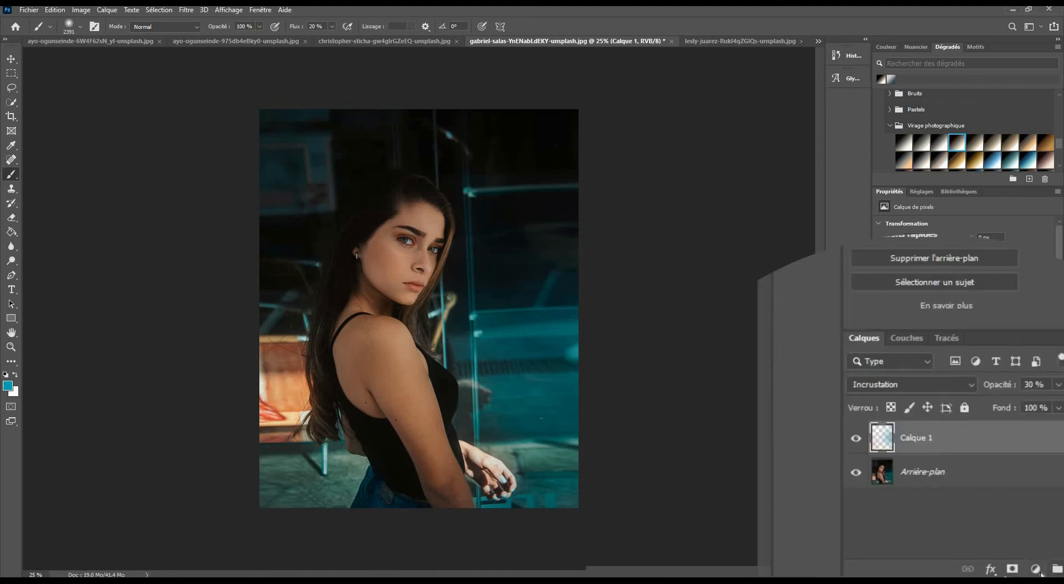
- Add a Teinte/Saturation adjustment layer and clip it to Calque 1
click(1036, 568)
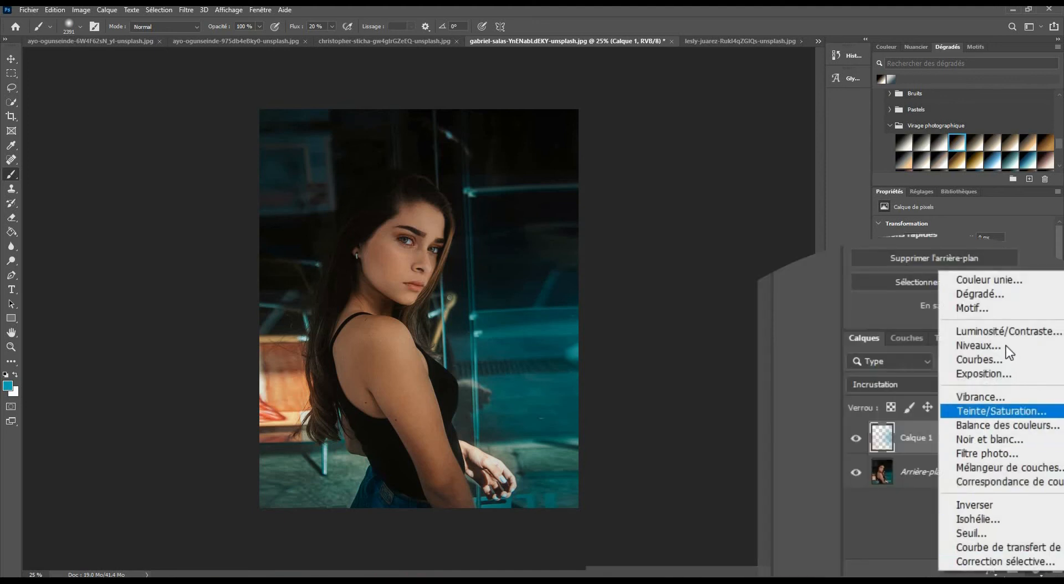
click(1003, 411)
key(z)
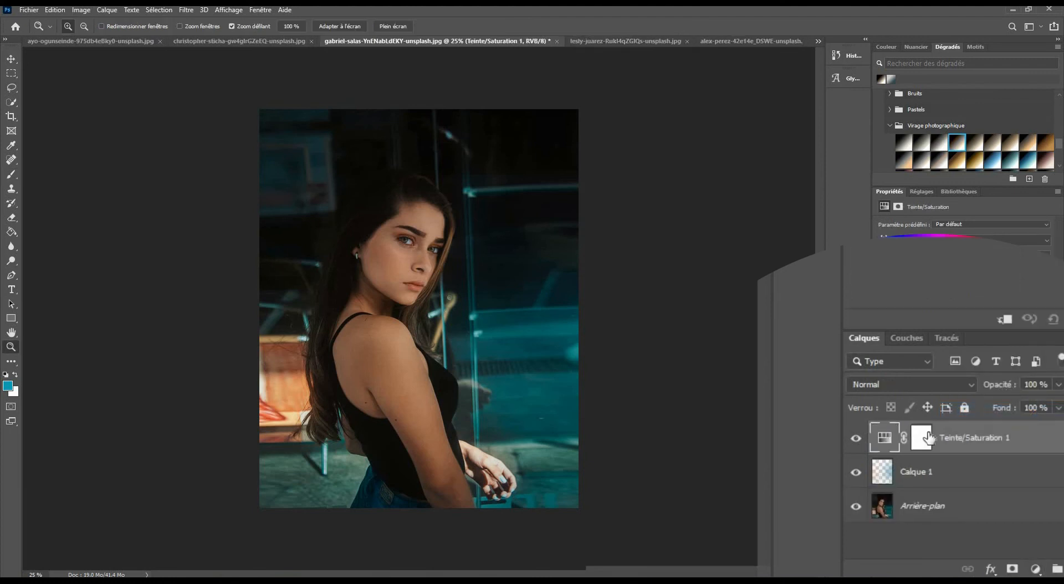
key(alt)
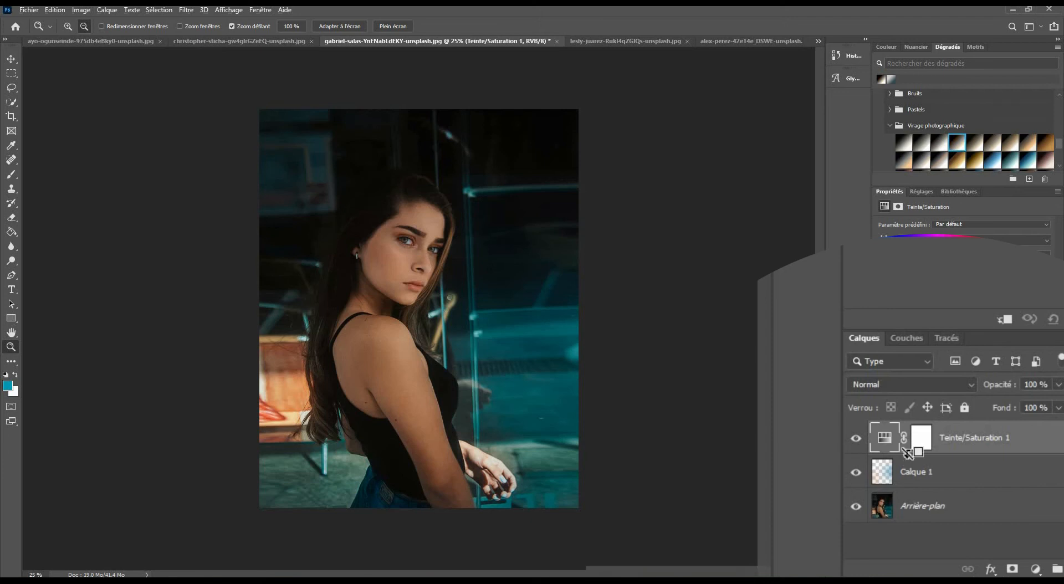
alt+click(908, 454)
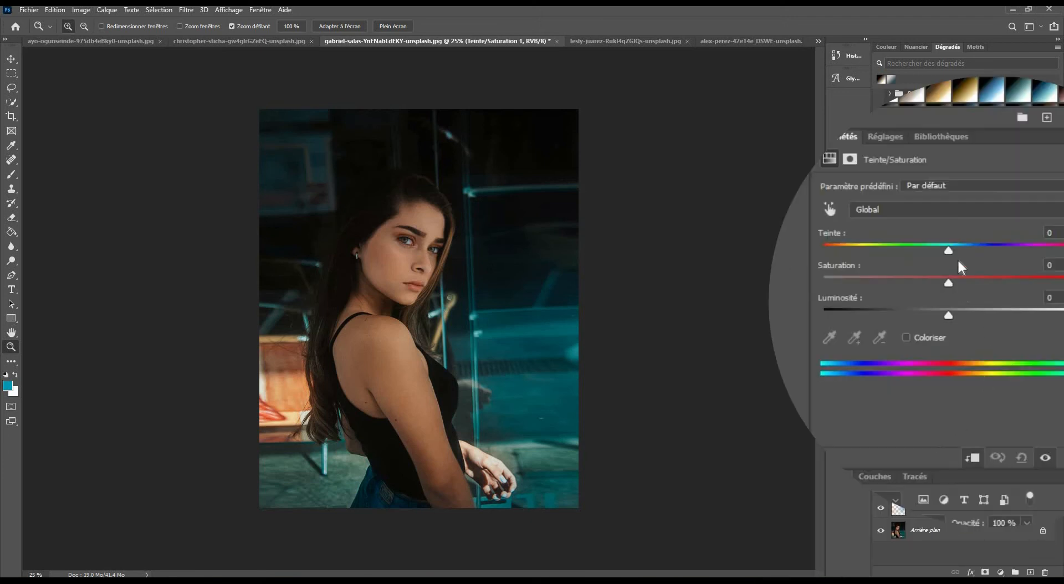
- Set the clipped Teinte/Saturation adjustment to hue +6 and saturation +27, and adjust its Luminosité
mouse_move(952, 251)
mouse_down()
mouse_move(969, 251)
mouse_move(943, 248)
mouse_move(974, 247)
mouse_move(954, 249)
mouse_up()
click(961, 281)
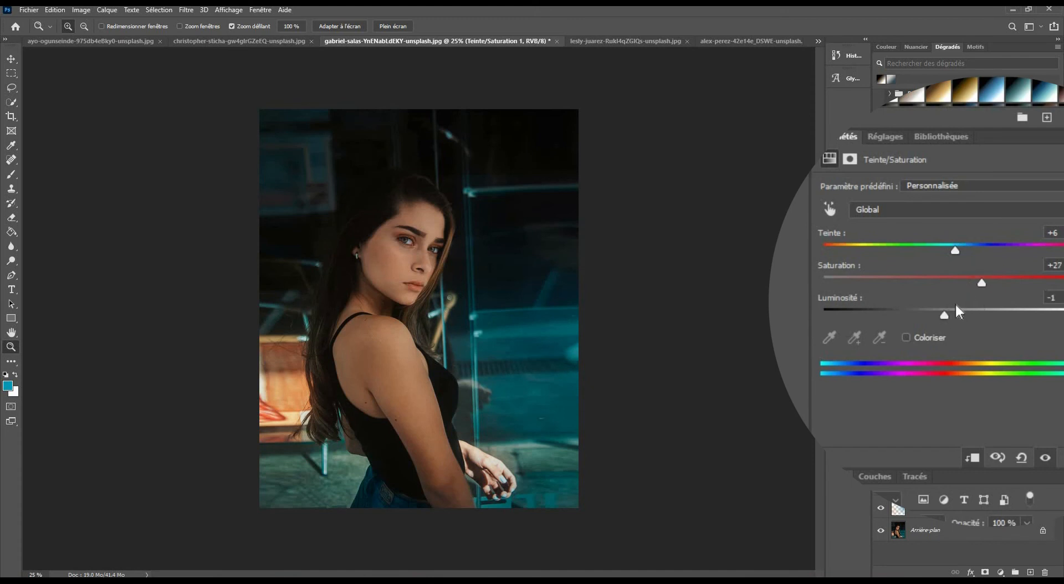
mouse_move(956, 303)
mouse_down()
mouse_move(984, 299)
mouse_move(972, 299)
mouse_up()
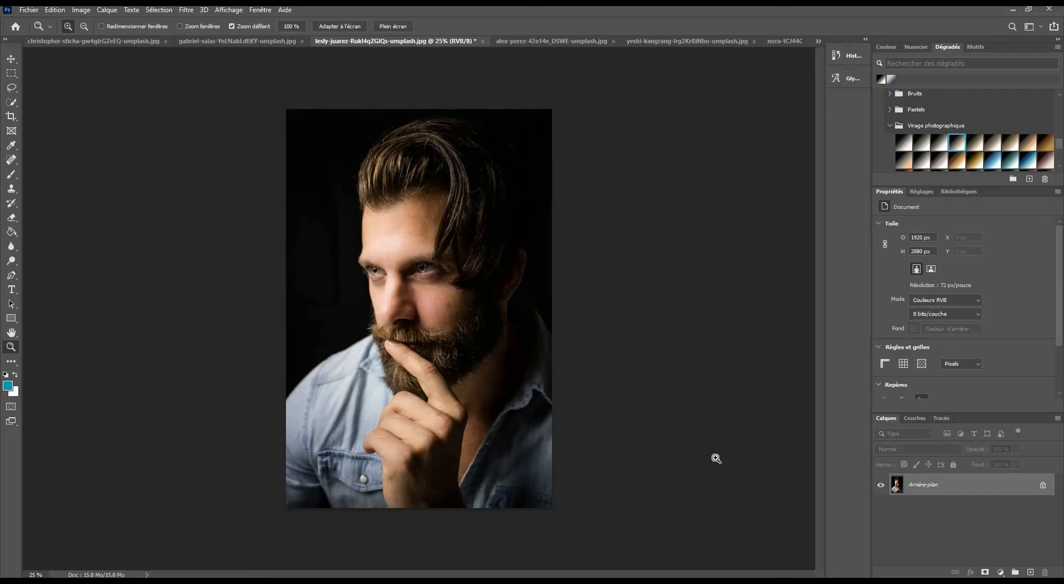
- Add a Niveaux adjustment to the bearded man's portrait with white input 162 and a slightly raised black point, and invert its mask to black
click(1000, 572)
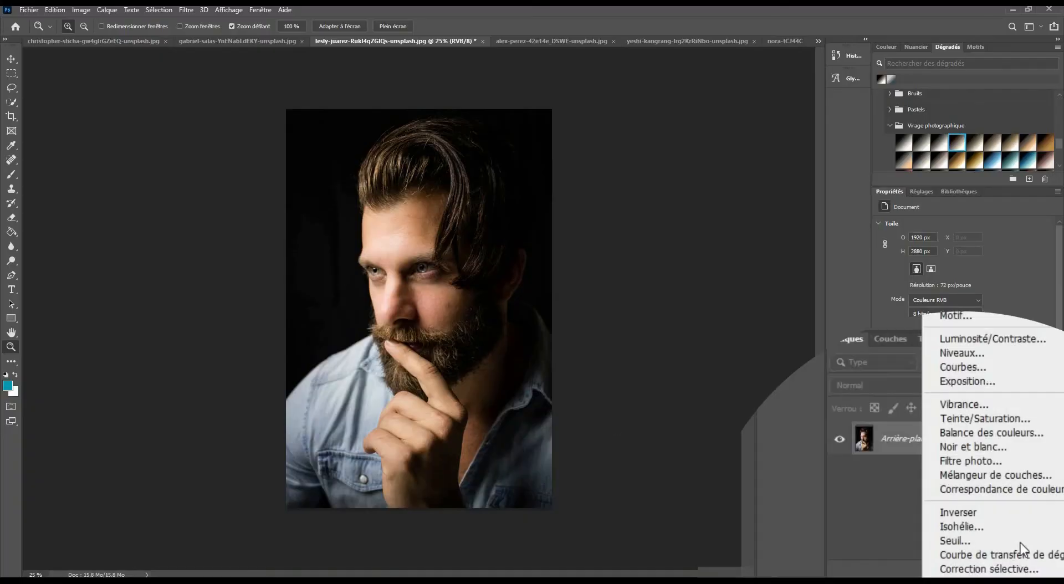
click(1003, 355)
drag(1035, 316, 965, 319)
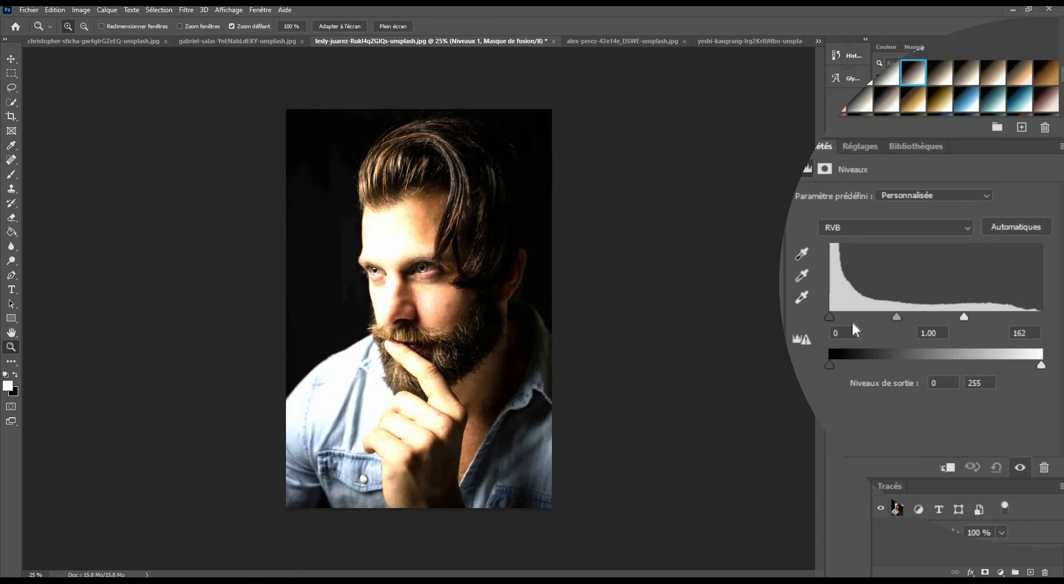
drag(831, 317, 839, 317)
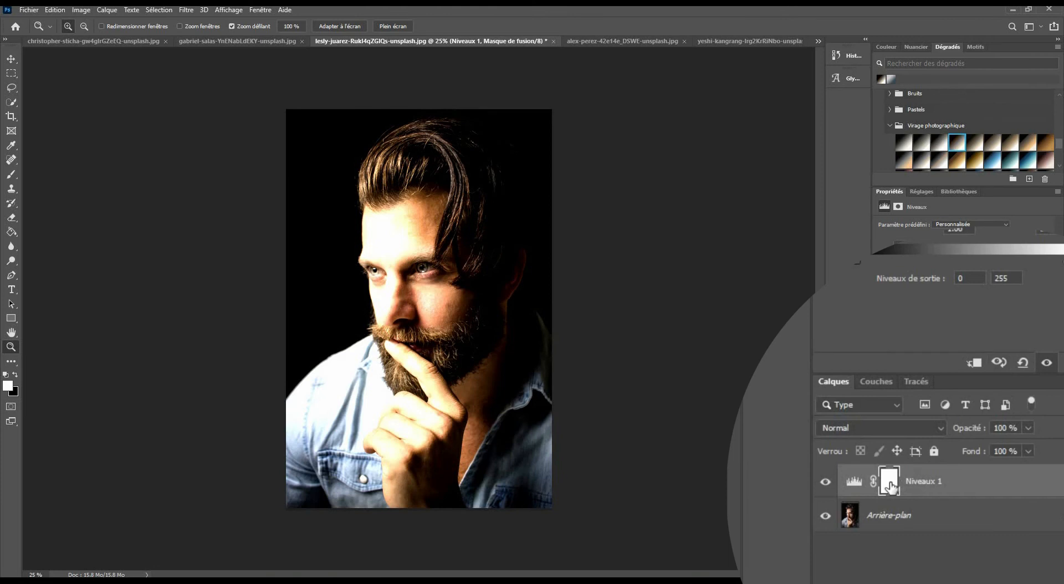
click(882, 487)
key(ctrl+i)
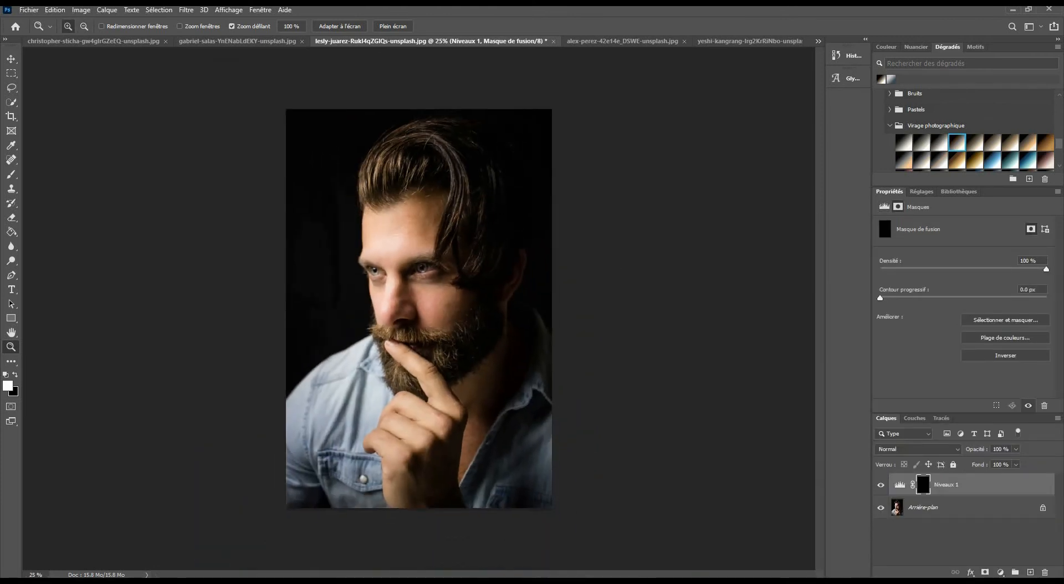
- Paint white with a soft 251 px brush over the man's hair on the Niveaux 1 mask to bring out its highlights
key(b)
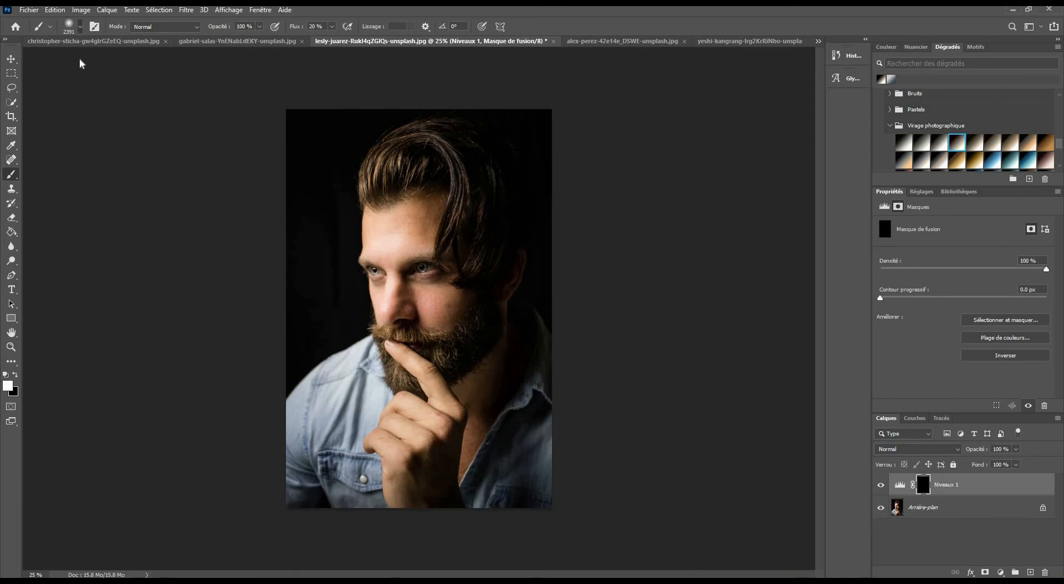
click(80, 27)
drag(91, 59, 93, 59)
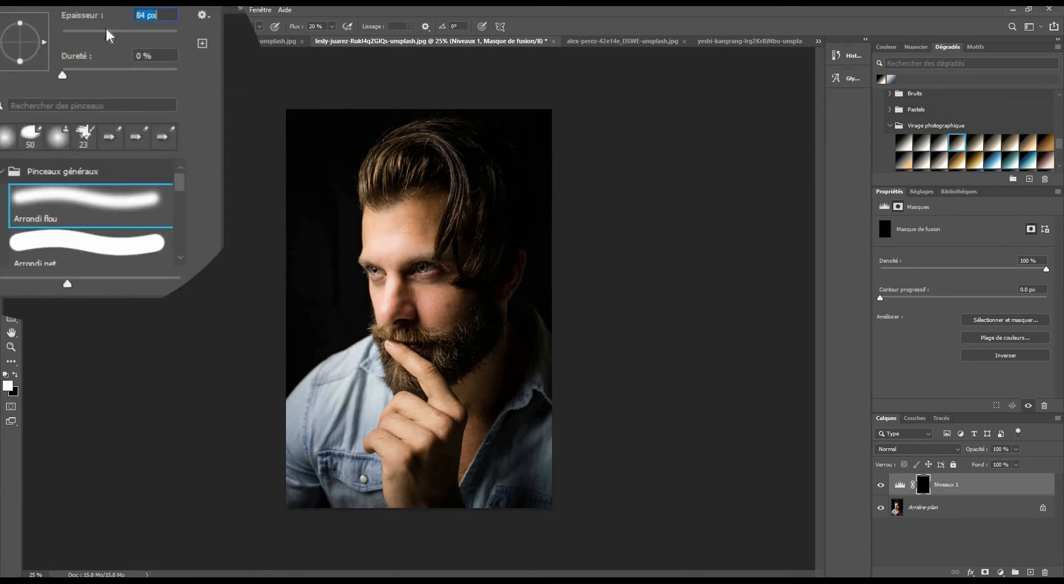
drag(134, 35, 135, 37)
click(7, 386)
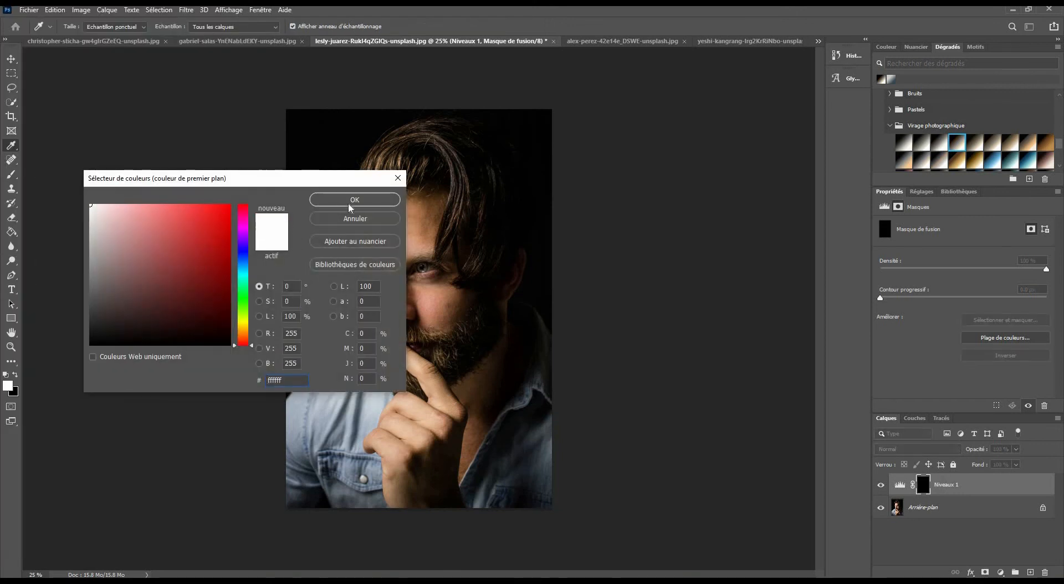
click(355, 200)
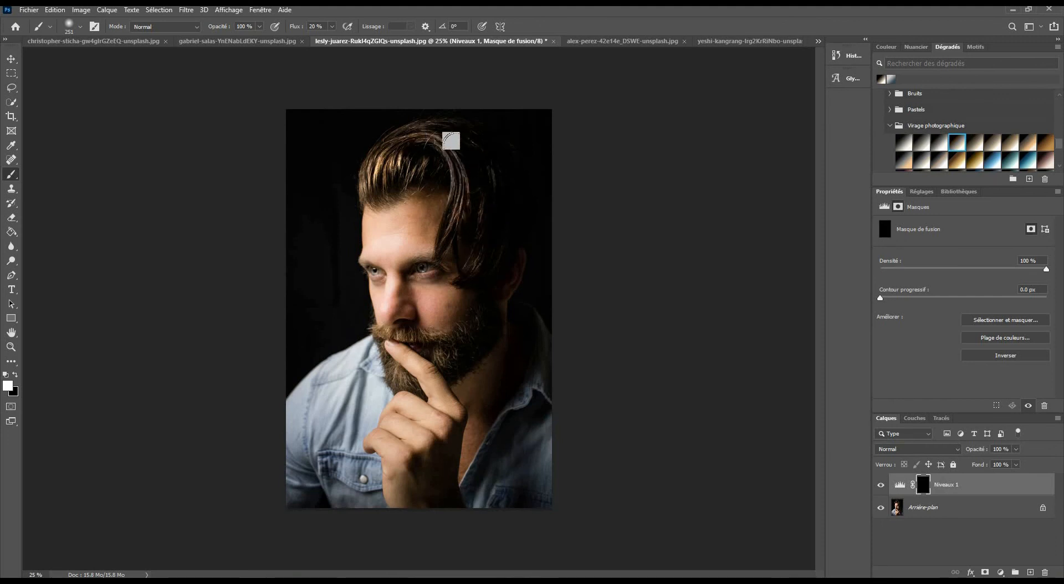
drag(478, 177, 475, 167)
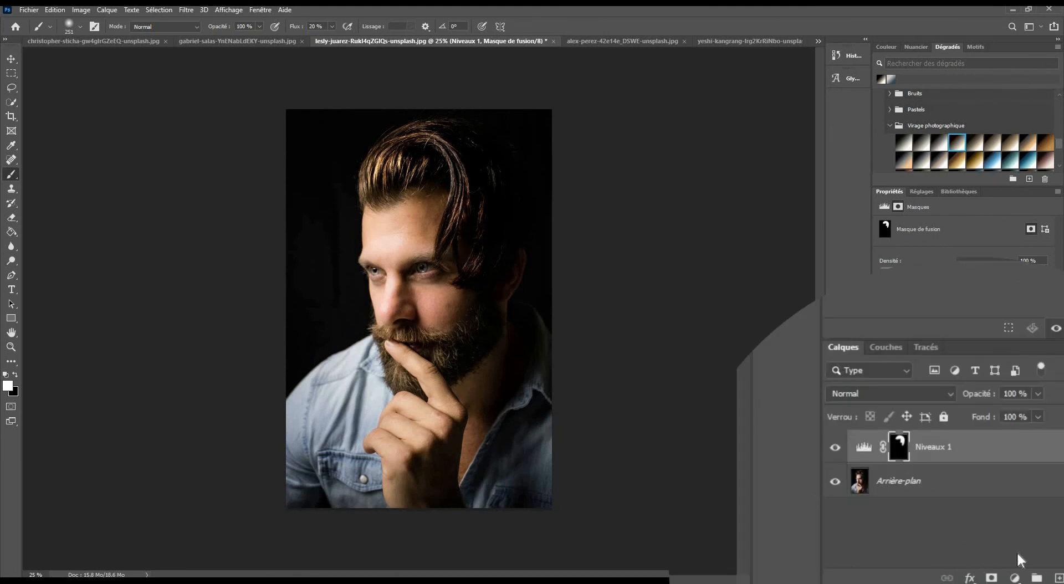
- Add a white solid colour fill layer and set its blend mode to Incrustation
click(1000, 573)
click(993, 291)
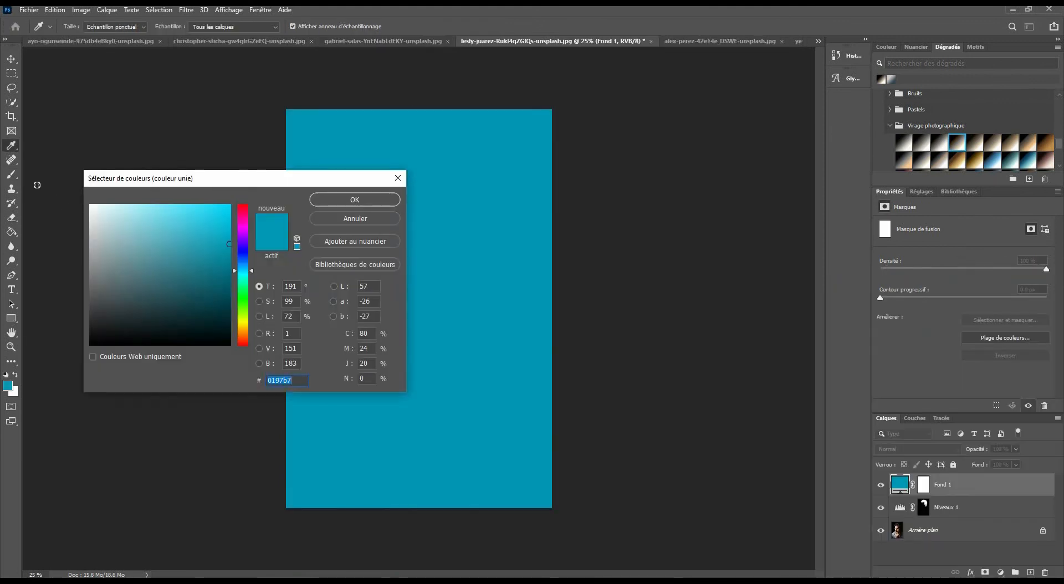
click(91, 205)
click(360, 203)
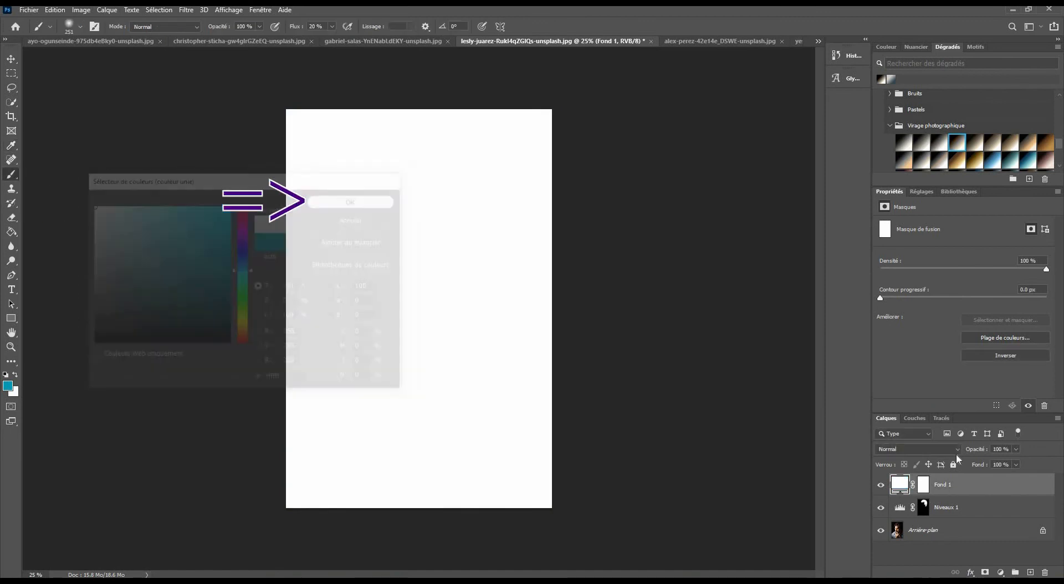
click(956, 449)
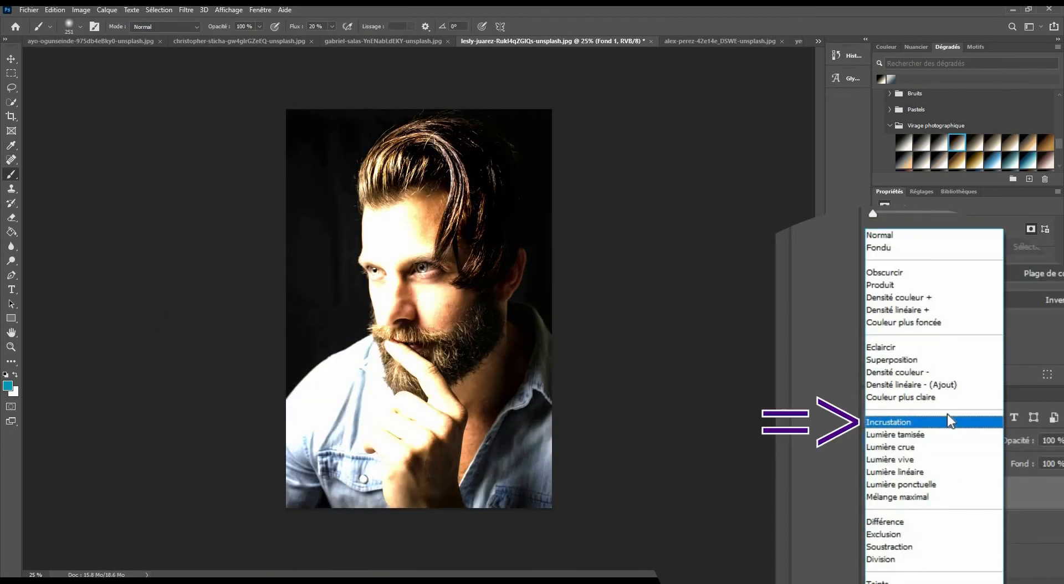
click(949, 421)
- Invert the Fond 1 mask to black and paint white on it over the bright strands of the man's hair
click(938, 494)
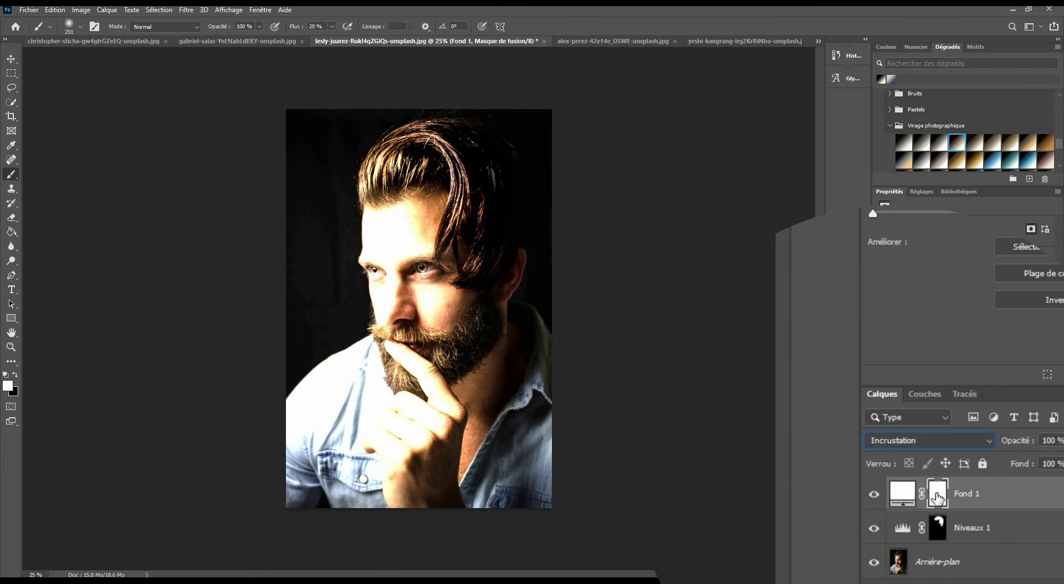
key(ctrl+i)
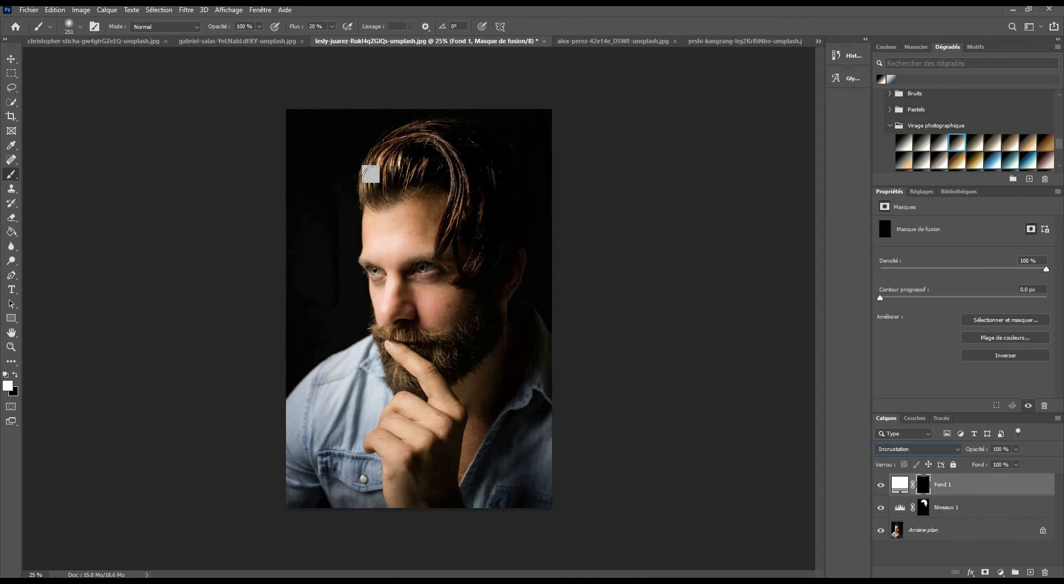
mouse_move(371, 174)
mouse_down()
mouse_move(381, 161)
mouse_move(405, 167)
mouse_move(407, 137)
mouse_move(444, 147)
mouse_move(456, 175)
mouse_move(444, 219)
mouse_move(446, 160)
mouse_move(411, 128)
mouse_move(449, 128)
mouse_move(482, 161)
mouse_move(475, 219)
mouse_up()
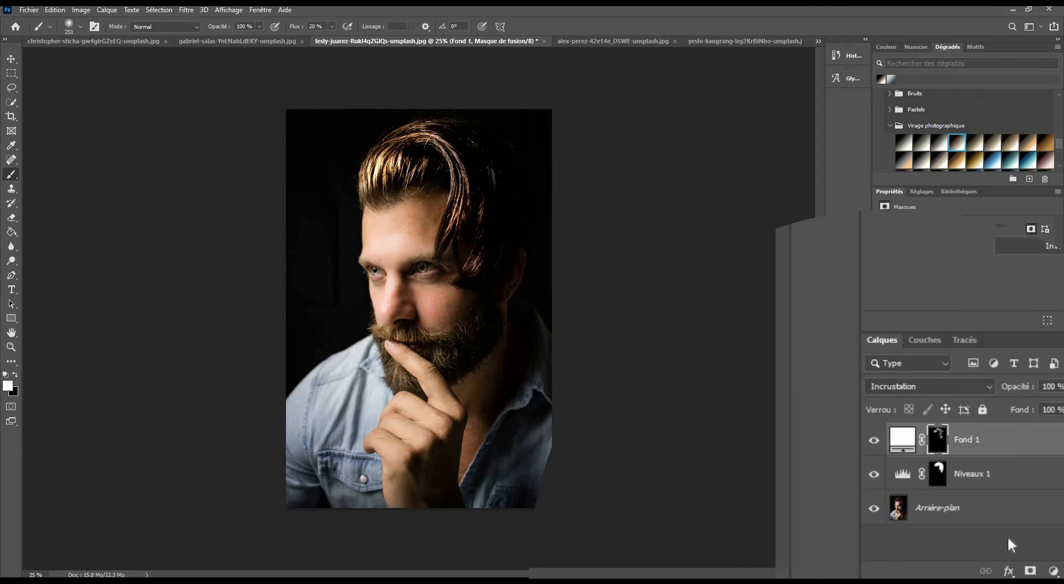
- Add a Teinte/Saturation adjustment, sample the hair colour on the image, and set the Rouges saturation to -25
click(1002, 572)
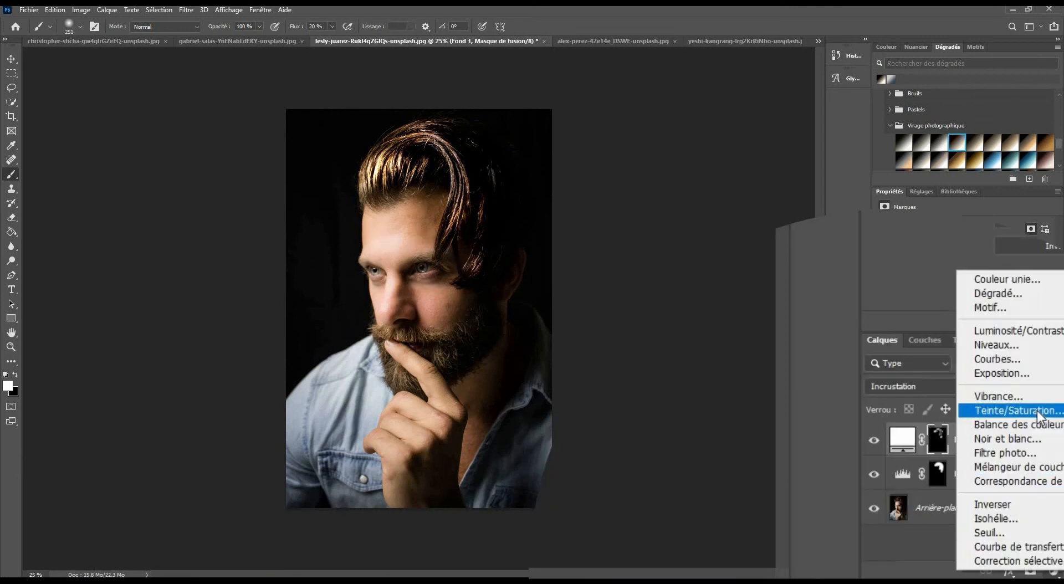
click(965, 408)
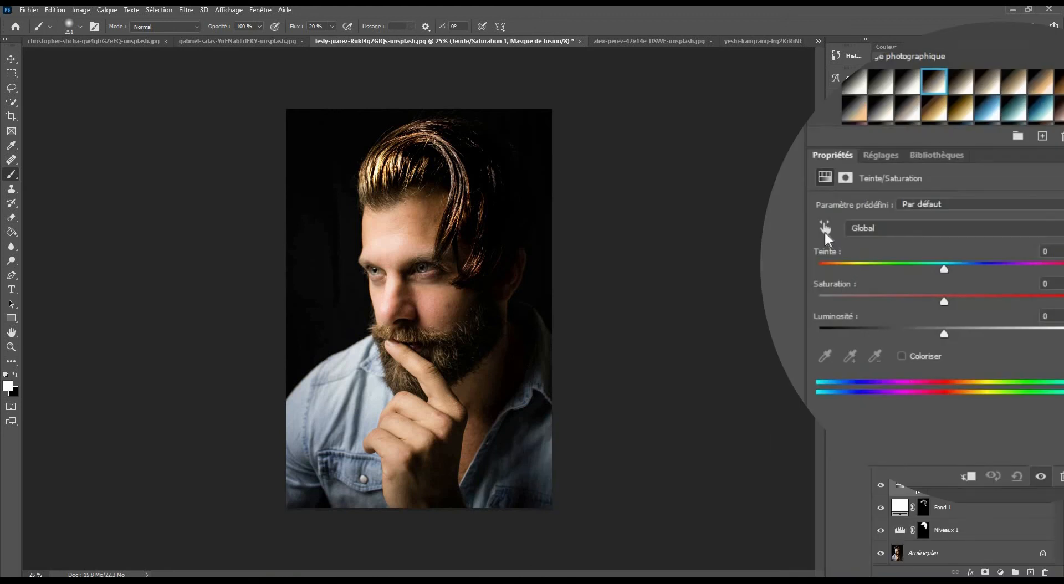
click(825, 232)
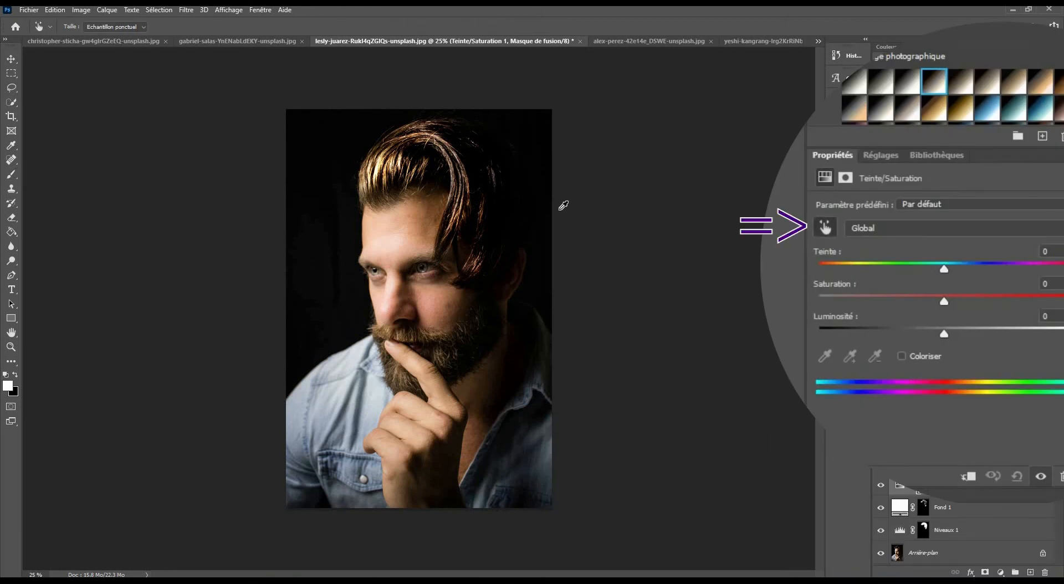
click(393, 145)
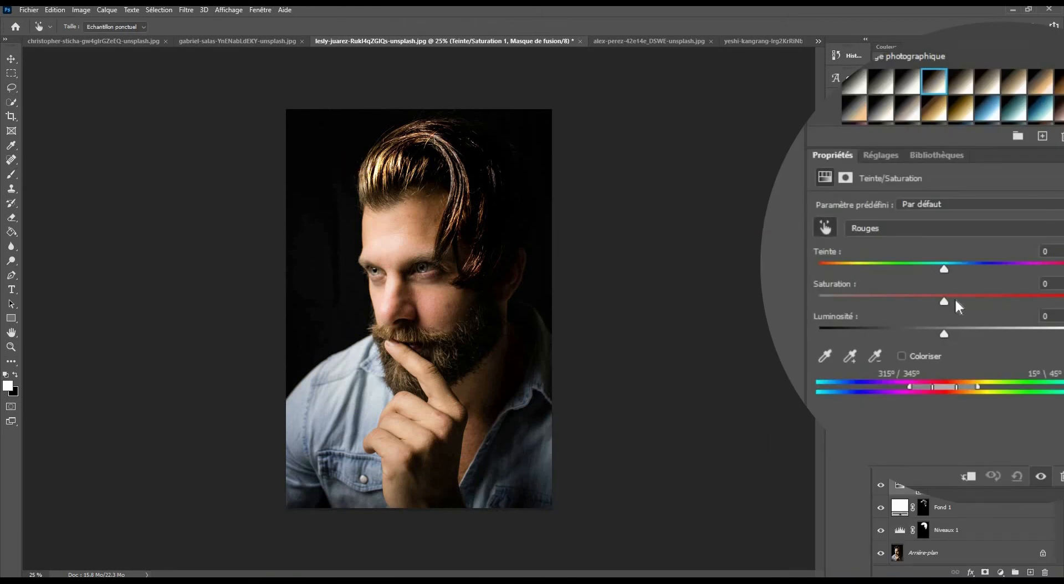
drag(943, 297, 912, 294)
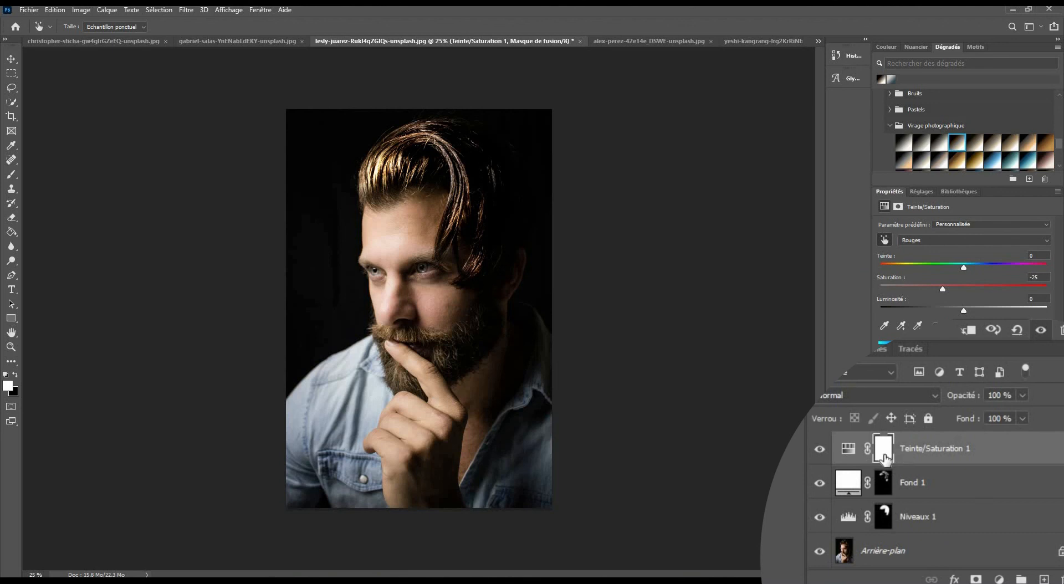
- Invert the Teinte/Saturation 1 mask to black and paint white over the man's hair
click(885, 458)
key(b)
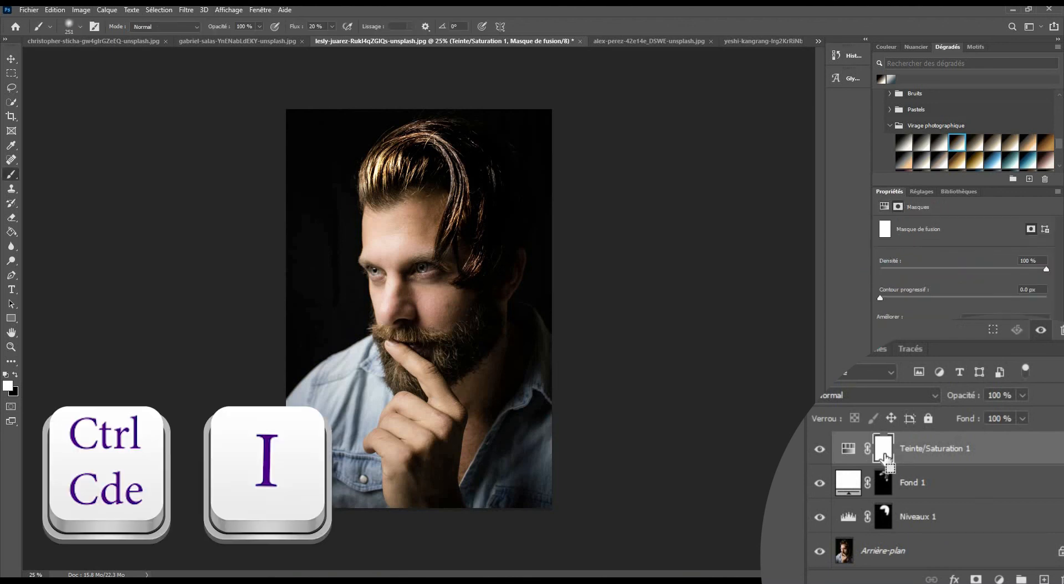
key(ctrl+i)
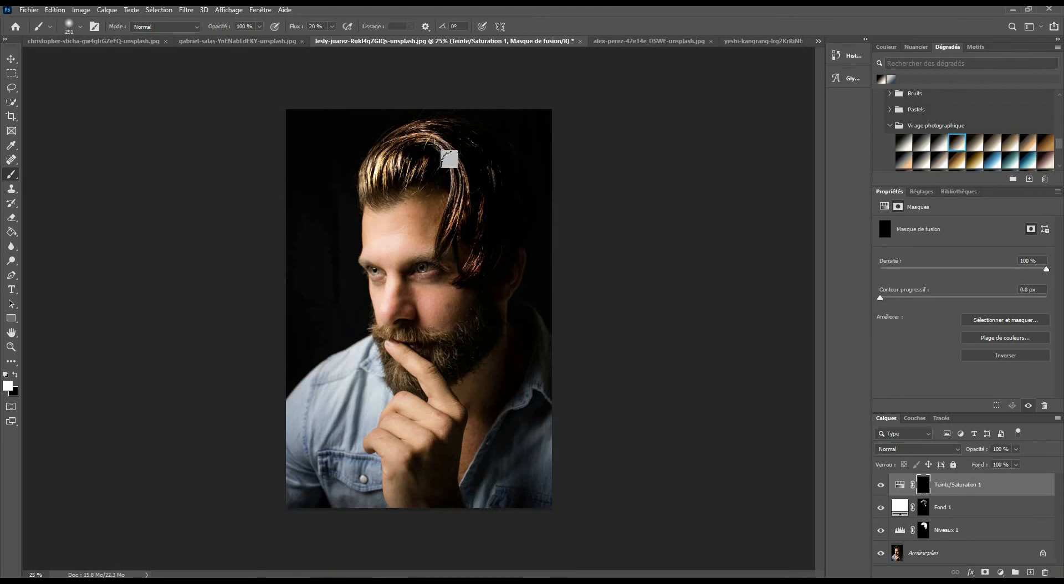
mouse_move(417, 134)
mouse_down()
mouse_move(416, 124)
mouse_move(444, 126)
mouse_move(488, 169)
mouse_up()
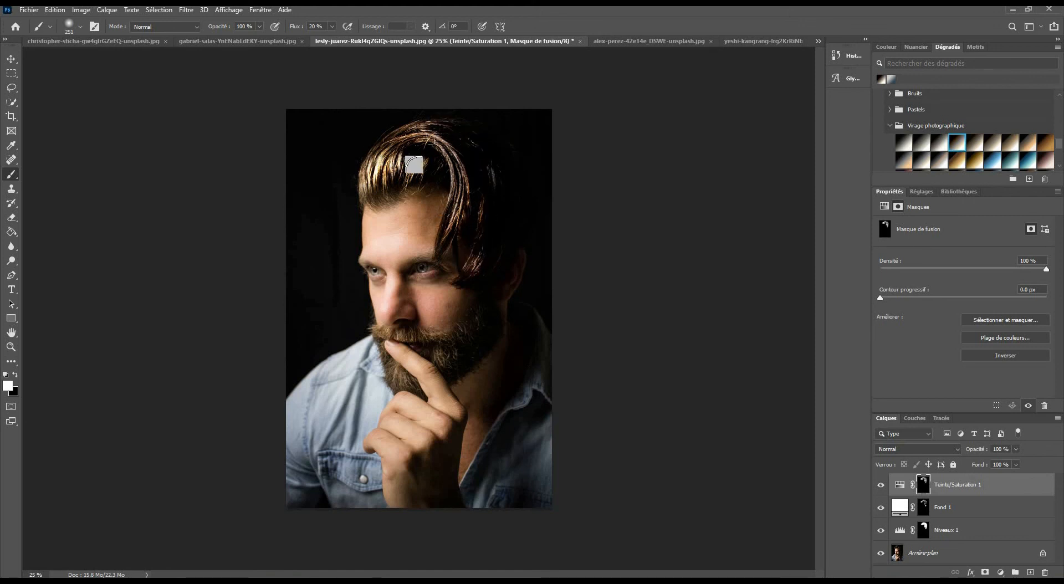
- Group the Teinte/Saturation 1, Fond 1 and Niveaux 1 layers and set the group's opacity to 62%
shift+click(970, 533)
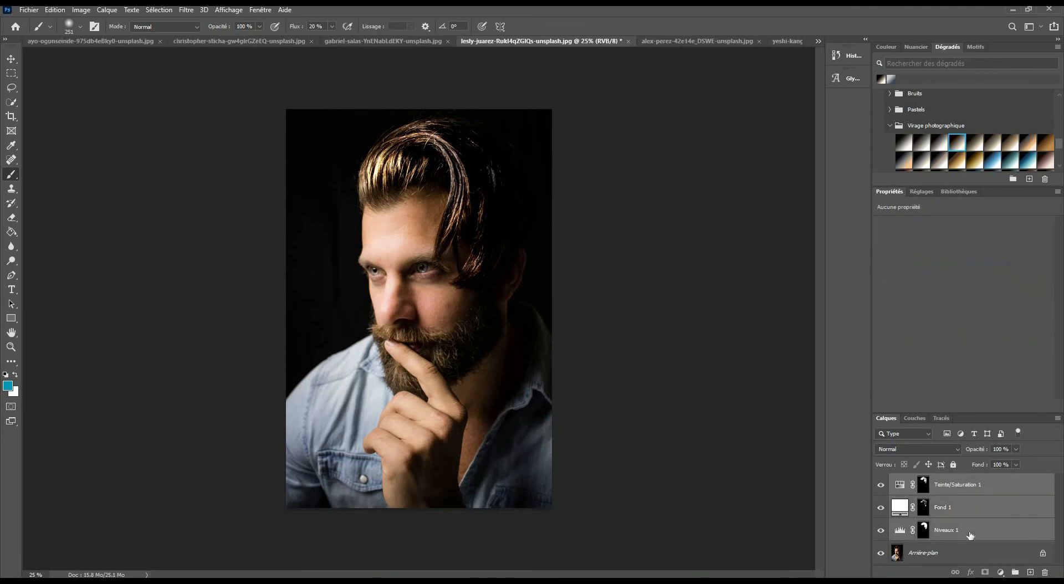
key(ctrl+g)
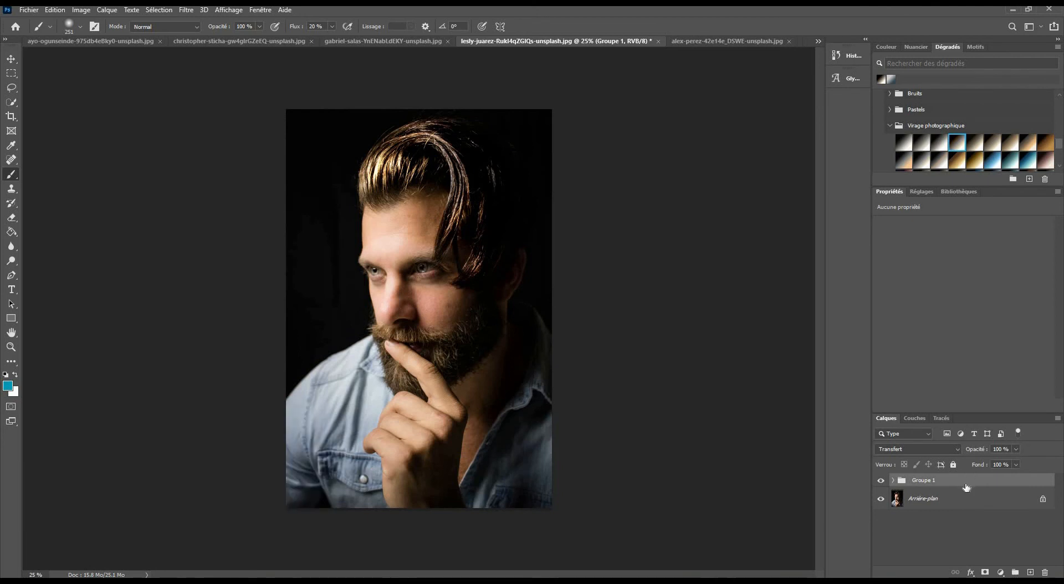
click(1017, 449)
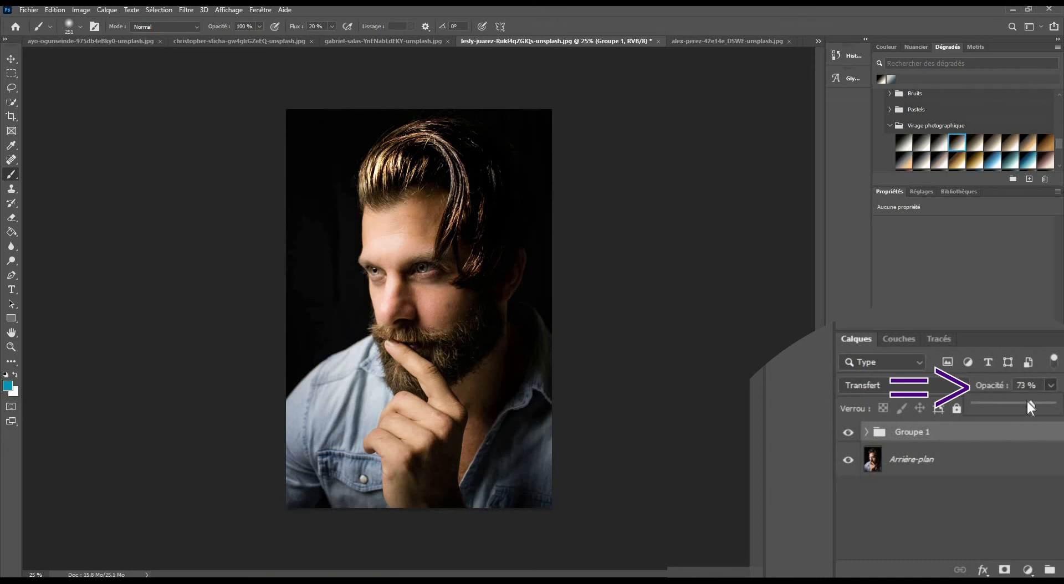
drag(1027, 401, 1026, 402)
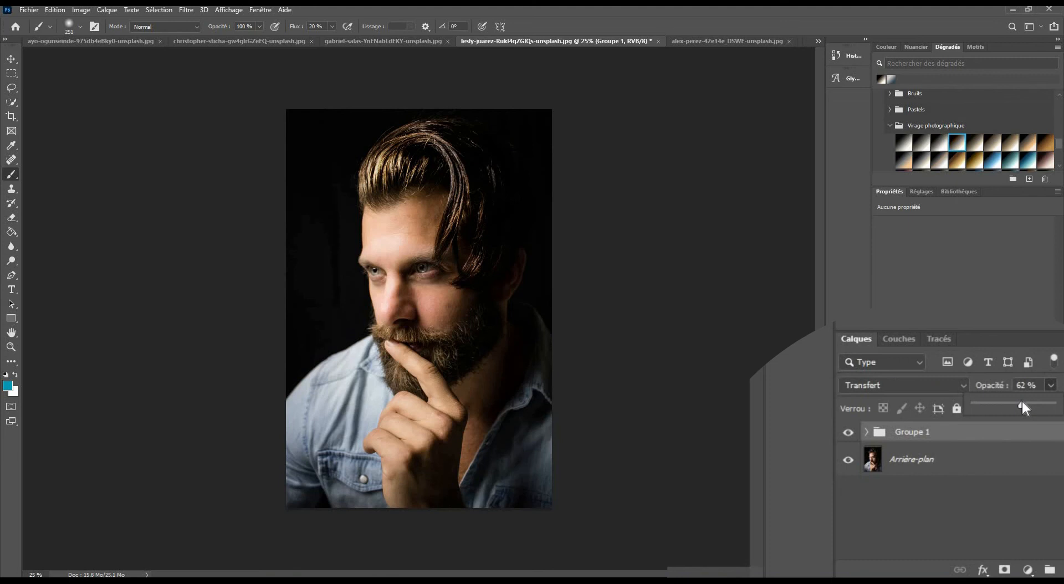
click(1023, 495)
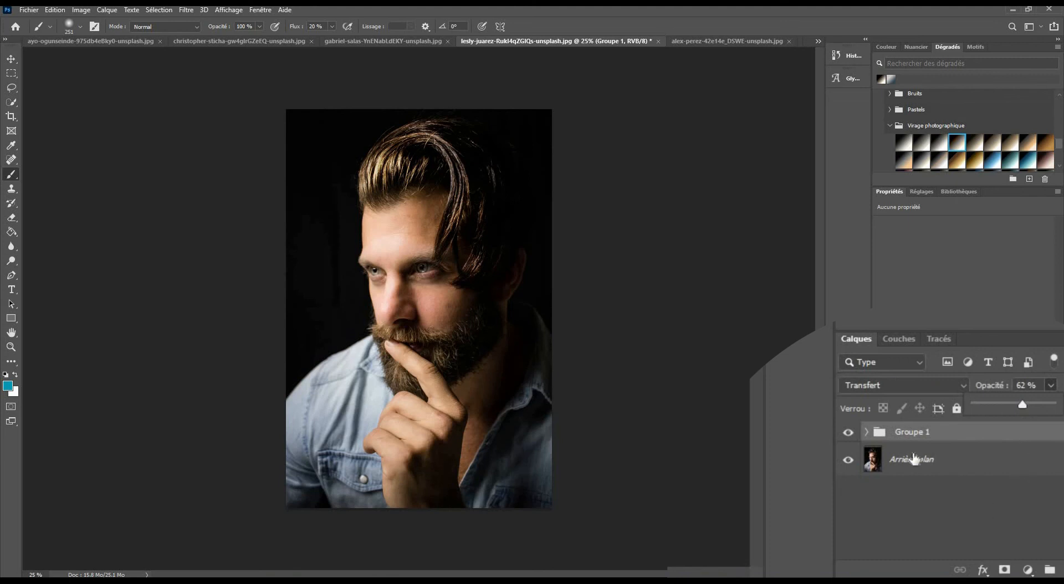
click(852, 437)
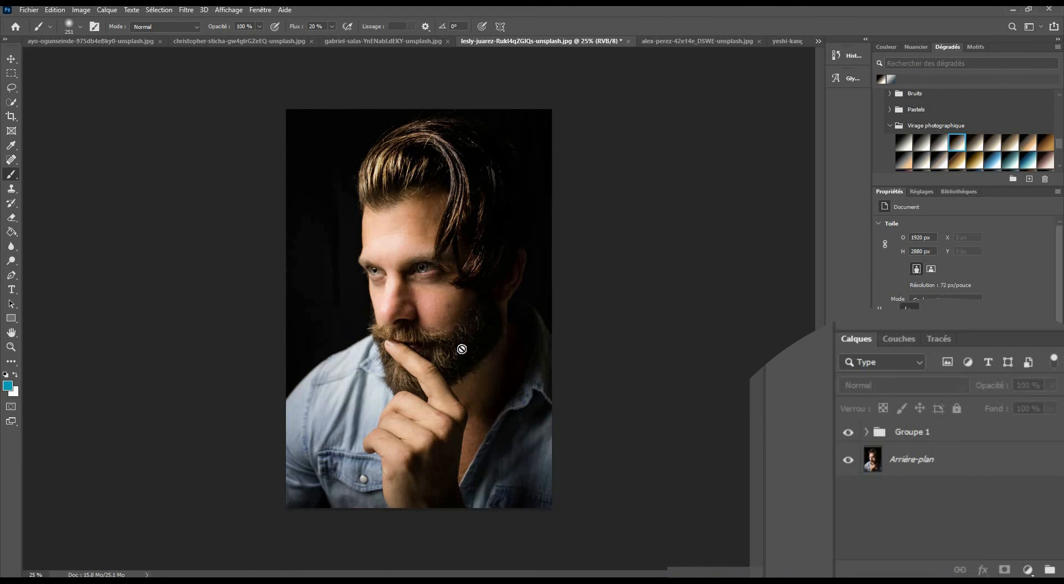
- Set the opacity of Groupe 1 to 35% and toggle its visibility to compare before and after
click(998, 431)
click(1052, 385)
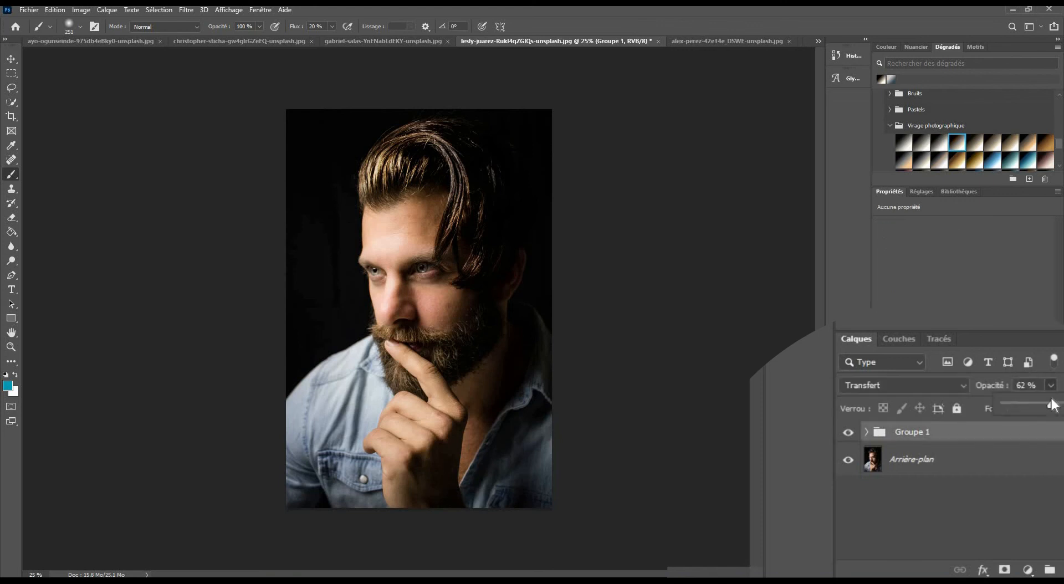
drag(1055, 409, 1032, 407)
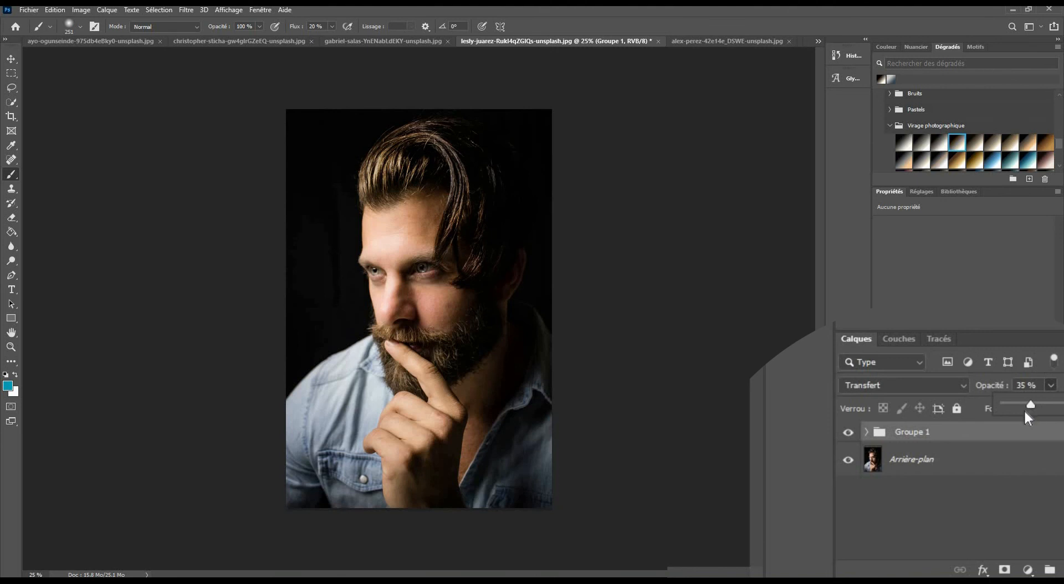
click(880, 481)
click(881, 481)
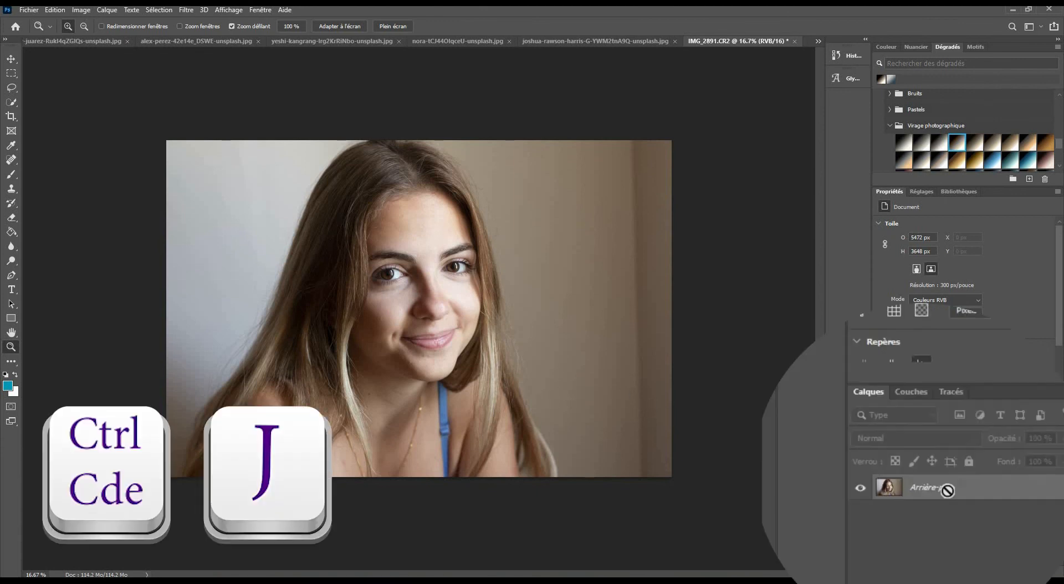
- Duplicate the background layer of IMG_2891.CR2 and open the Camera Raw filter on the copy
key(ctrl+j)
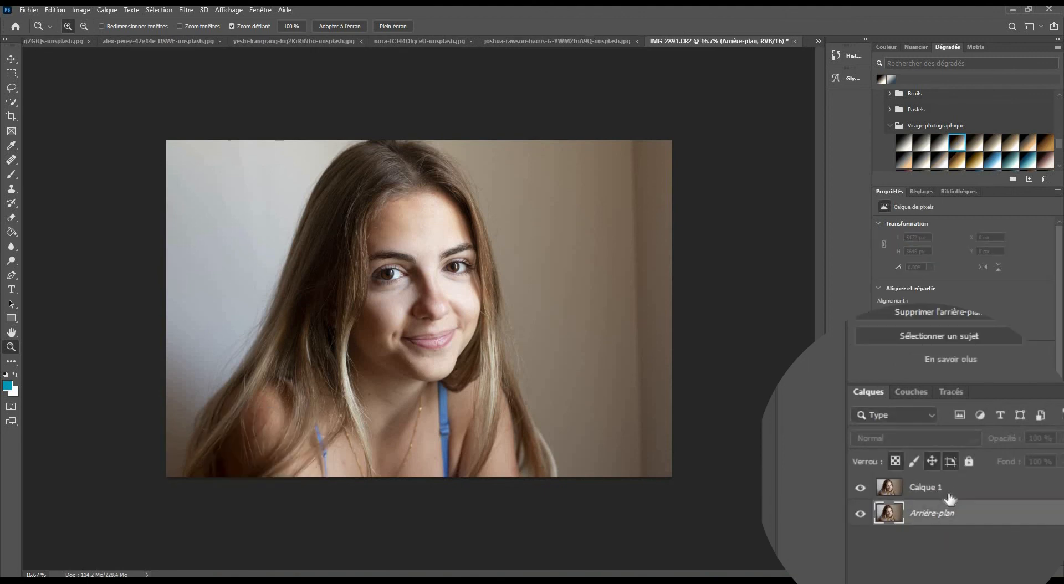
click(186, 10)
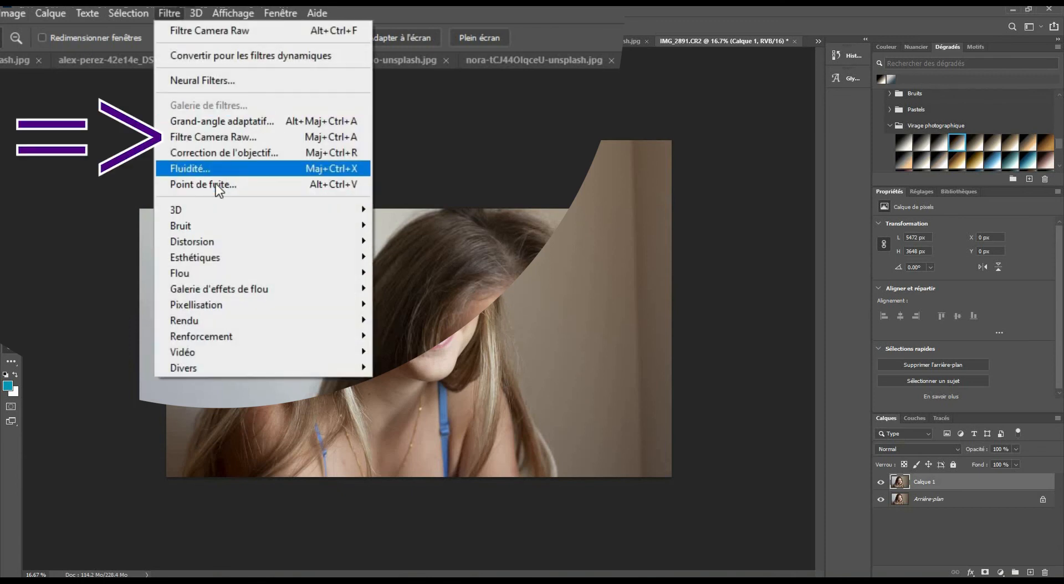
click(214, 137)
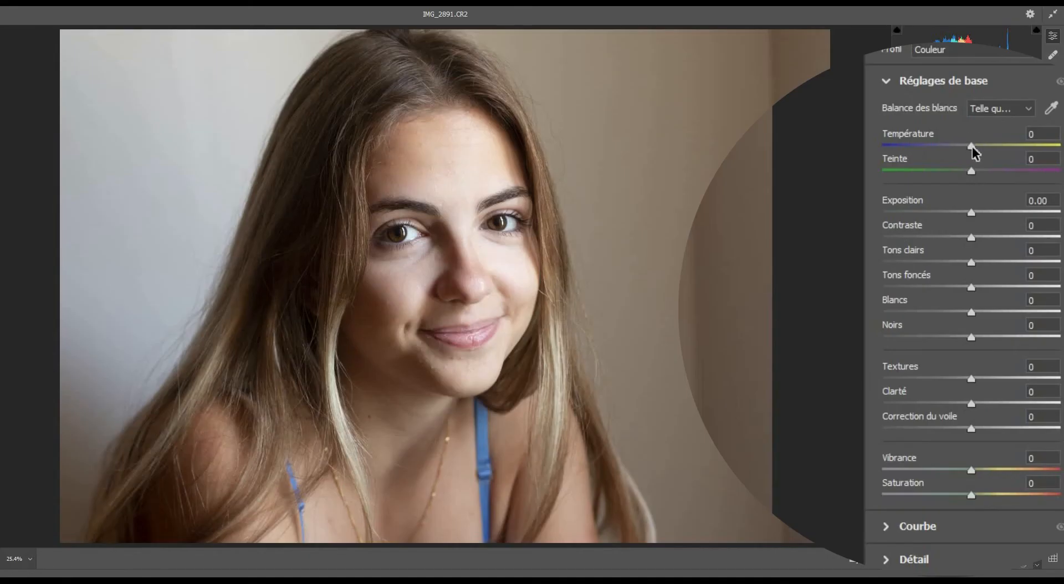
- Cool the portrait by lowering Température and set Teinte to +7
drag(972, 146, 964, 146)
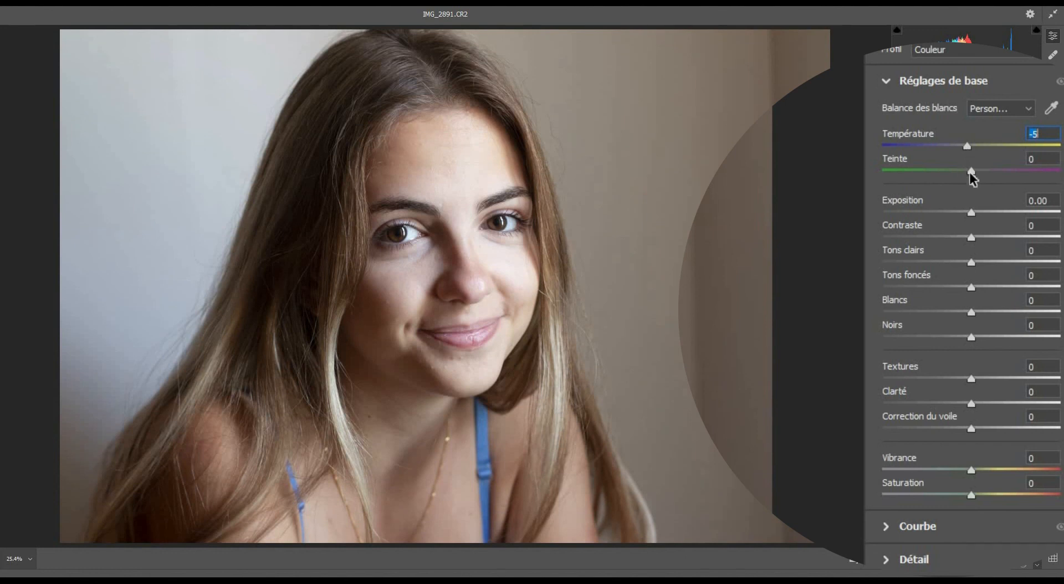
key(Return)
drag(972, 171, 958, 147)
click(977, 171)
- Set Exposition +0.10, Contraste +3, Tons clairs +2, Tons foncés -1, Blancs +28 and Noirs -9
scroll(943, 466, down, 3)
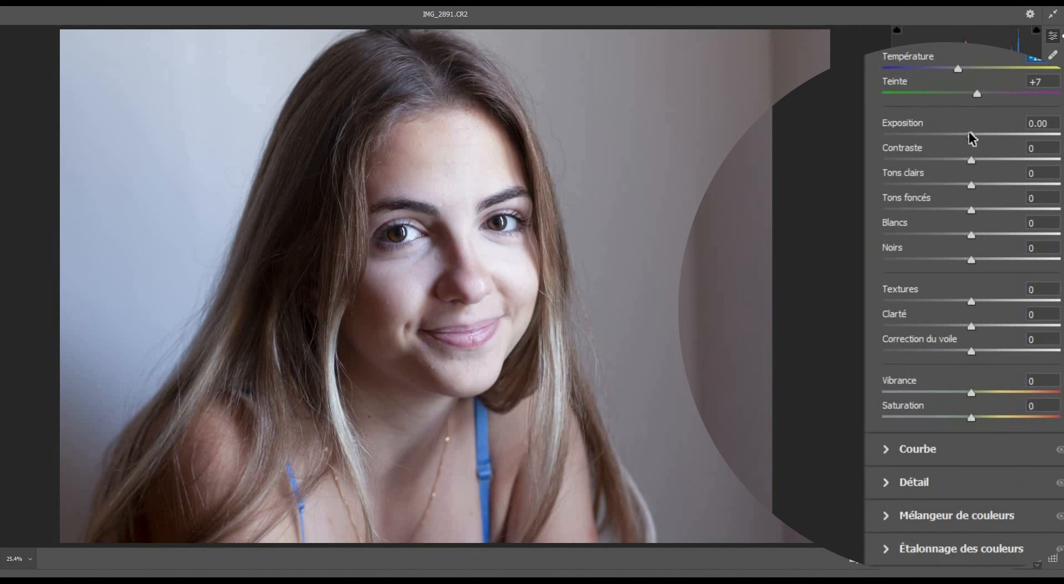
drag(969, 132, 967, 256)
click(995, 235)
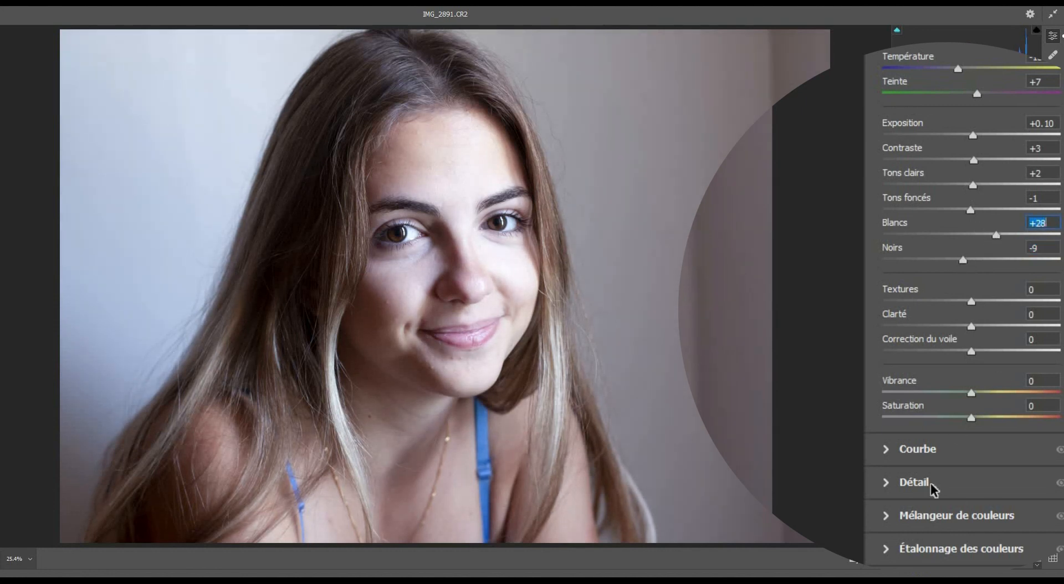
- Colour-grade the Tons foncés blue and the Tons clairs orange at hue 43 and saturation 44, with Tons clairs luminance at -9
click(887, 516)
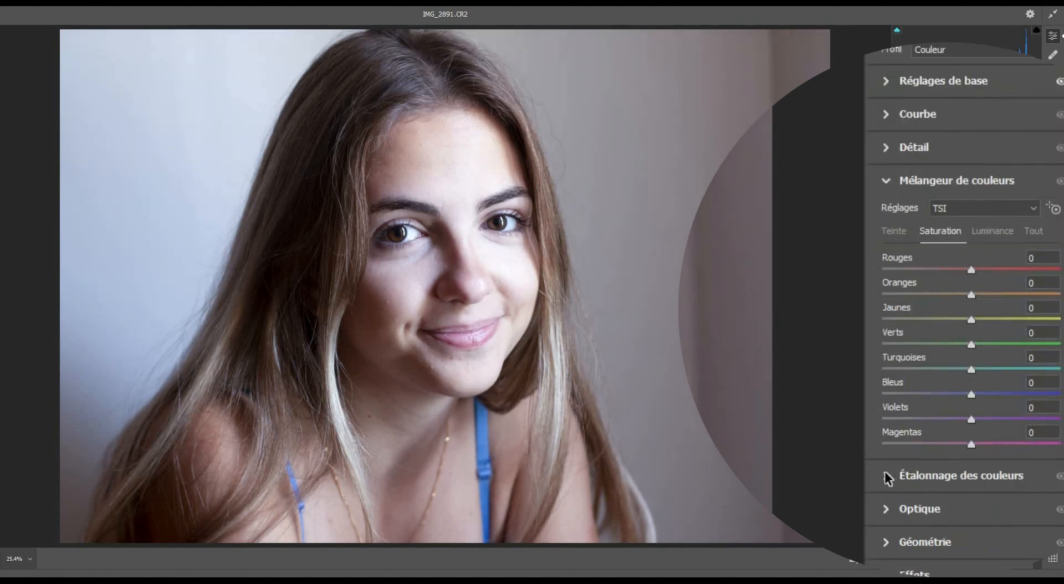
click(888, 479)
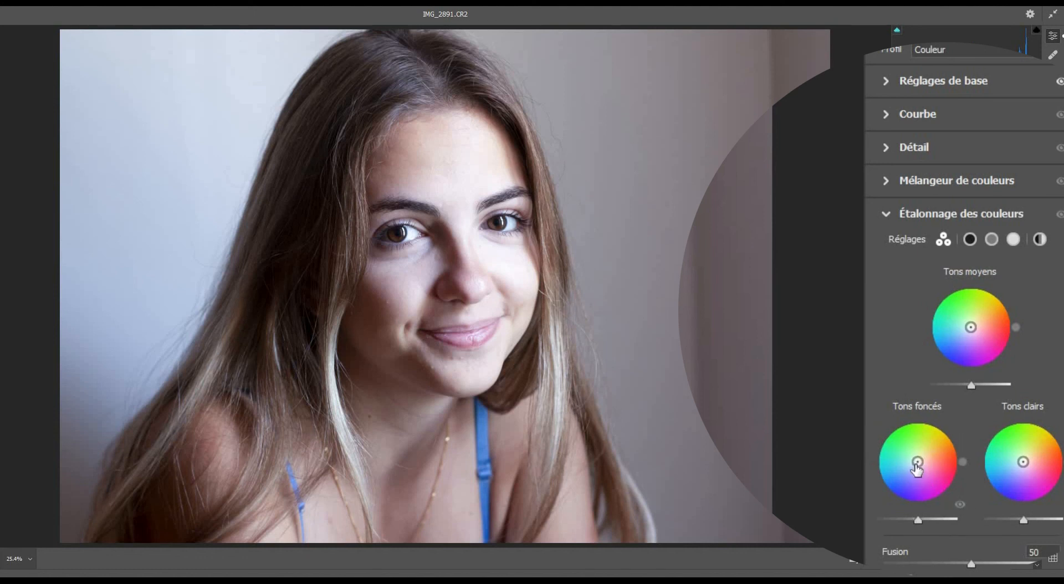
drag(918, 463, 907, 472)
drag(1023, 462, 1035, 451)
drag(1024, 520, 1020, 520)
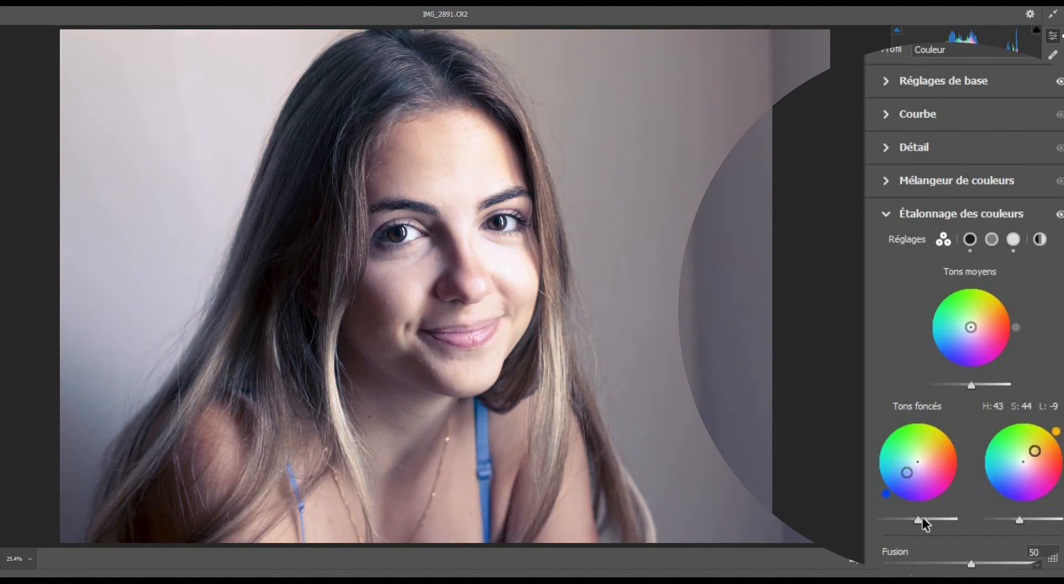
- Raise the Tons foncés luminance to 16, set the Tons clairs saturation to 59 and fine-tune the blue tint of the shadows
drag(925, 517, 928, 517)
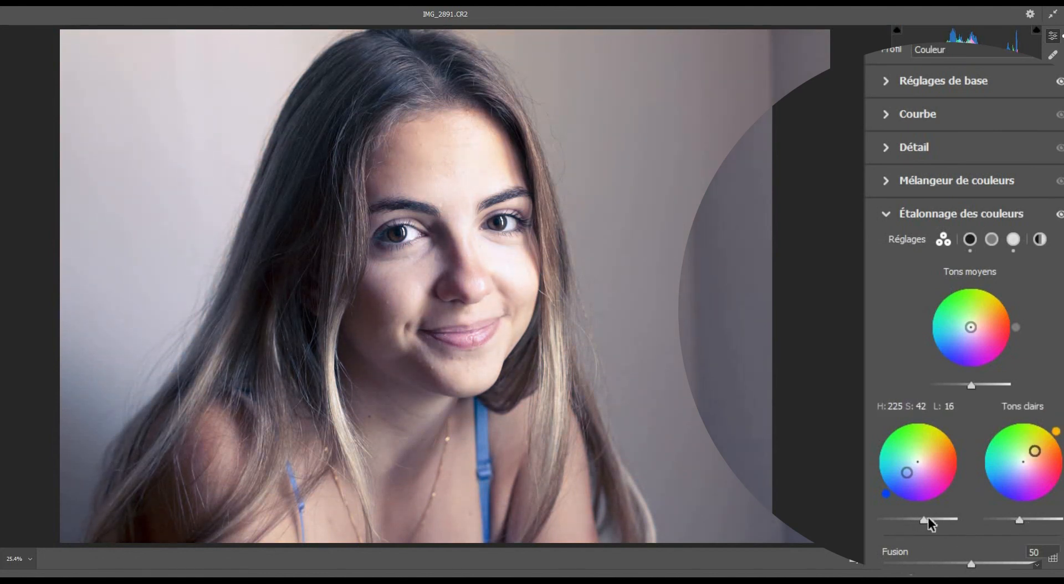
drag(1035, 451, 1038, 448)
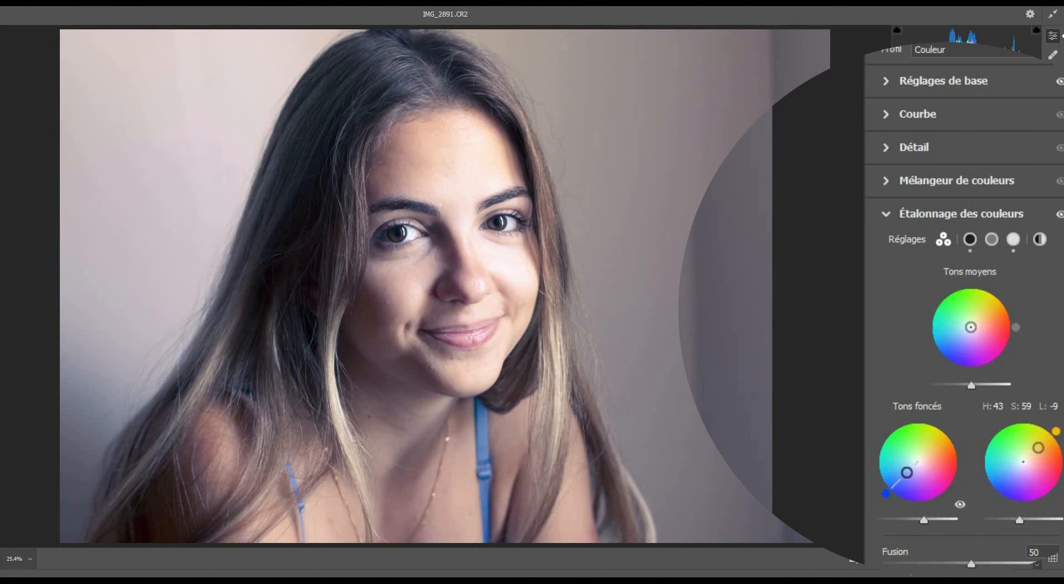
drag(907, 473, 906, 472)
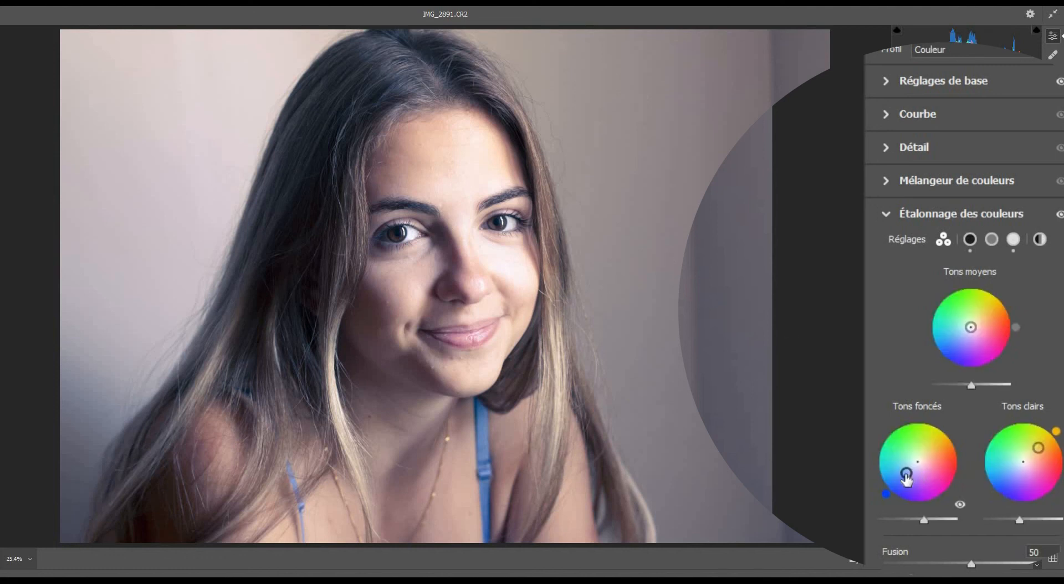
drag(906, 473, 908, 472)
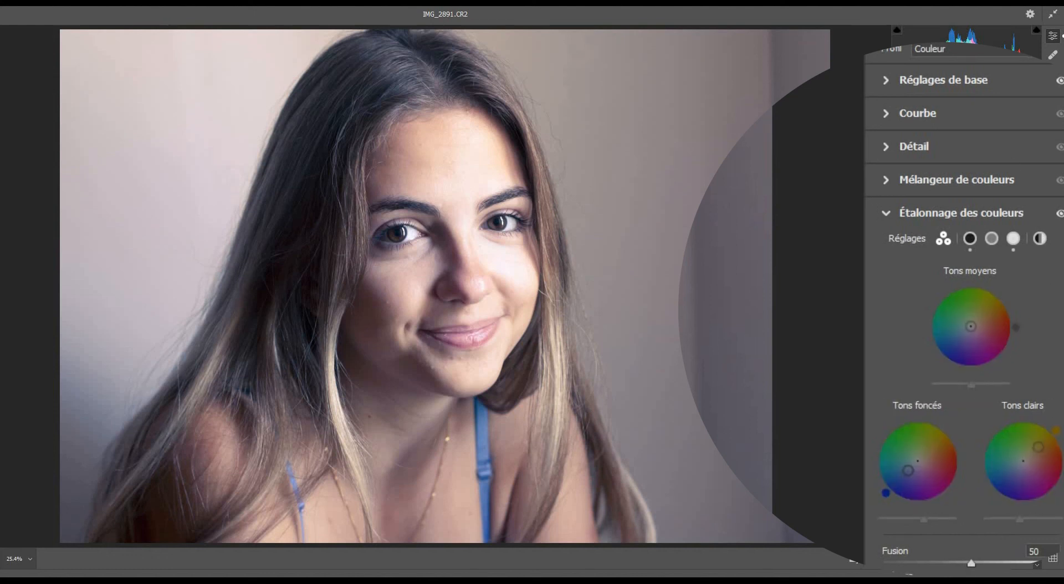
- Set the parametric curve to Teintes claires +10 and Teintes sombres -13, and apply the Camera Raw filter
scroll(964, 377, down, 1)
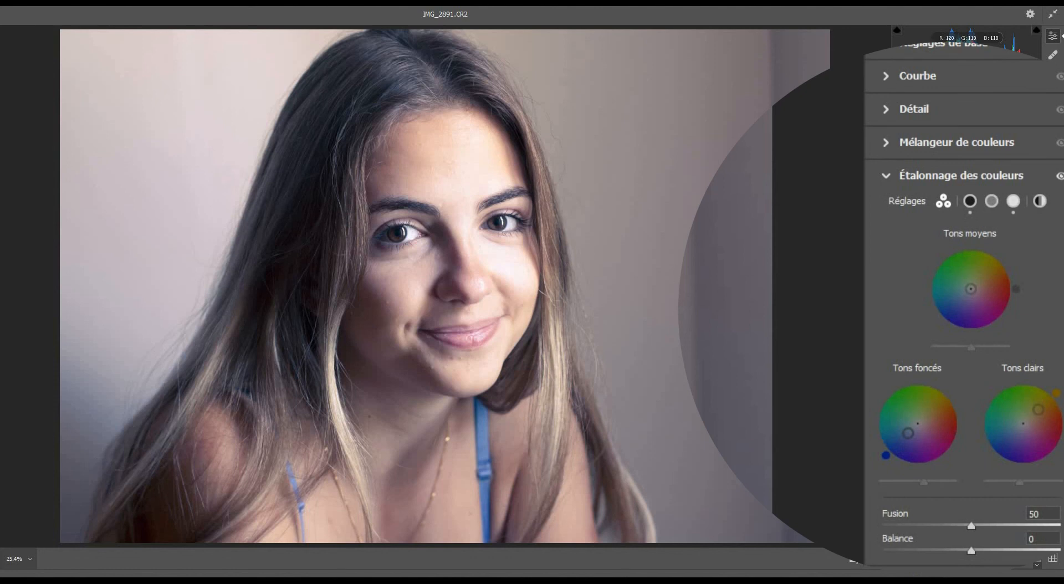
scroll(901, 138, up, 1)
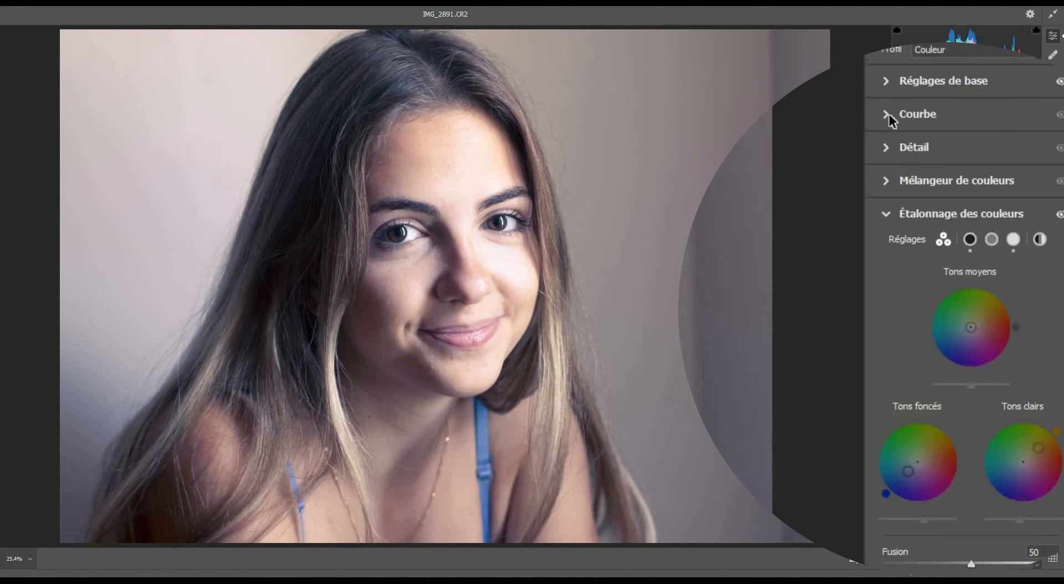
click(888, 114)
drag(1006, 221, 1005, 215)
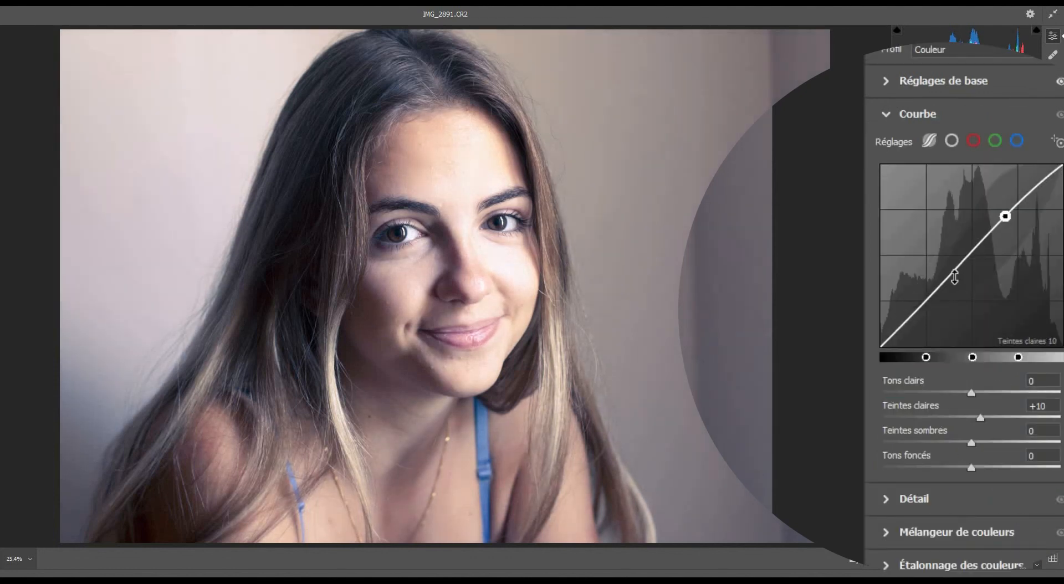
drag(950, 273, 935, 277)
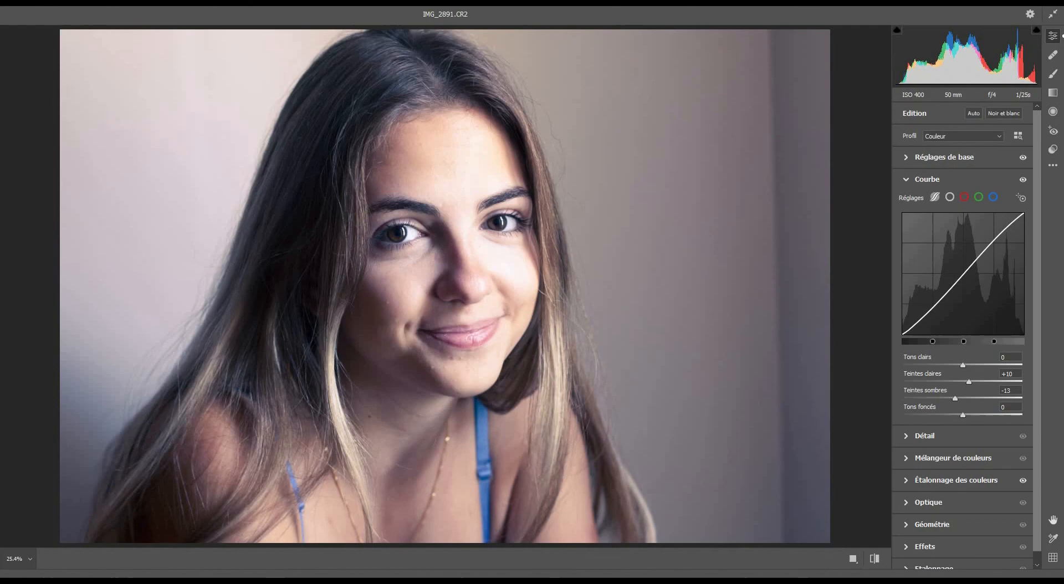
click(1026, 577)
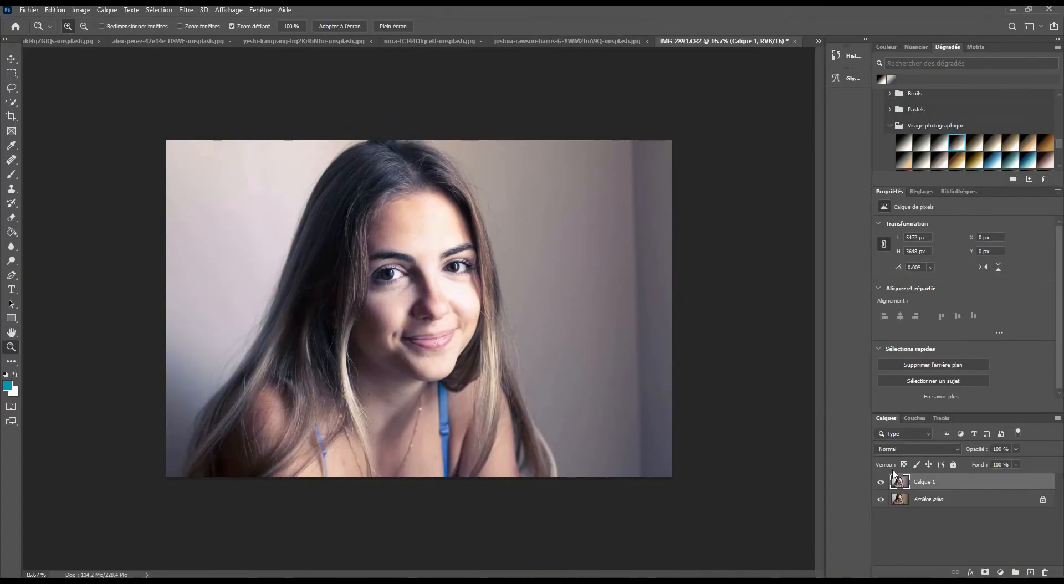
- Lower the opacity of Calque 1 to 75%
click(1062, 435)
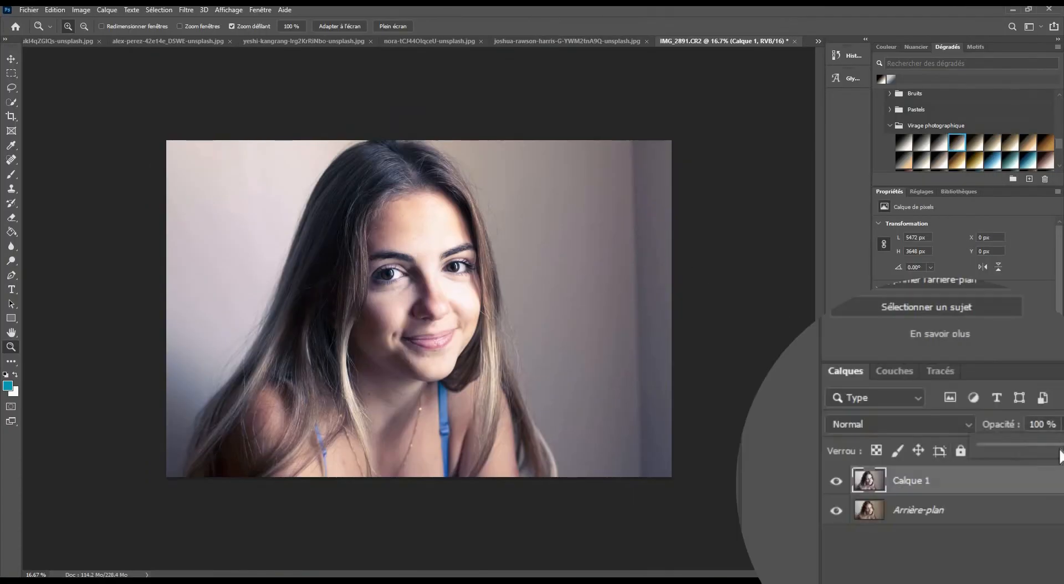
mouse_move(1060, 445)
mouse_down()
mouse_move(1036, 442)
mouse_move(1052, 446)
mouse_up()
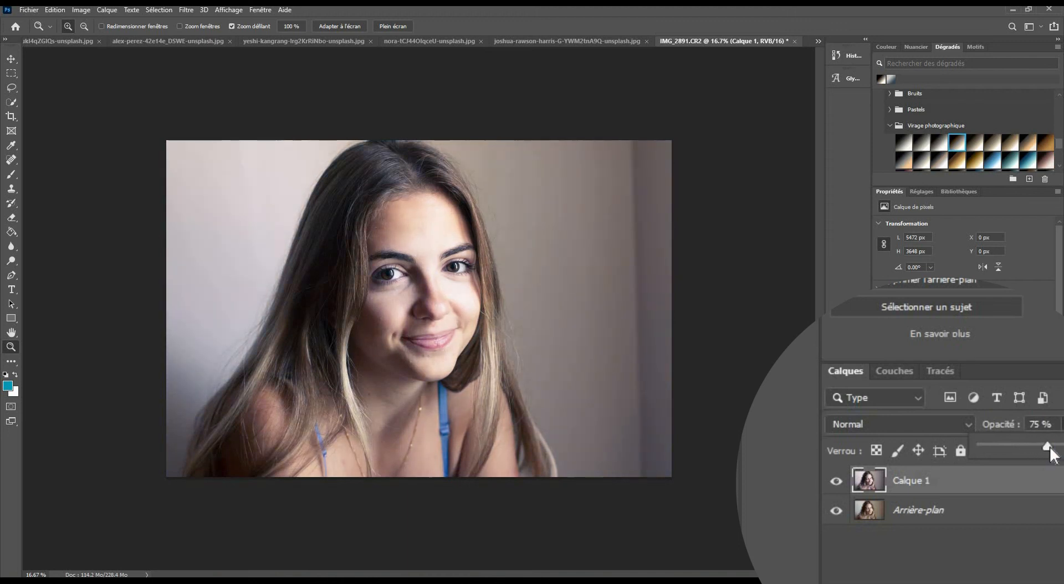
click(994, 539)
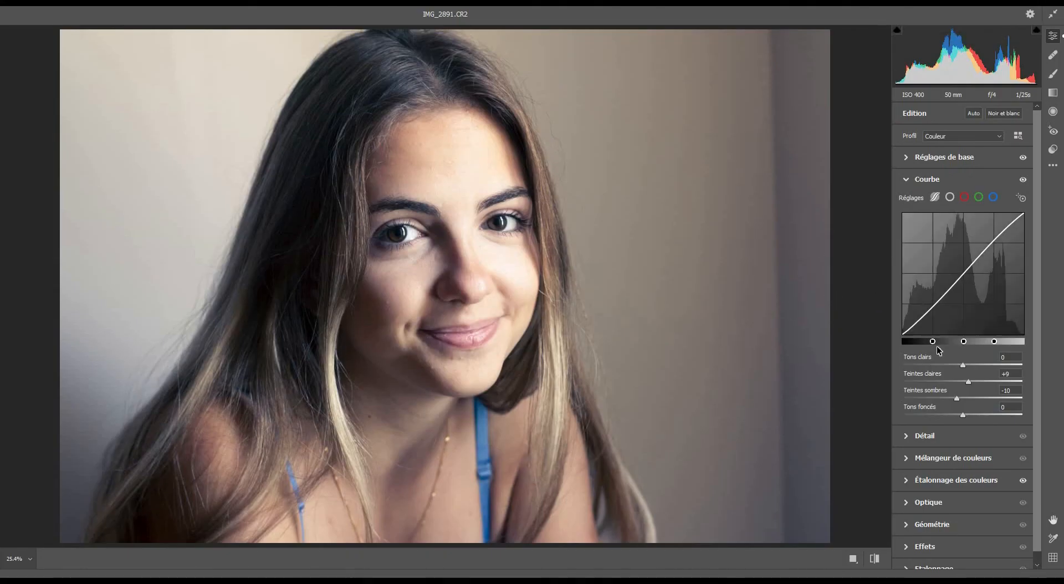
- Save the current Camera Raw settings as a user preset named "Post-traitement rapide split toning orange bleu"
click(1053, 166)
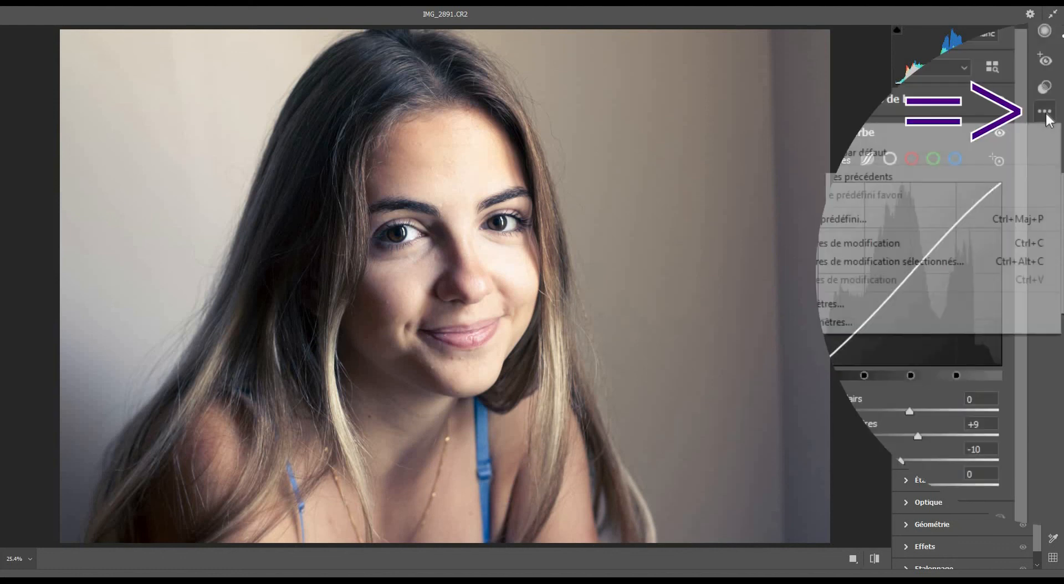
click(836, 218)
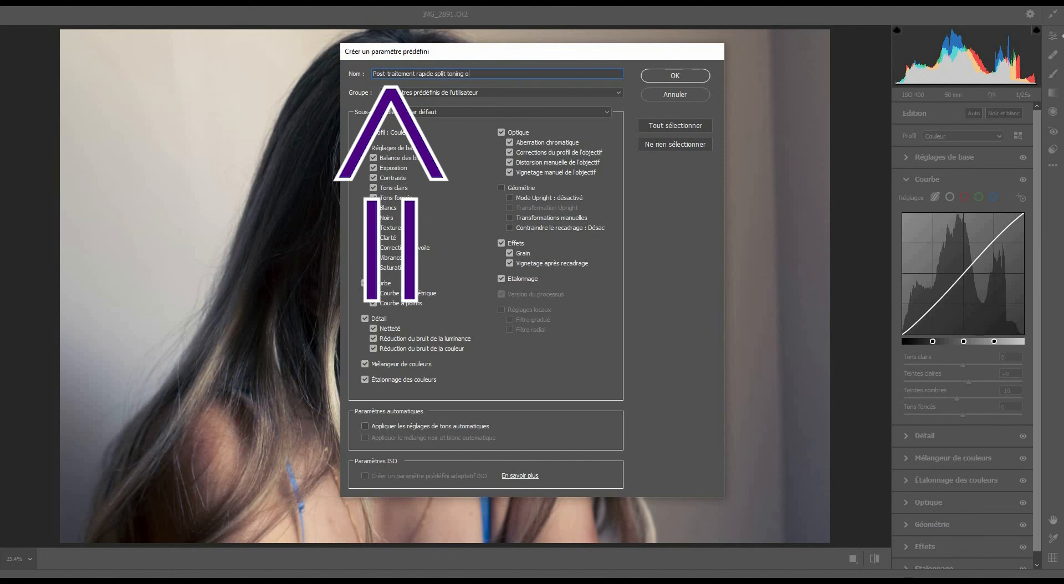
text(u)
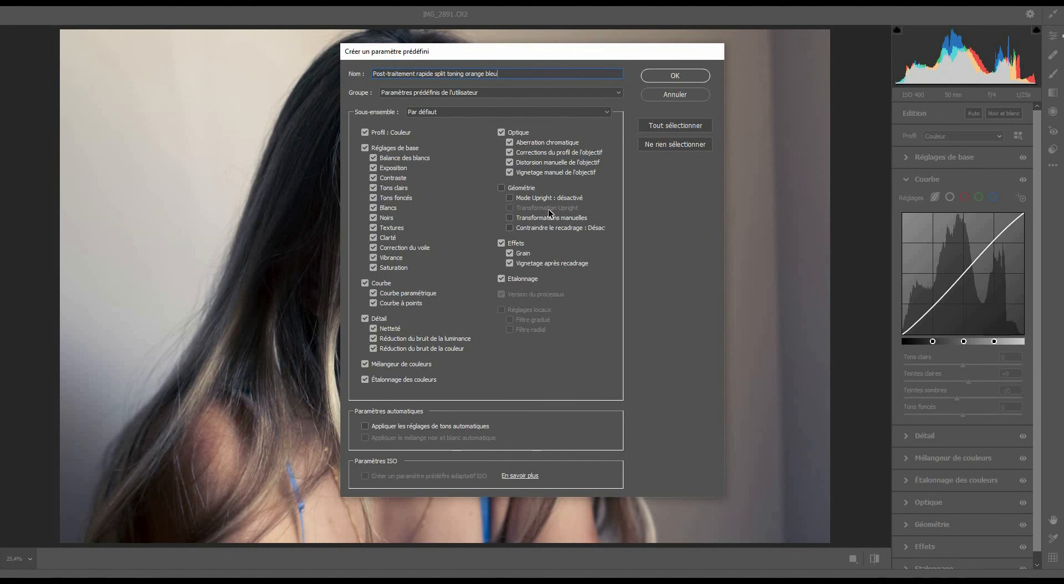
click(666, 81)
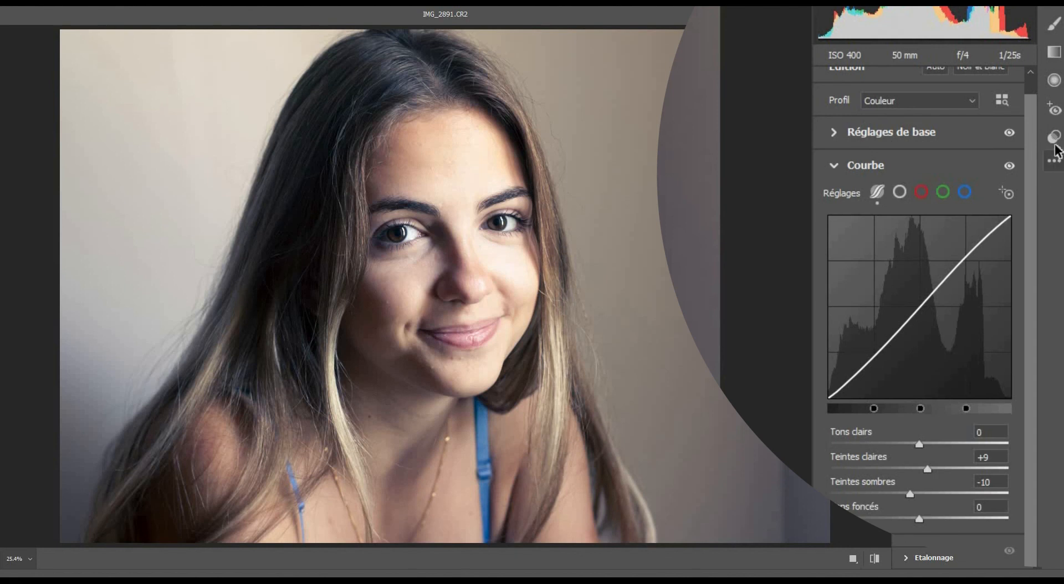
- Select the split toning orange bleu preset among the user presets for the portrait
click(1055, 139)
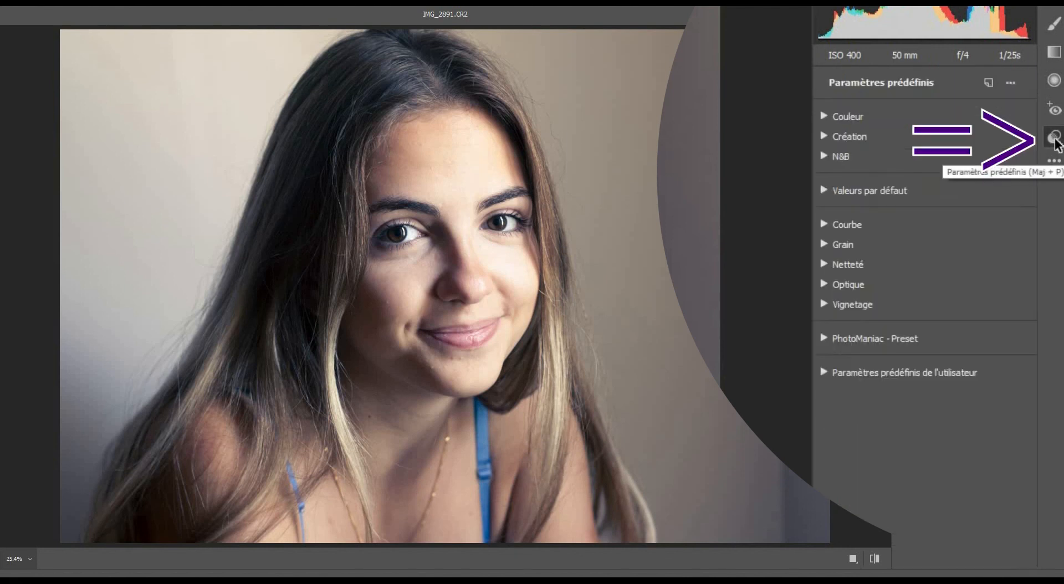
click(825, 375)
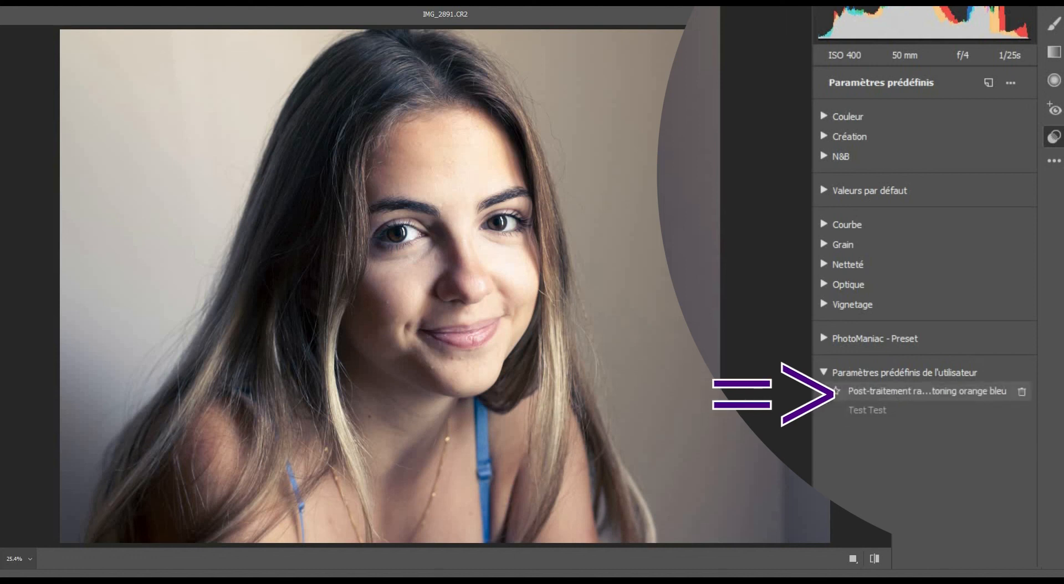
click(889, 392)
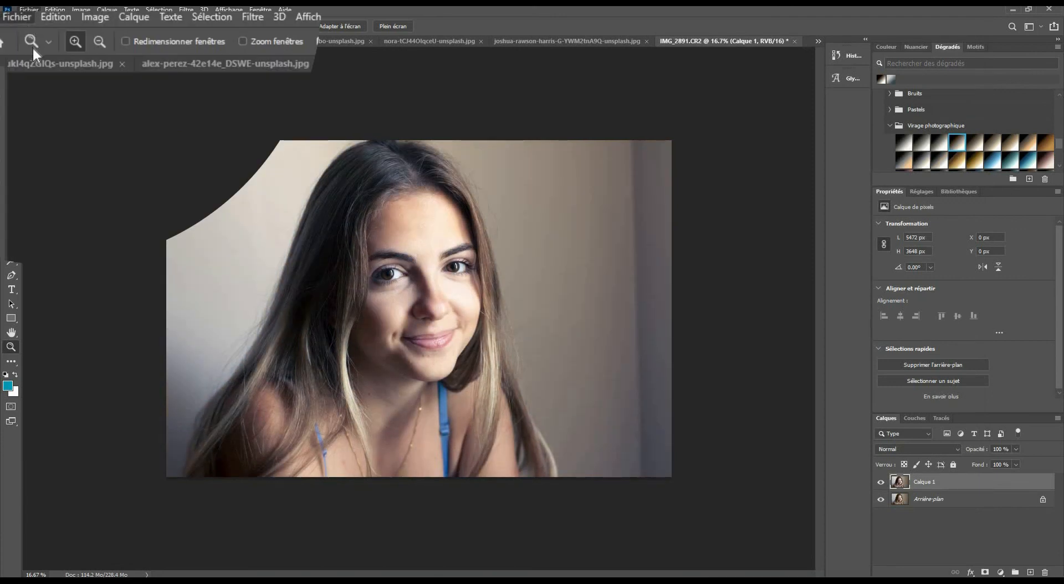
- Open the six raw photos IMG_2886.CR2 to IMG_2891.CR2 together from the 8-Août folder
click(22, 12)
click(35, 51)
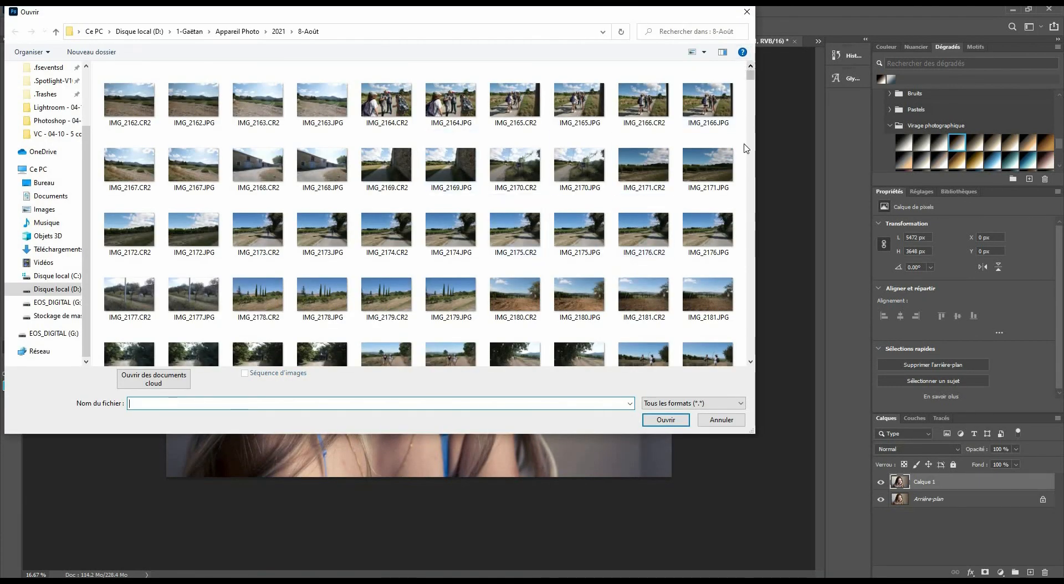
drag(752, 75, 751, 166)
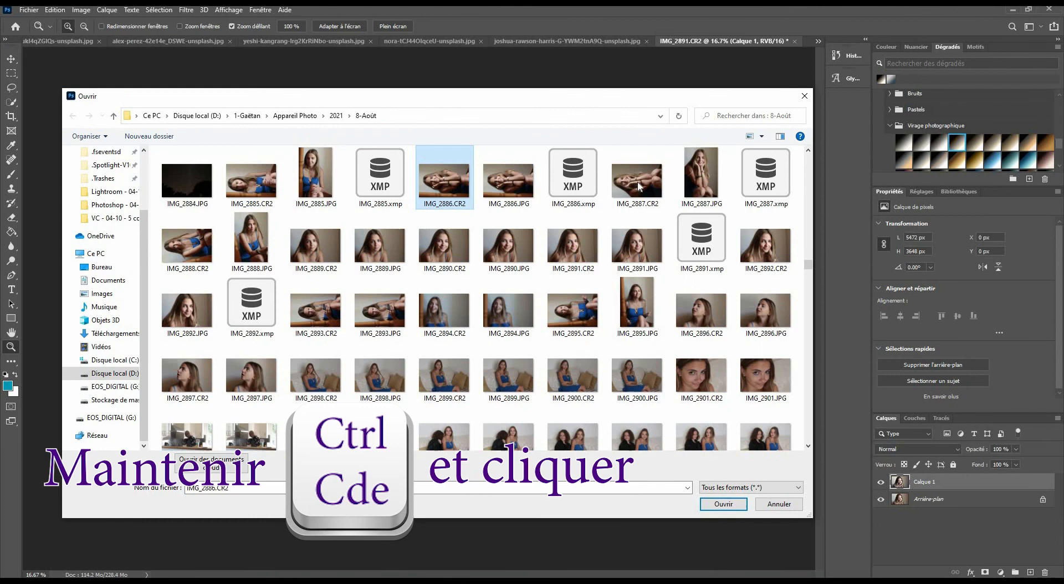
ctrl+click(638, 187)
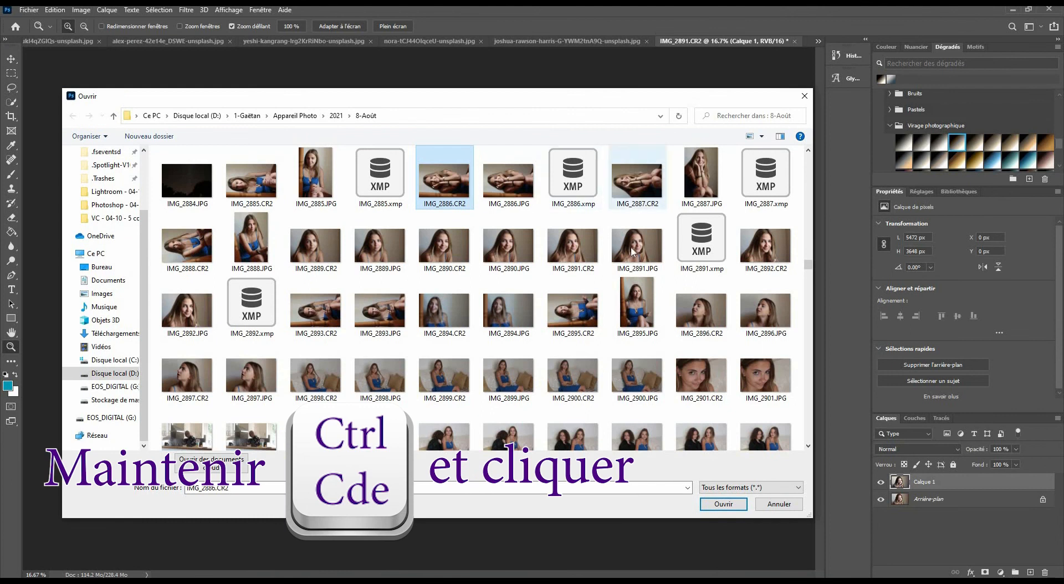
ctrl+click(573, 246)
ctrl+click(444, 247)
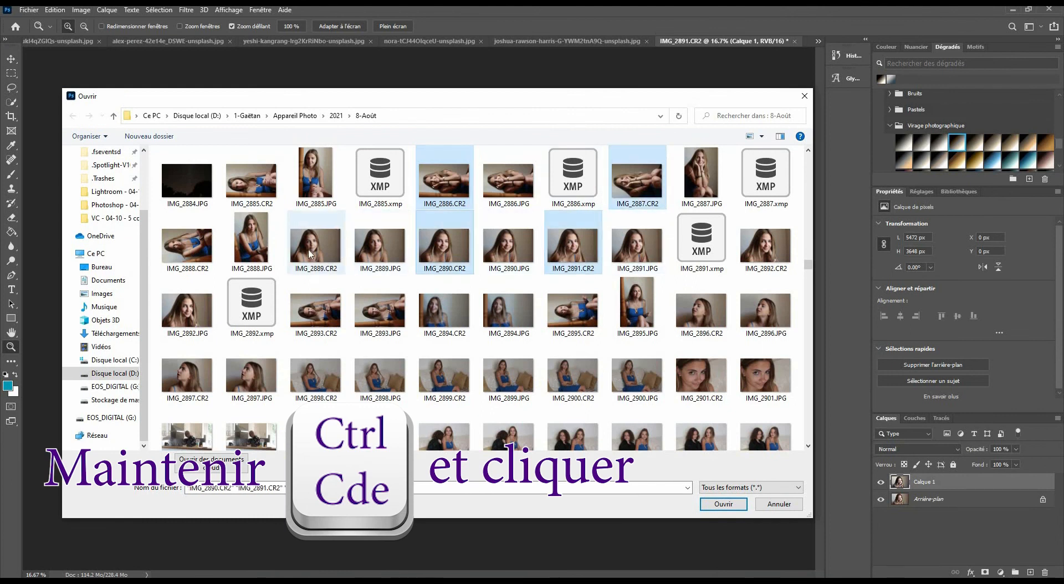
ctrl+click(191, 256)
click(715, 504)
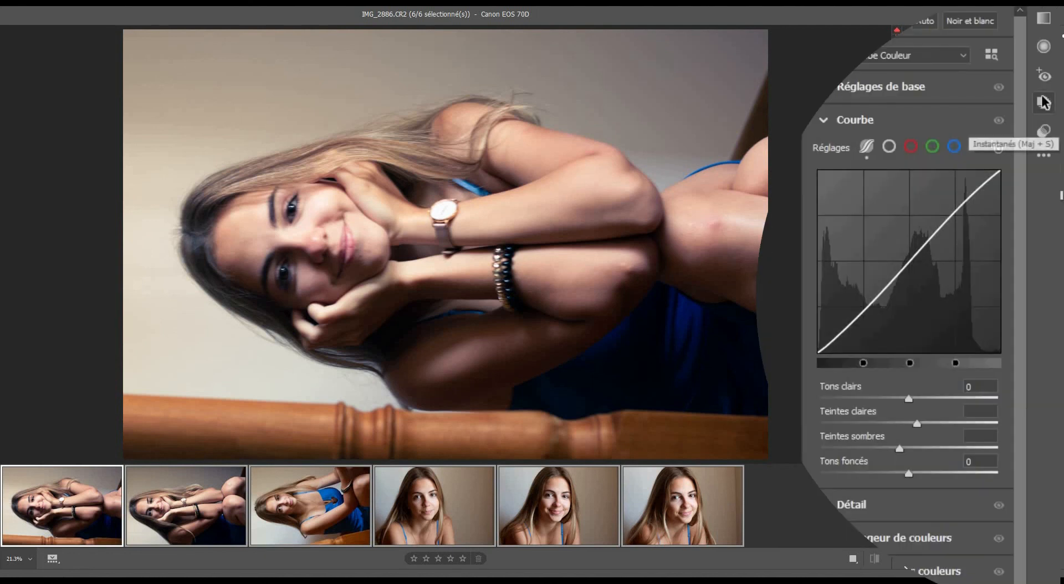
- Apply the split toning orange bleu user preset to all six selected raw photos and open them as documents
click(1044, 131)
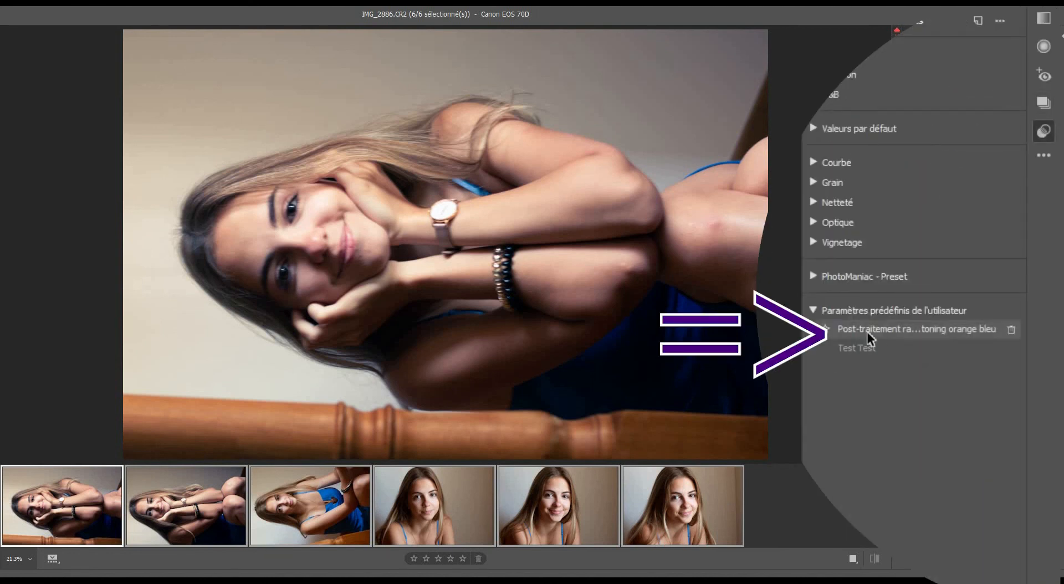
click(848, 331)
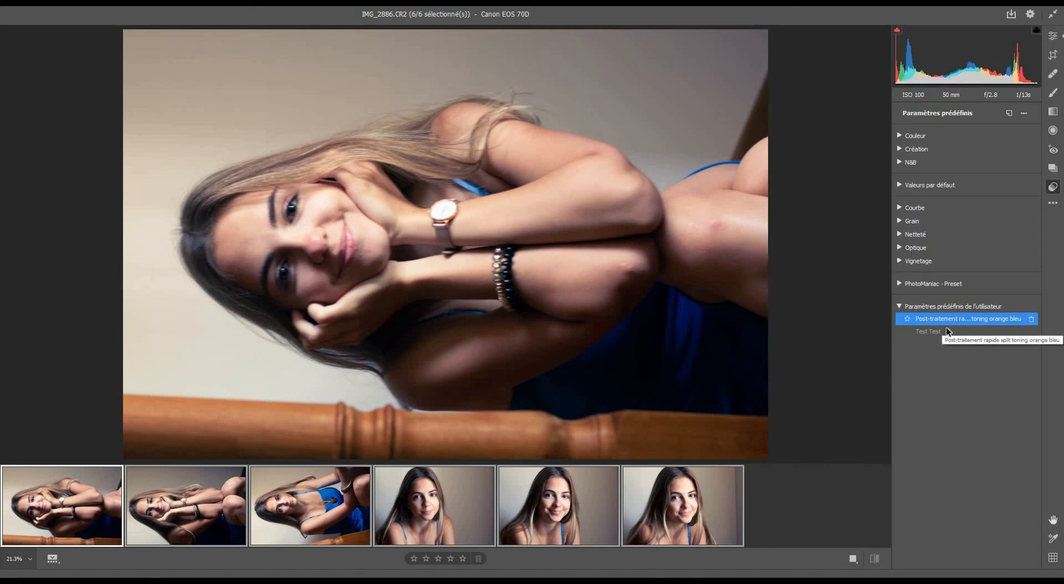
click(1029, 571)
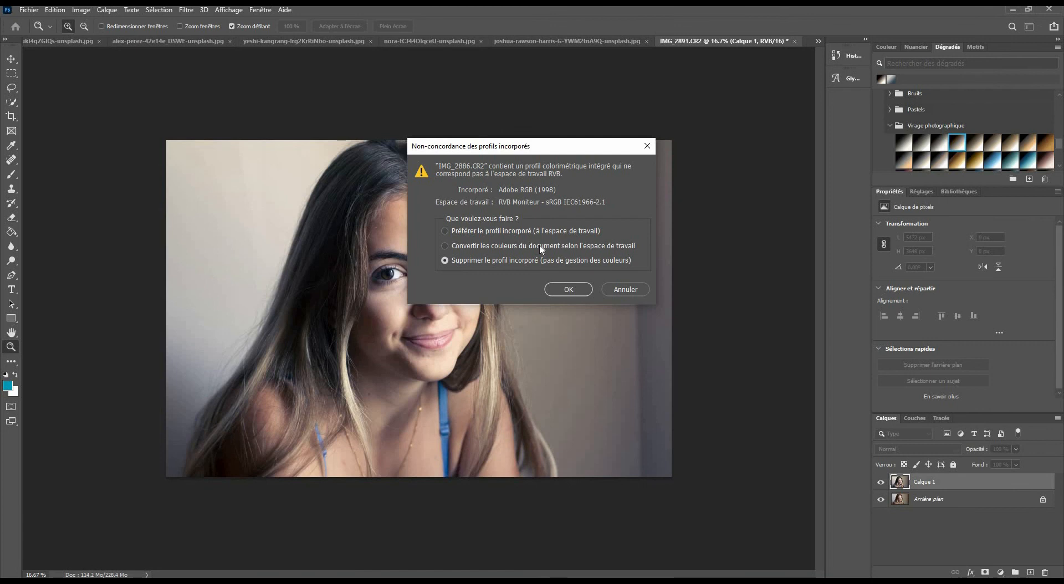
- Discard the embedded colour profile for each of the photos as it opens
click(563, 287)
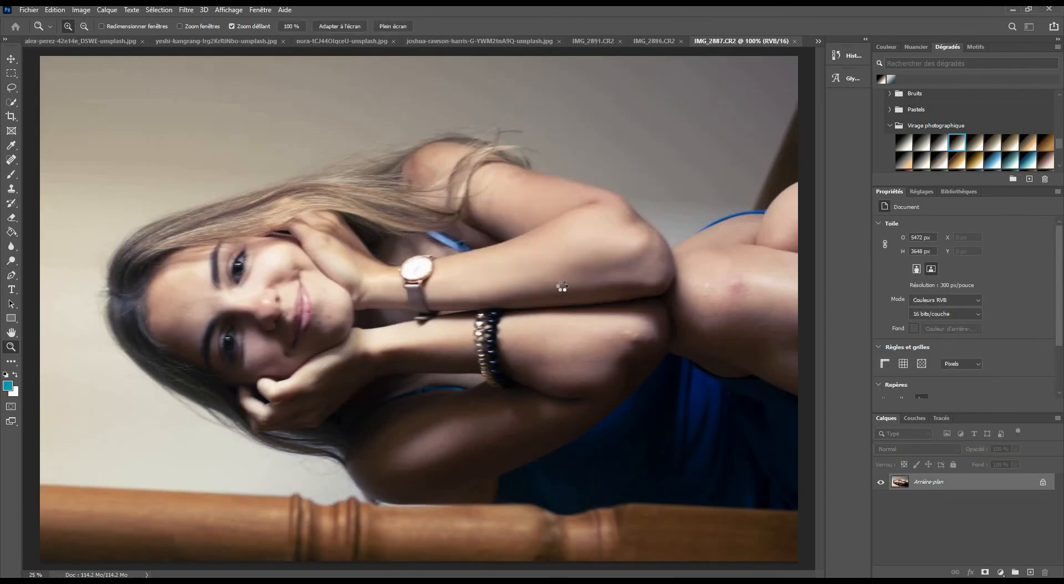
click(563, 287)
click(562, 287)
click(562, 288)
click(562, 287)
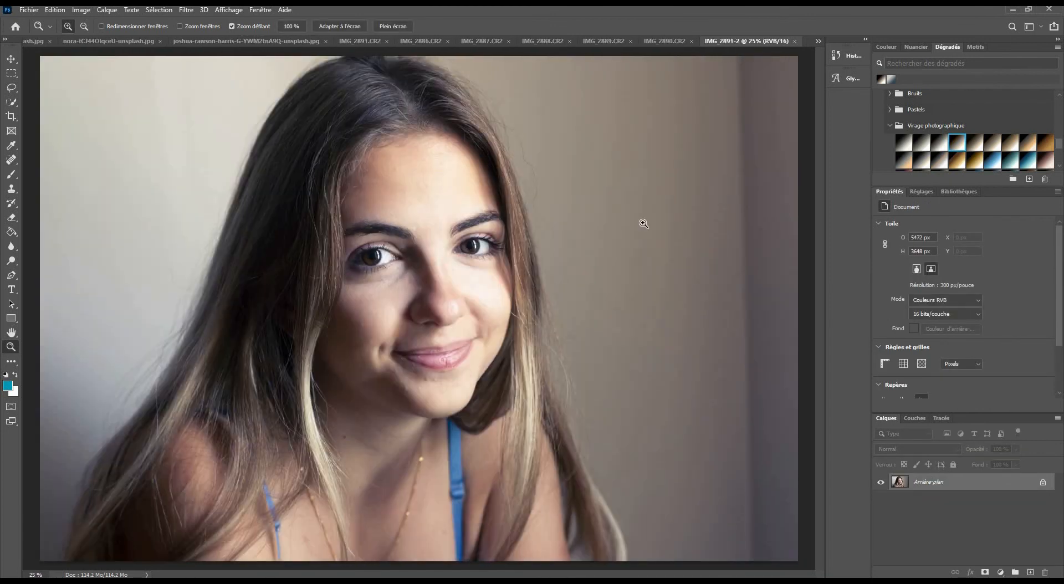
- Compare the batch-graded photos with one another and with the original IMG_2891.CR2 document
click(660, 41)
click(633, 41)
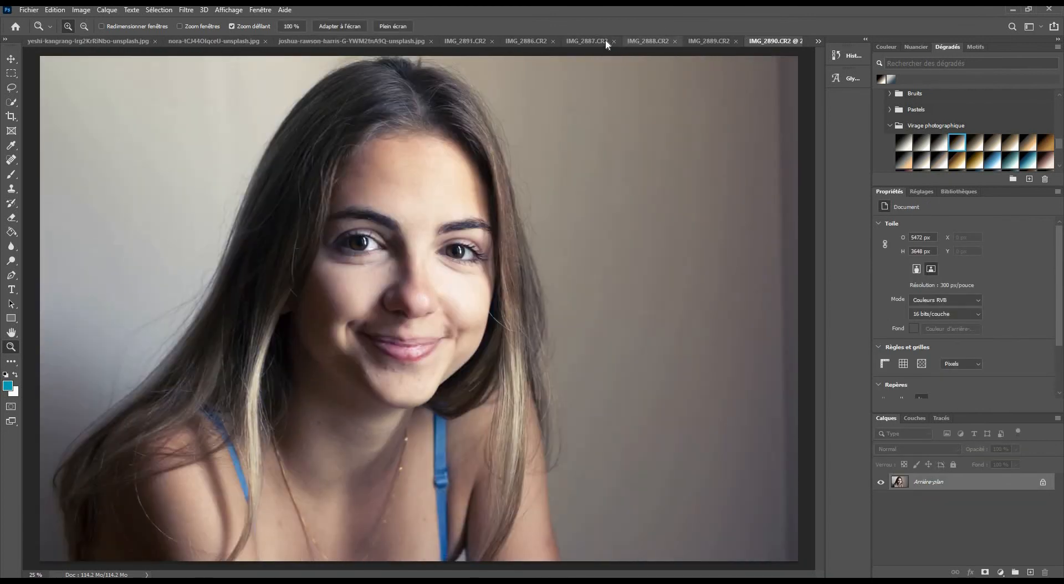
click(606, 41)
click(477, 37)
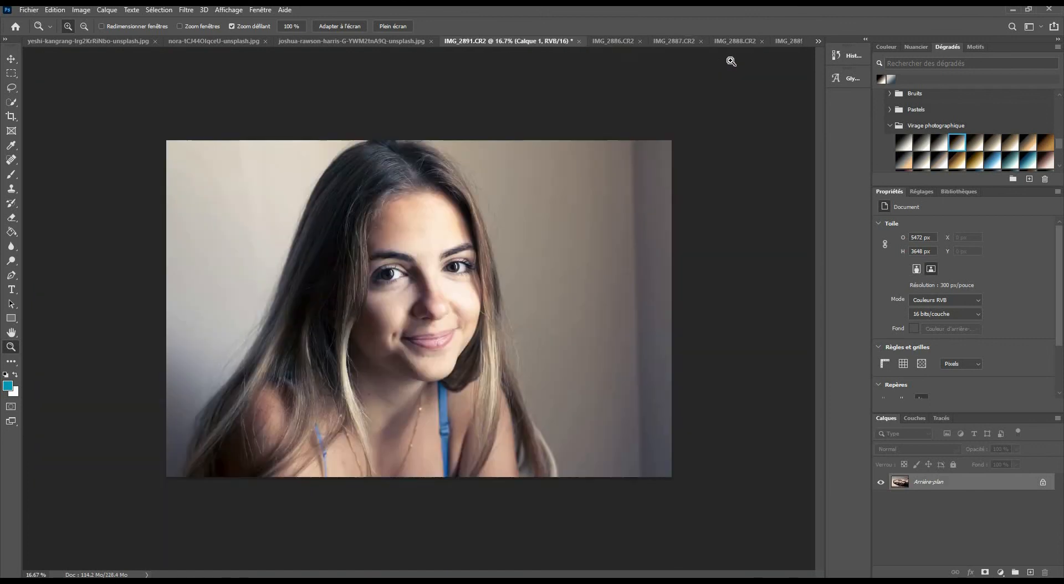